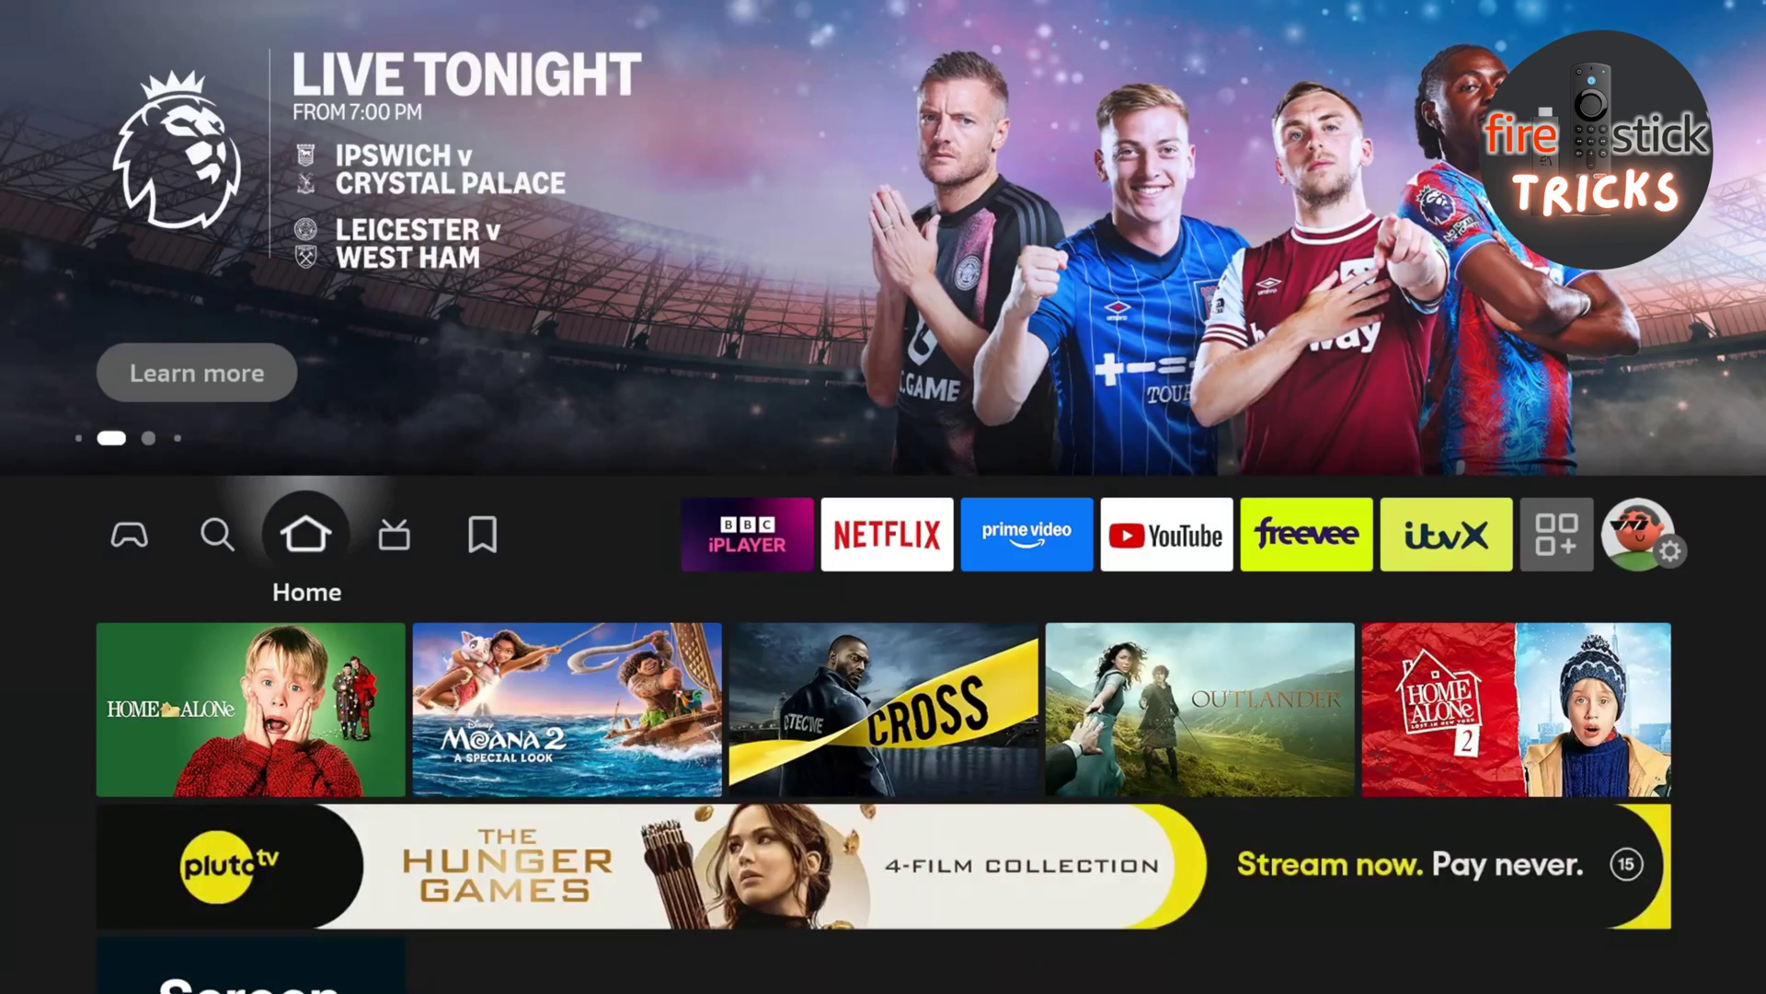
- Search the Fire TV for 'Do' and select the Downloader result
{"action": "key", "text": "Left"}
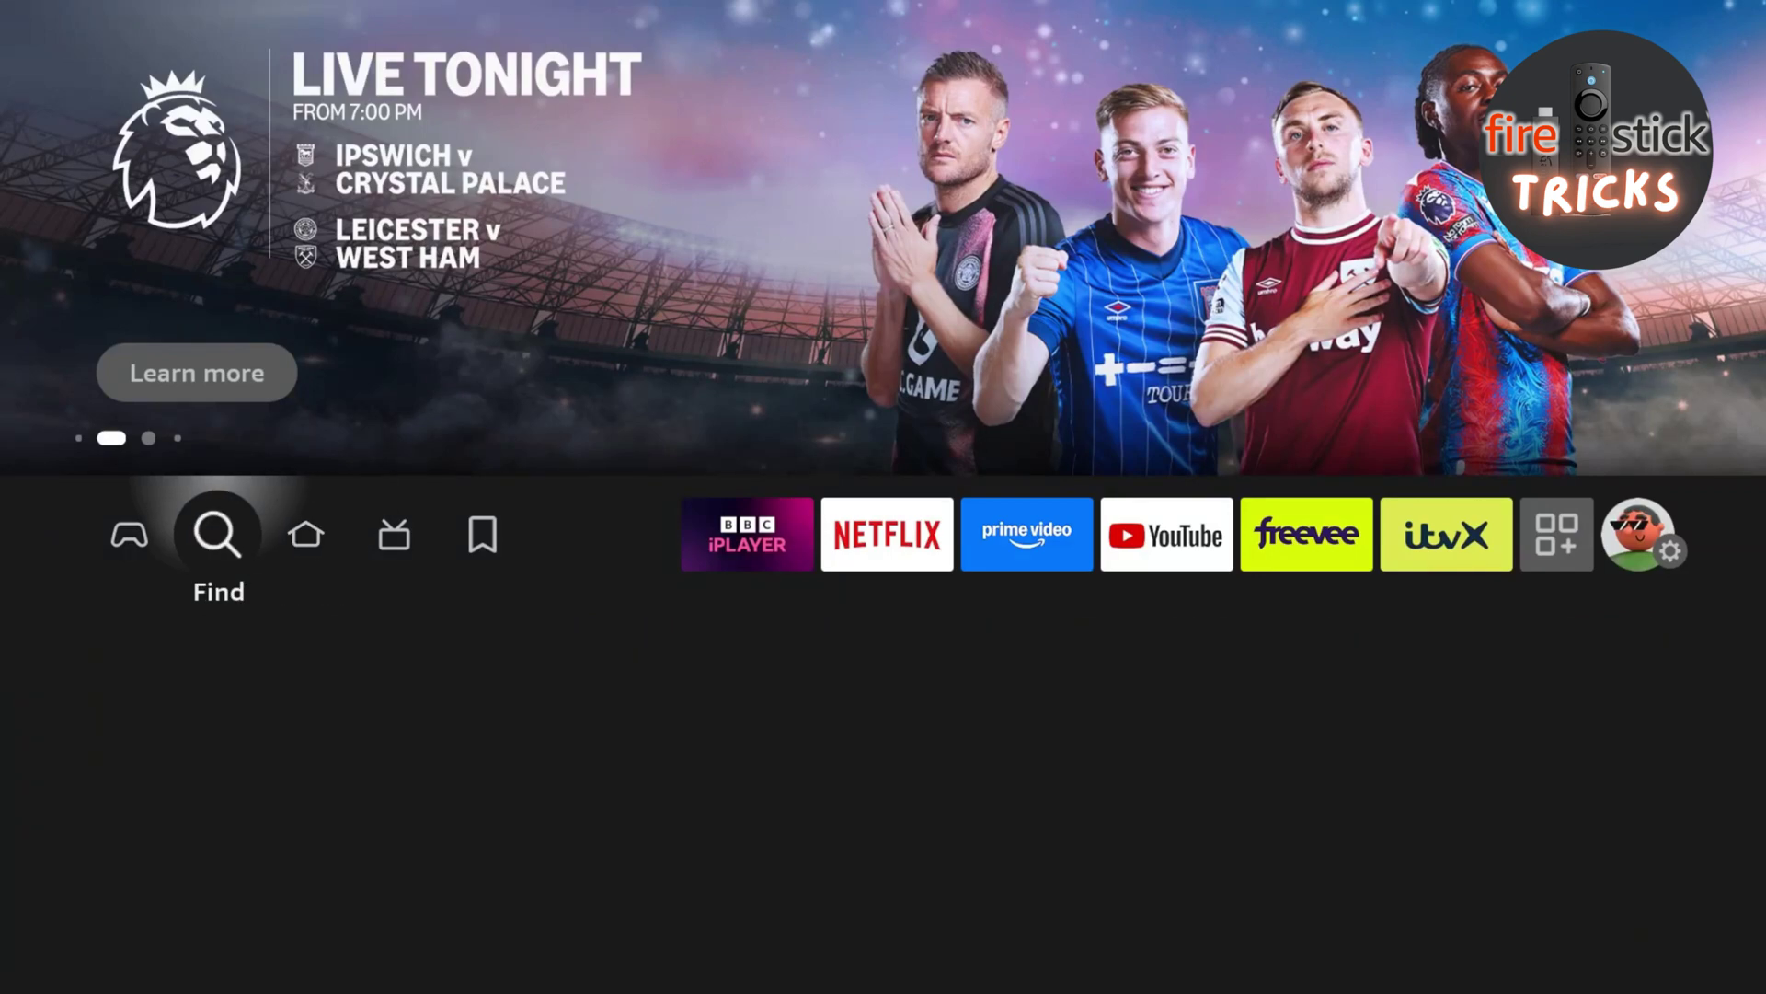
{"action": "key", "text": "Down"}
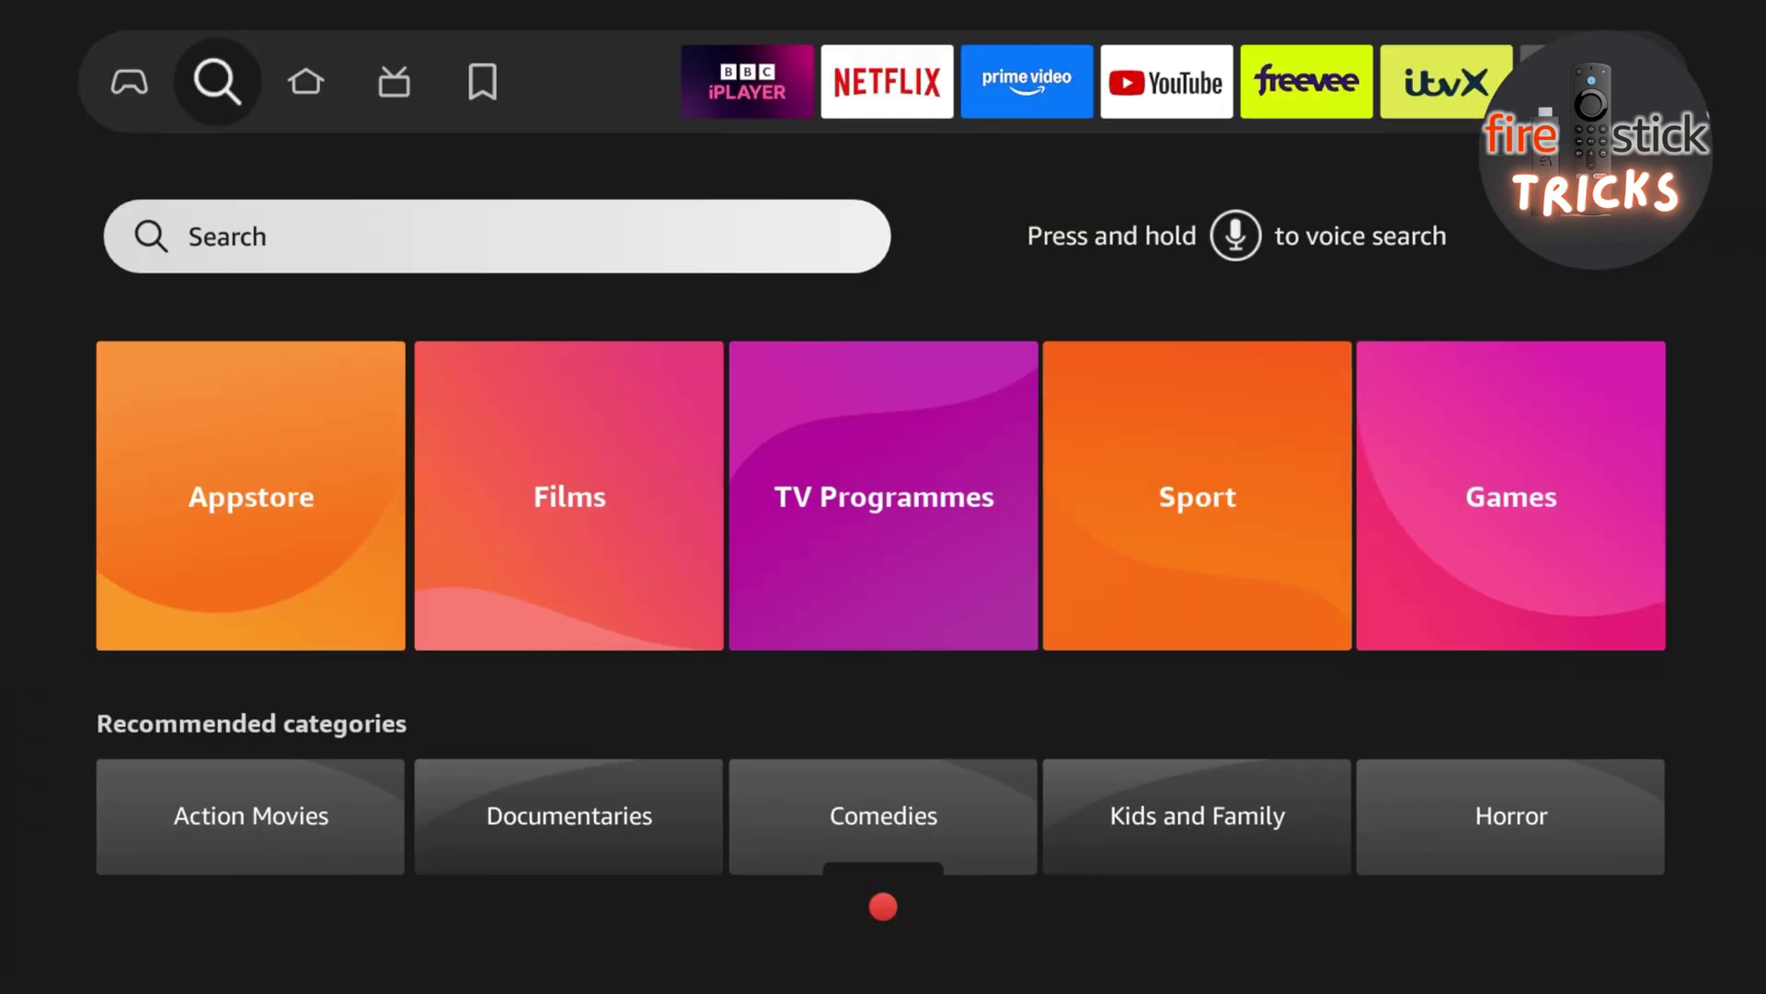
{"action": "key", "text": "Return"}
{"action": "key", "text": "Right"}
{"action": "key", "text": "Right"}
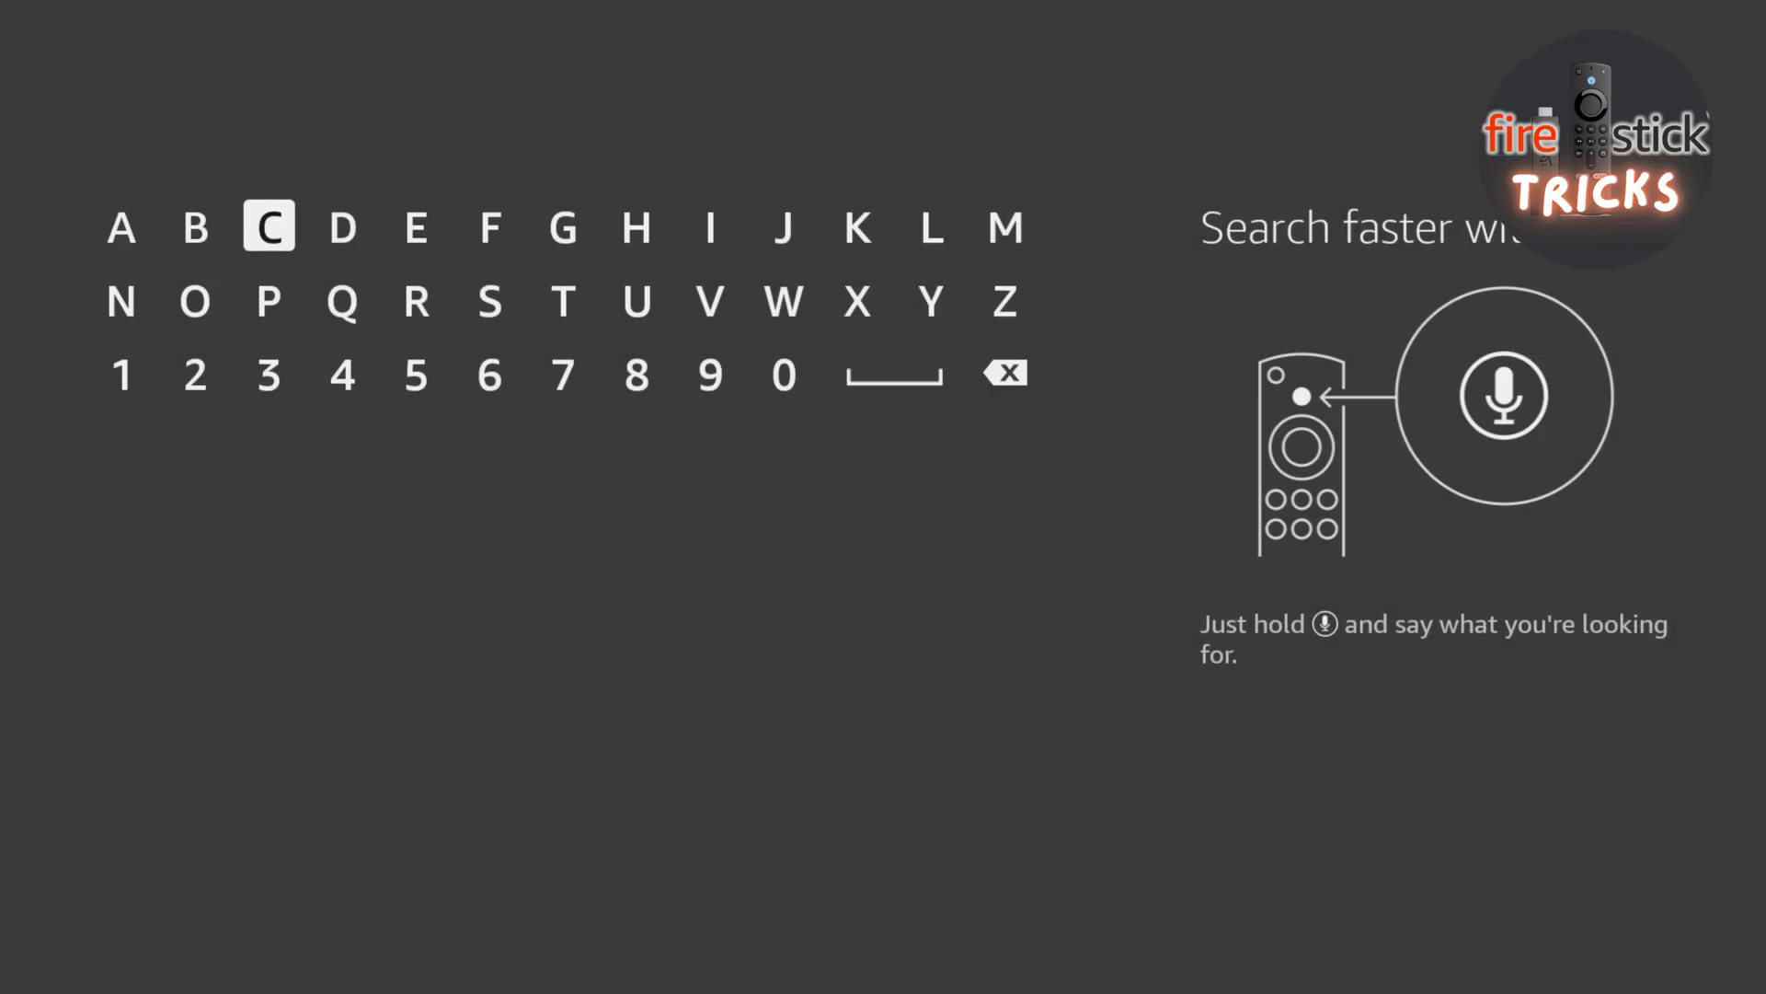
{"action": "key", "text": "Right"}
{"action": "key", "text": "Return"}
{"action": "key", "text": "Down"}
{"action": "key", "text": "Left"}
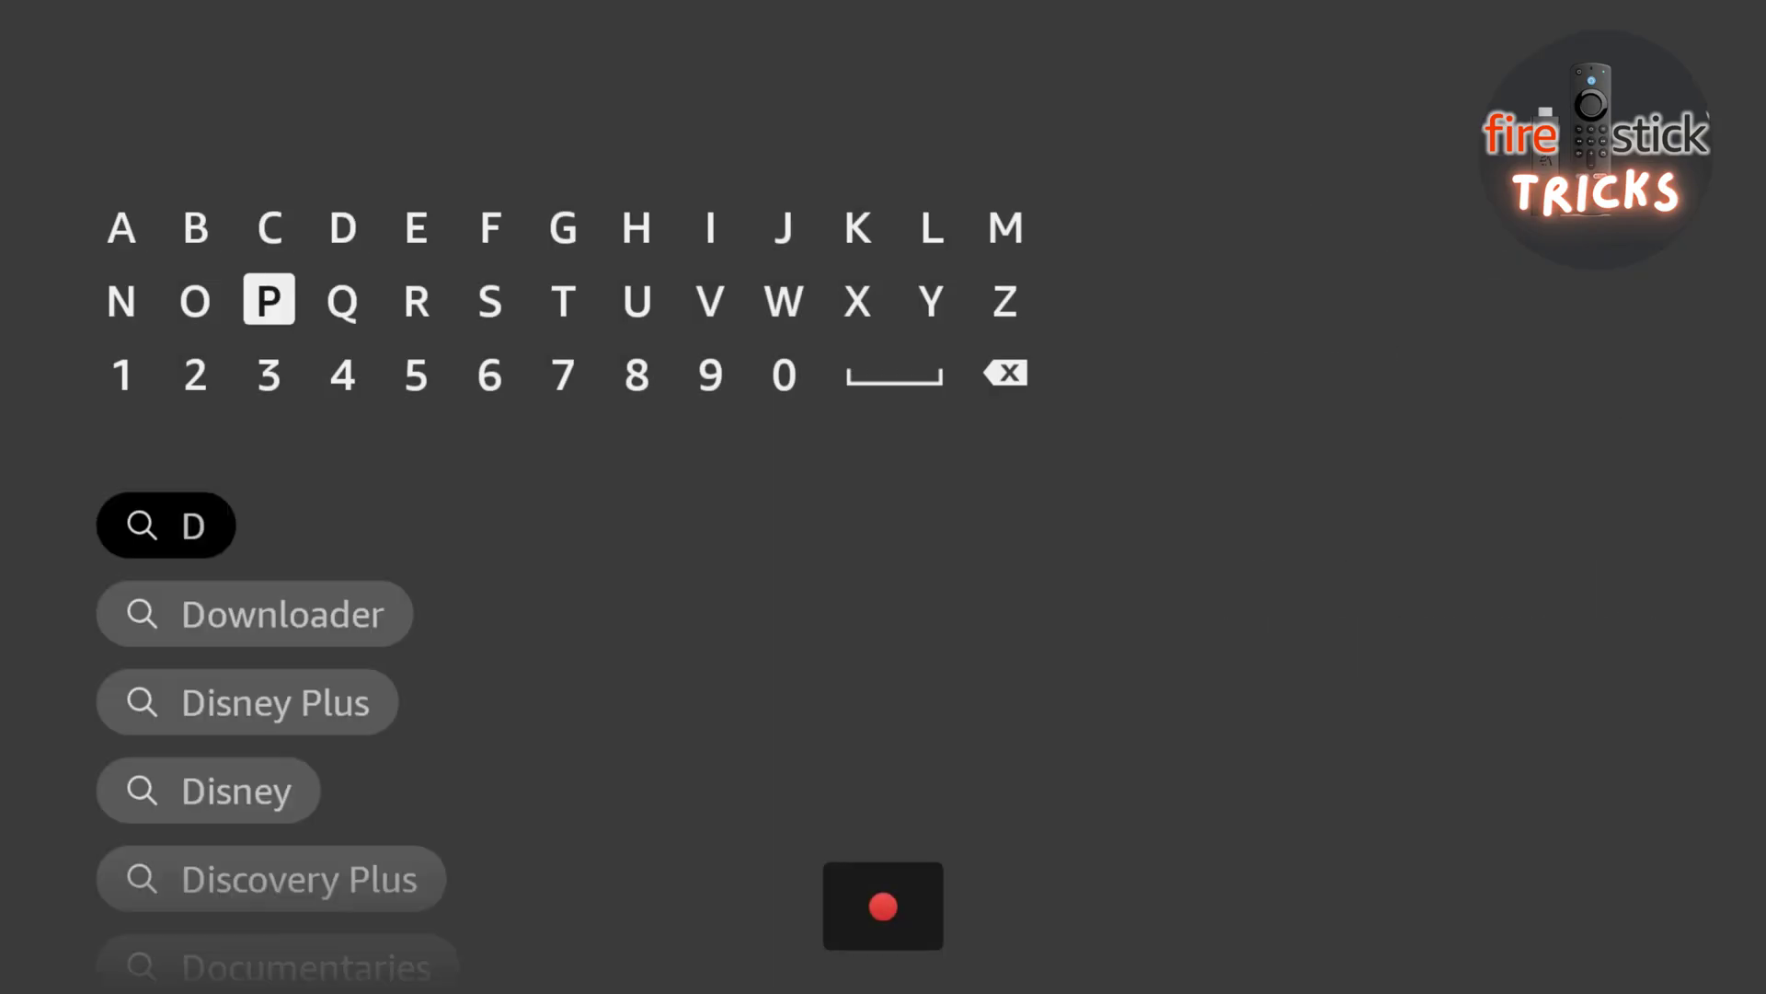
{"action": "key", "text": "Left"}
{"action": "key", "text": "Return"}
{"action": "key", "text": "Down"}
{"action": "key", "text": "Down"}
{"action": "key", "text": "Down"}
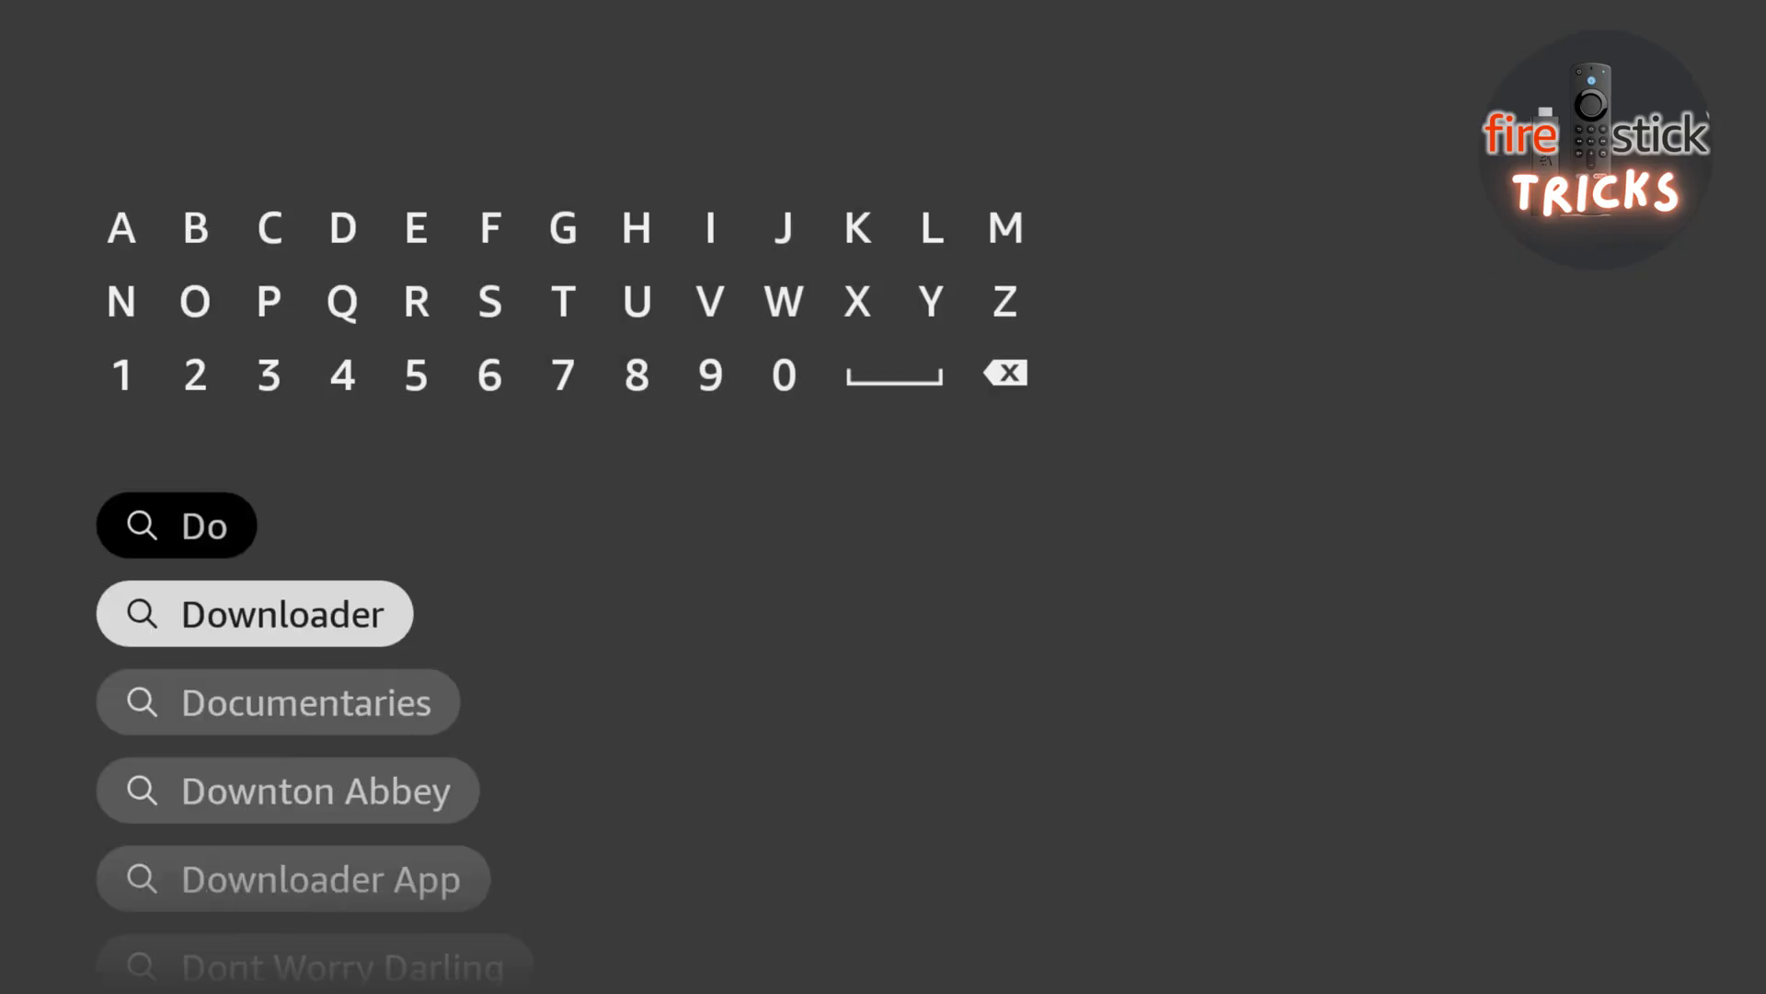
{"action": "key", "text": "Return"}
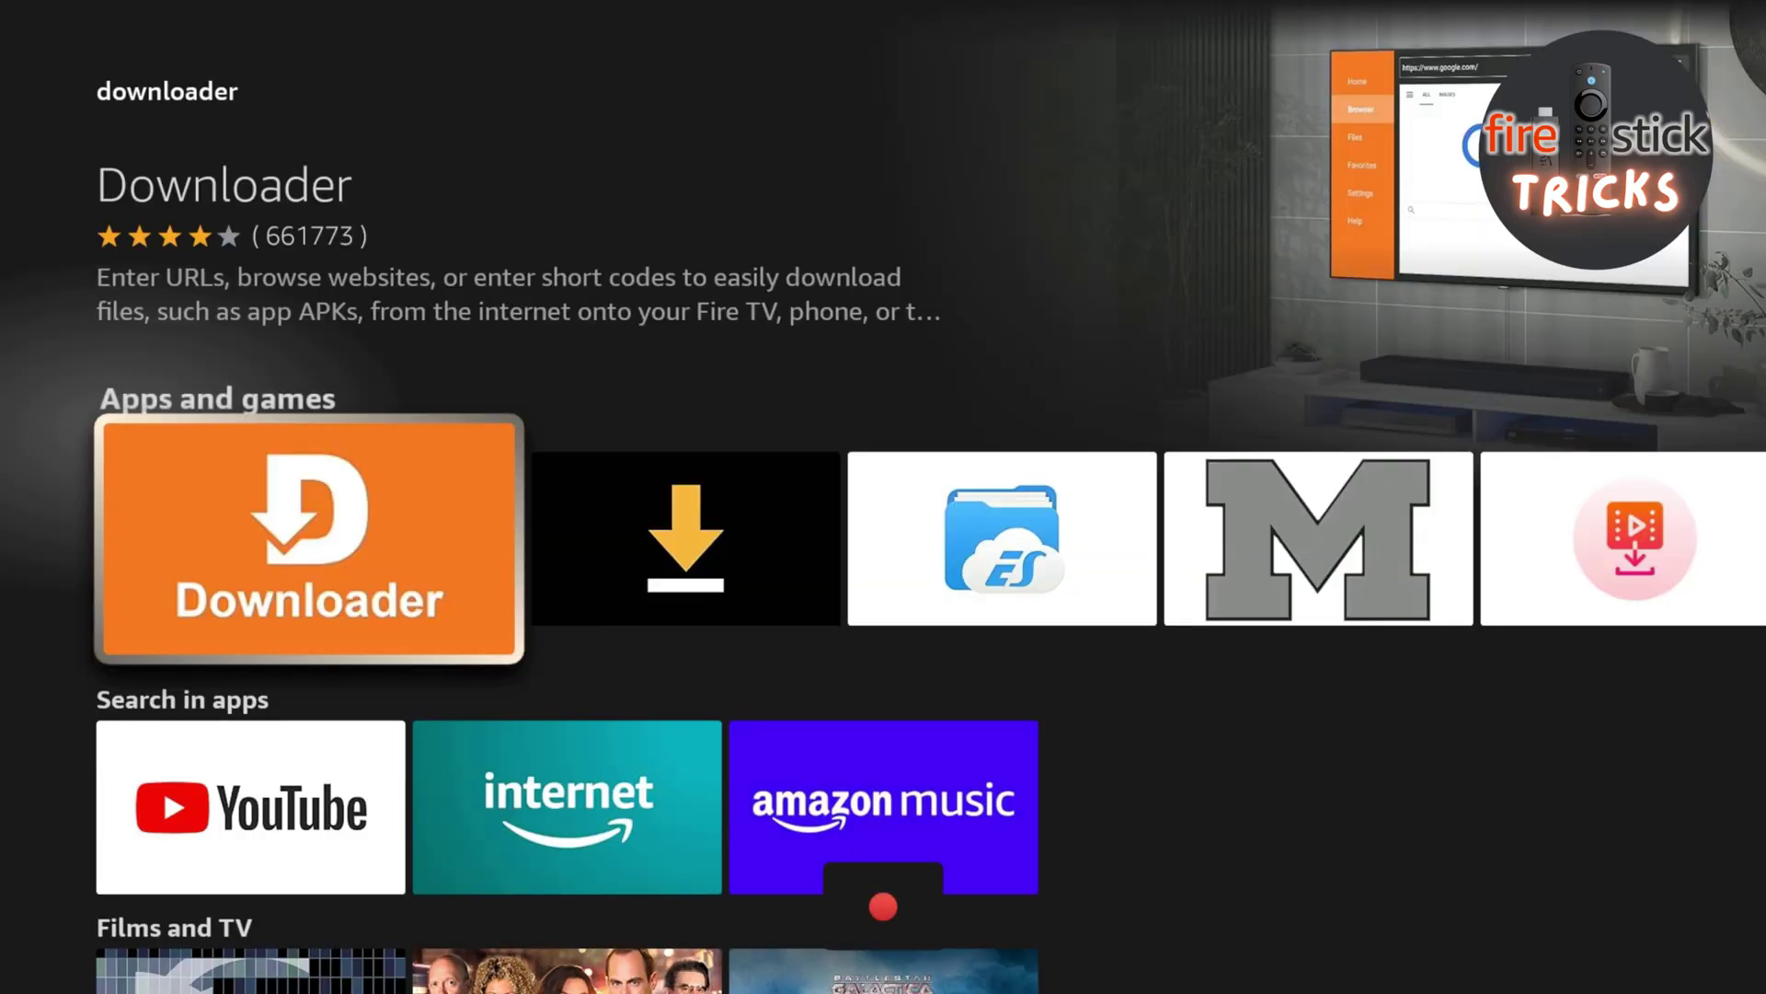
- Download and install the Downloader app, then return to the home screen
{"action": "key", "text": "Return"}
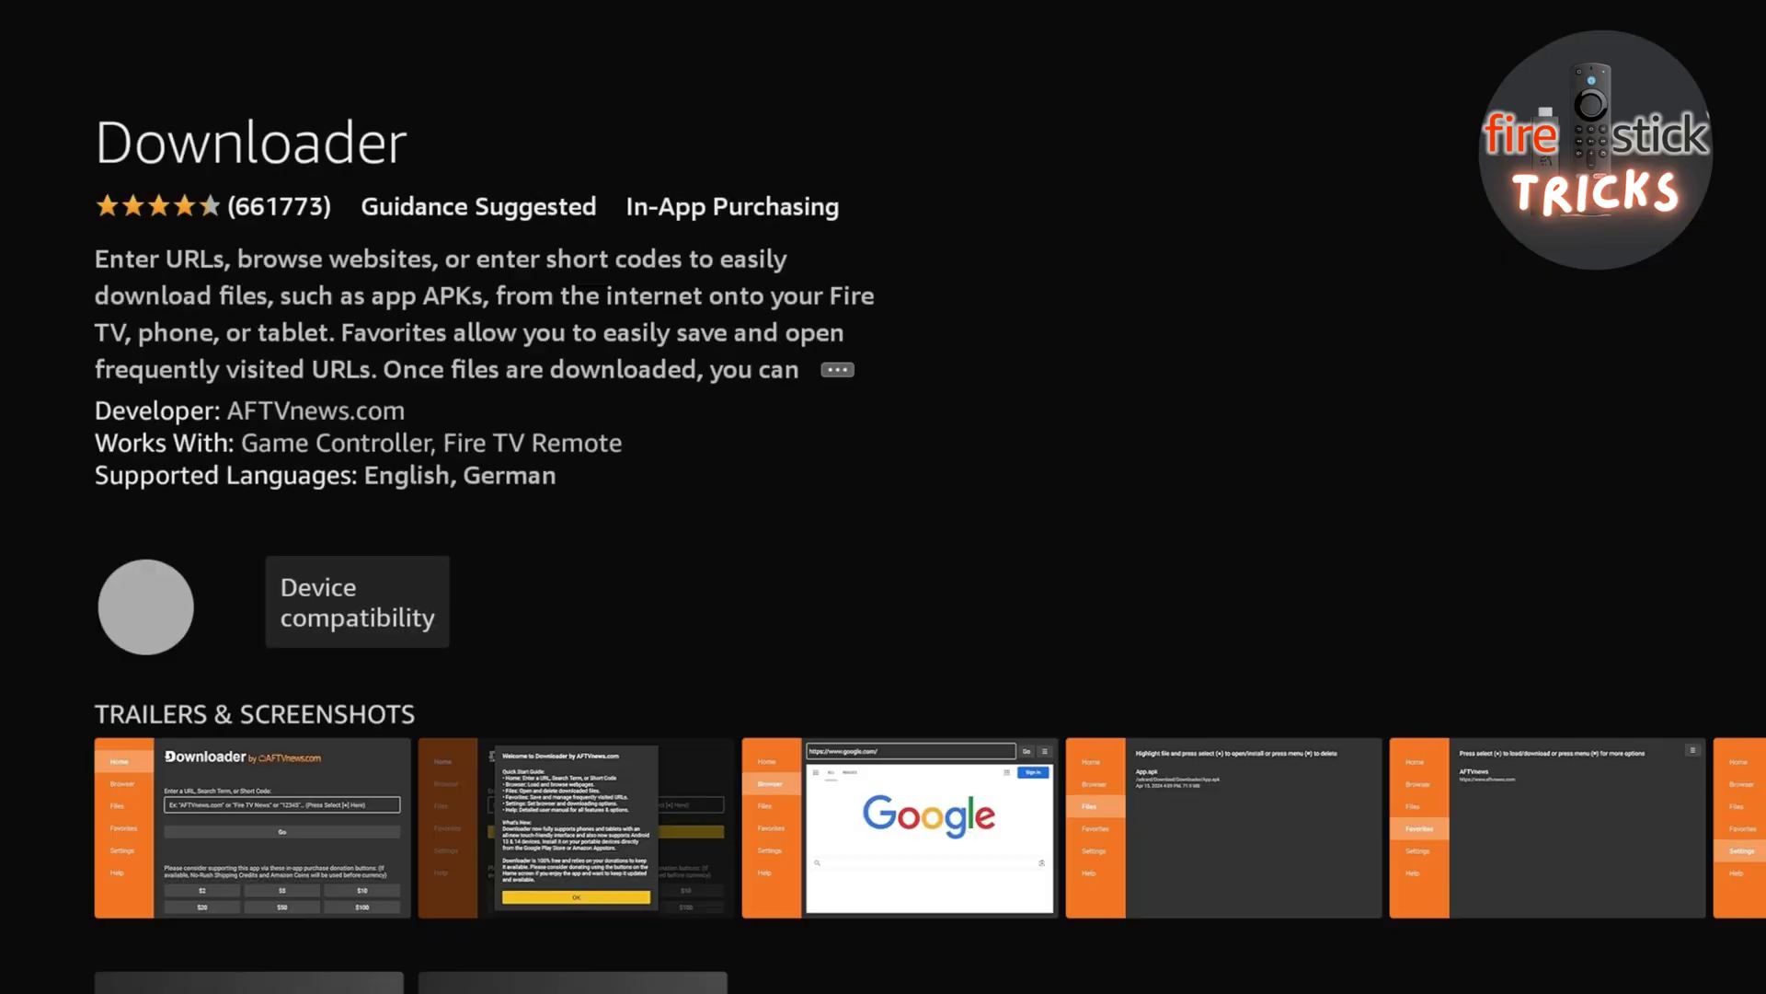
{"action": "key", "text": "Return"}
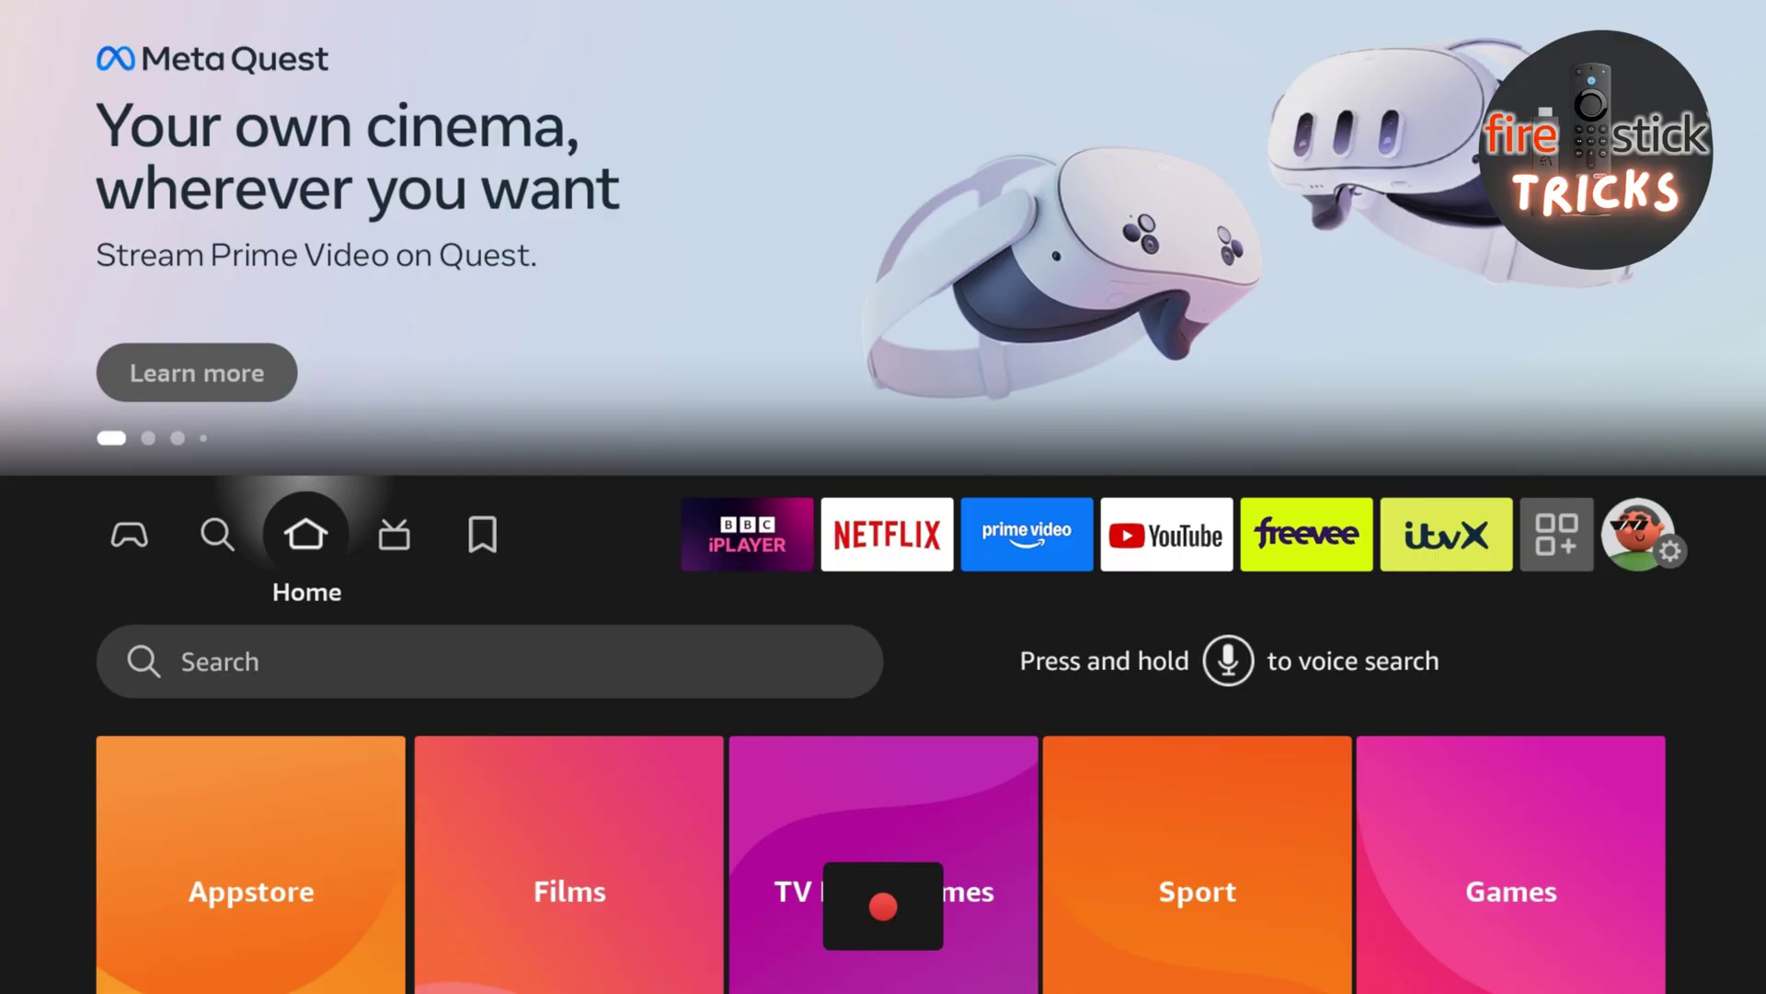
{"action": "key", "text": "Right"}
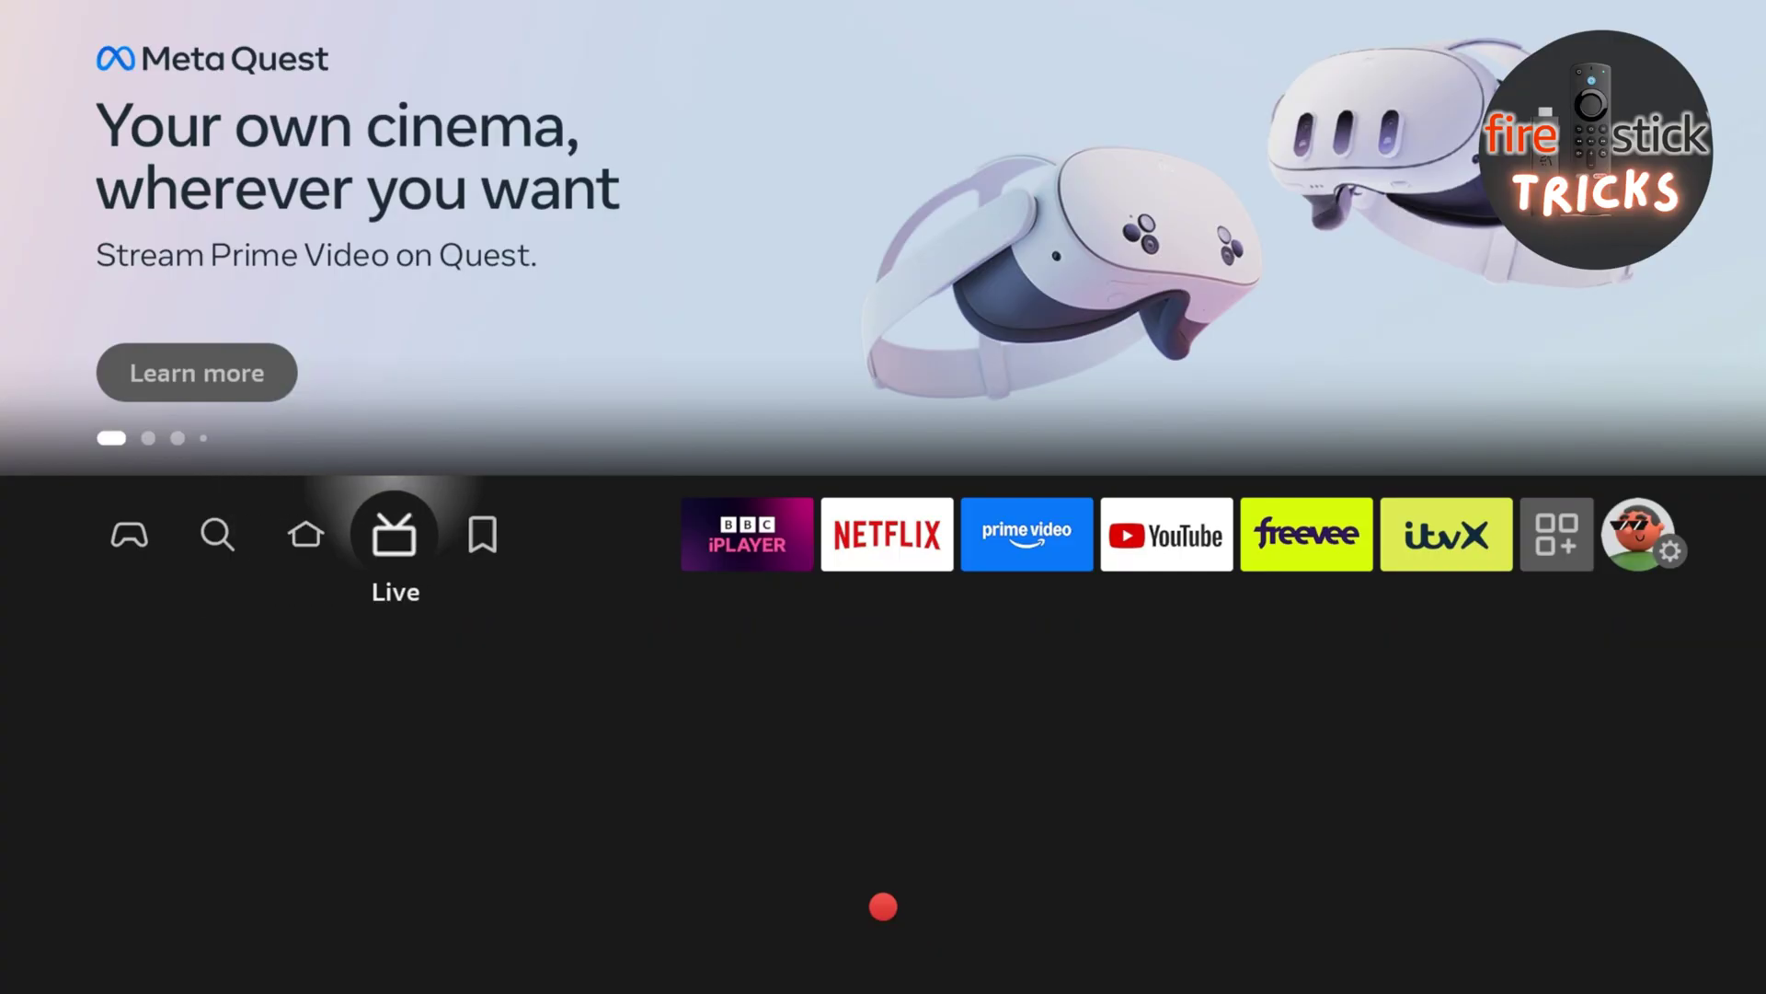
- Open My Fire TV settings and check the device information for developer options
{"action": "key", "text": "Right"}
{"action": "key", "text": "Right"}
{"action": "key", "text": "Right"}
{"action": "key", "text": "Right"}
{"action": "key", "text": "Right"}
{"action": "key", "text": "Right"}
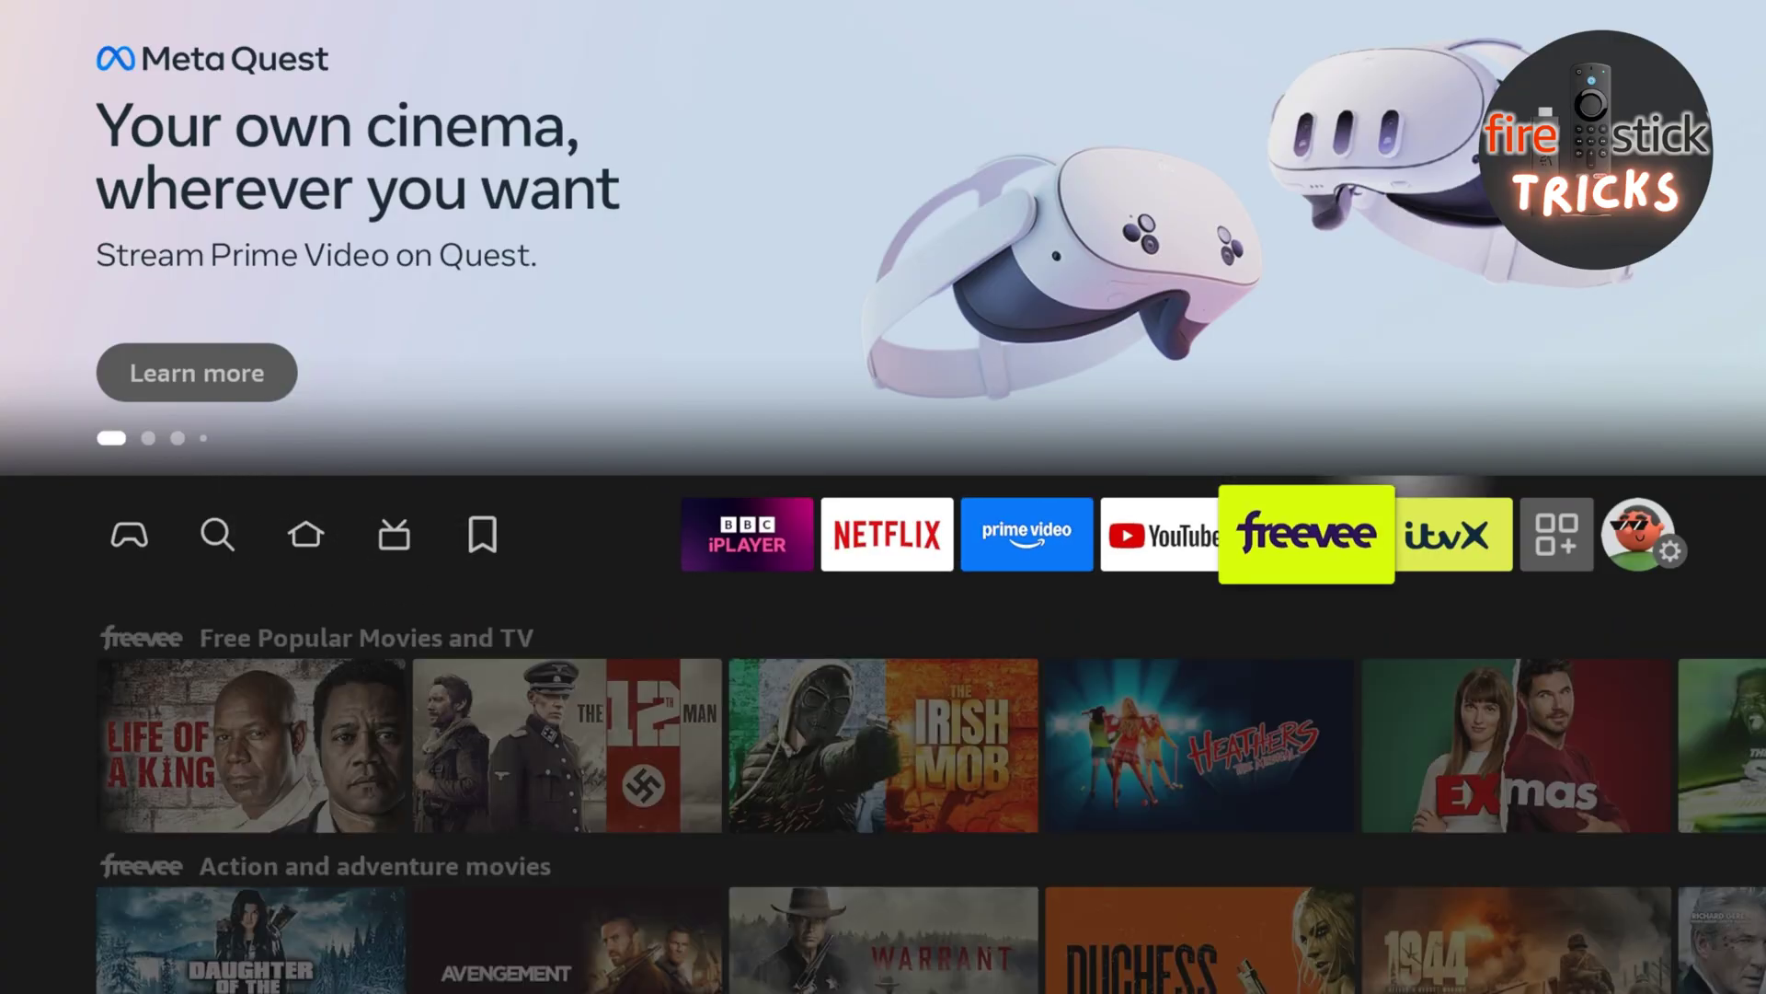
{"action": "key", "text": "Right"}
{"action": "key", "text": "Right"}
{"action": "key", "text": "Right"}
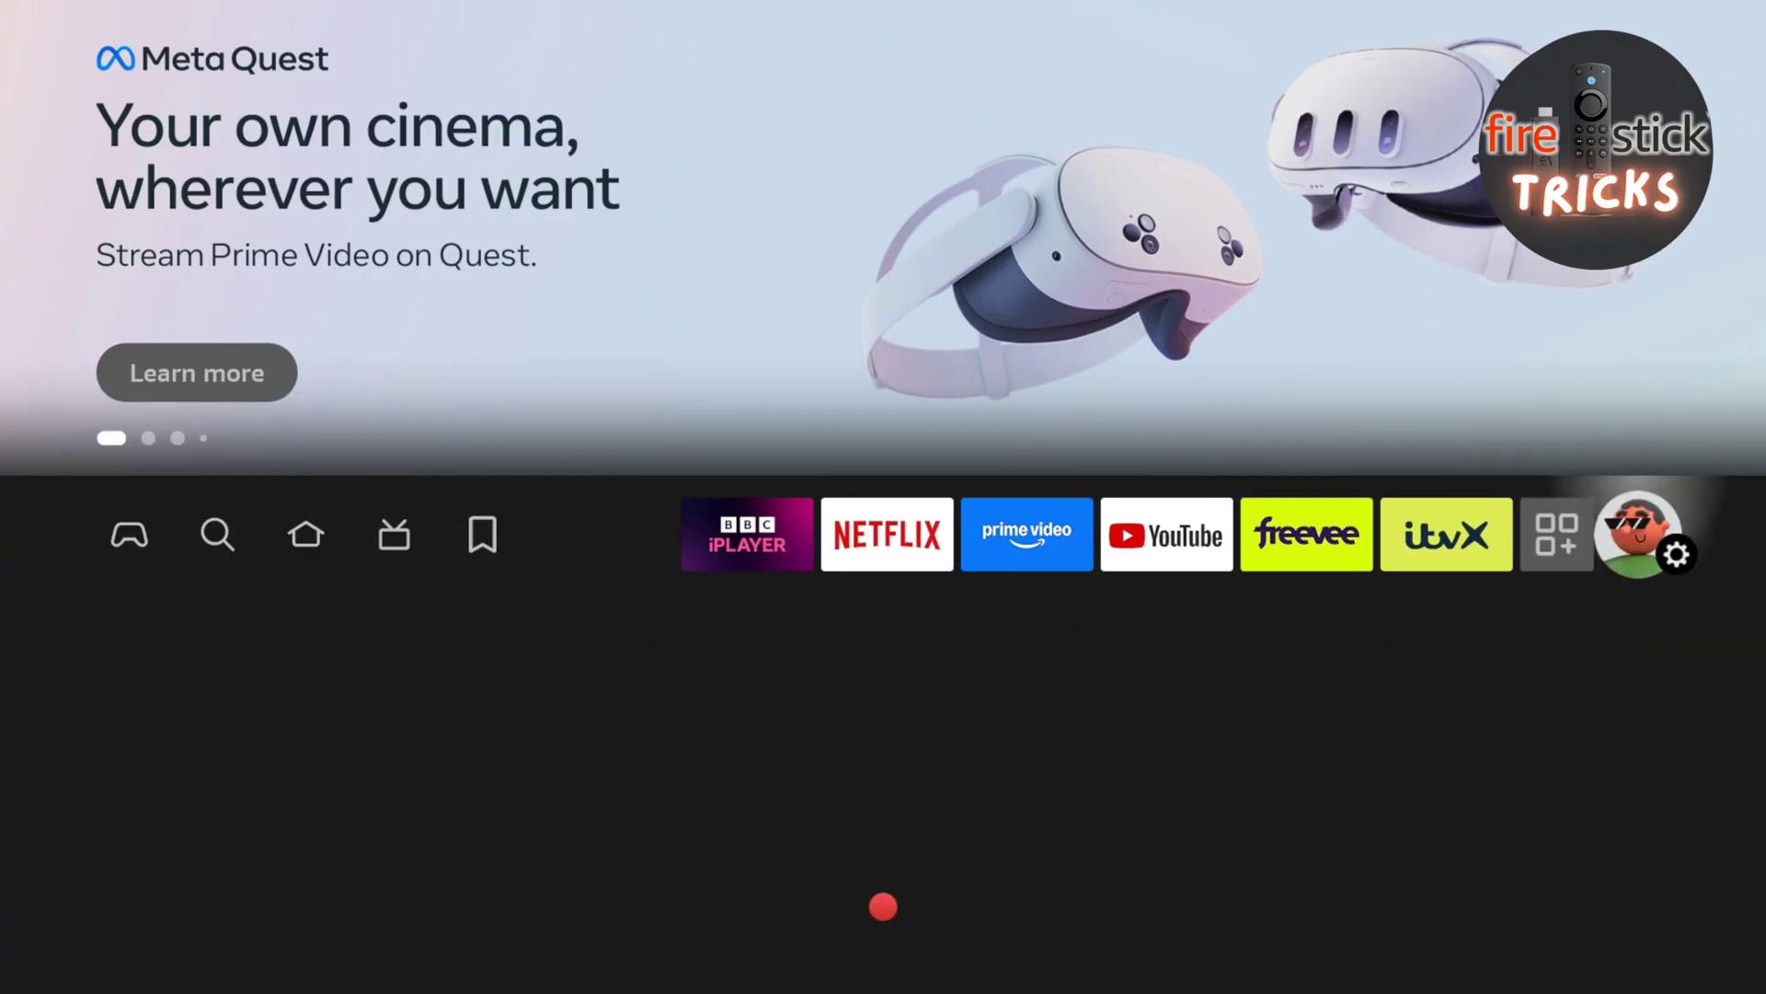
{"action": "key", "text": "Down"}
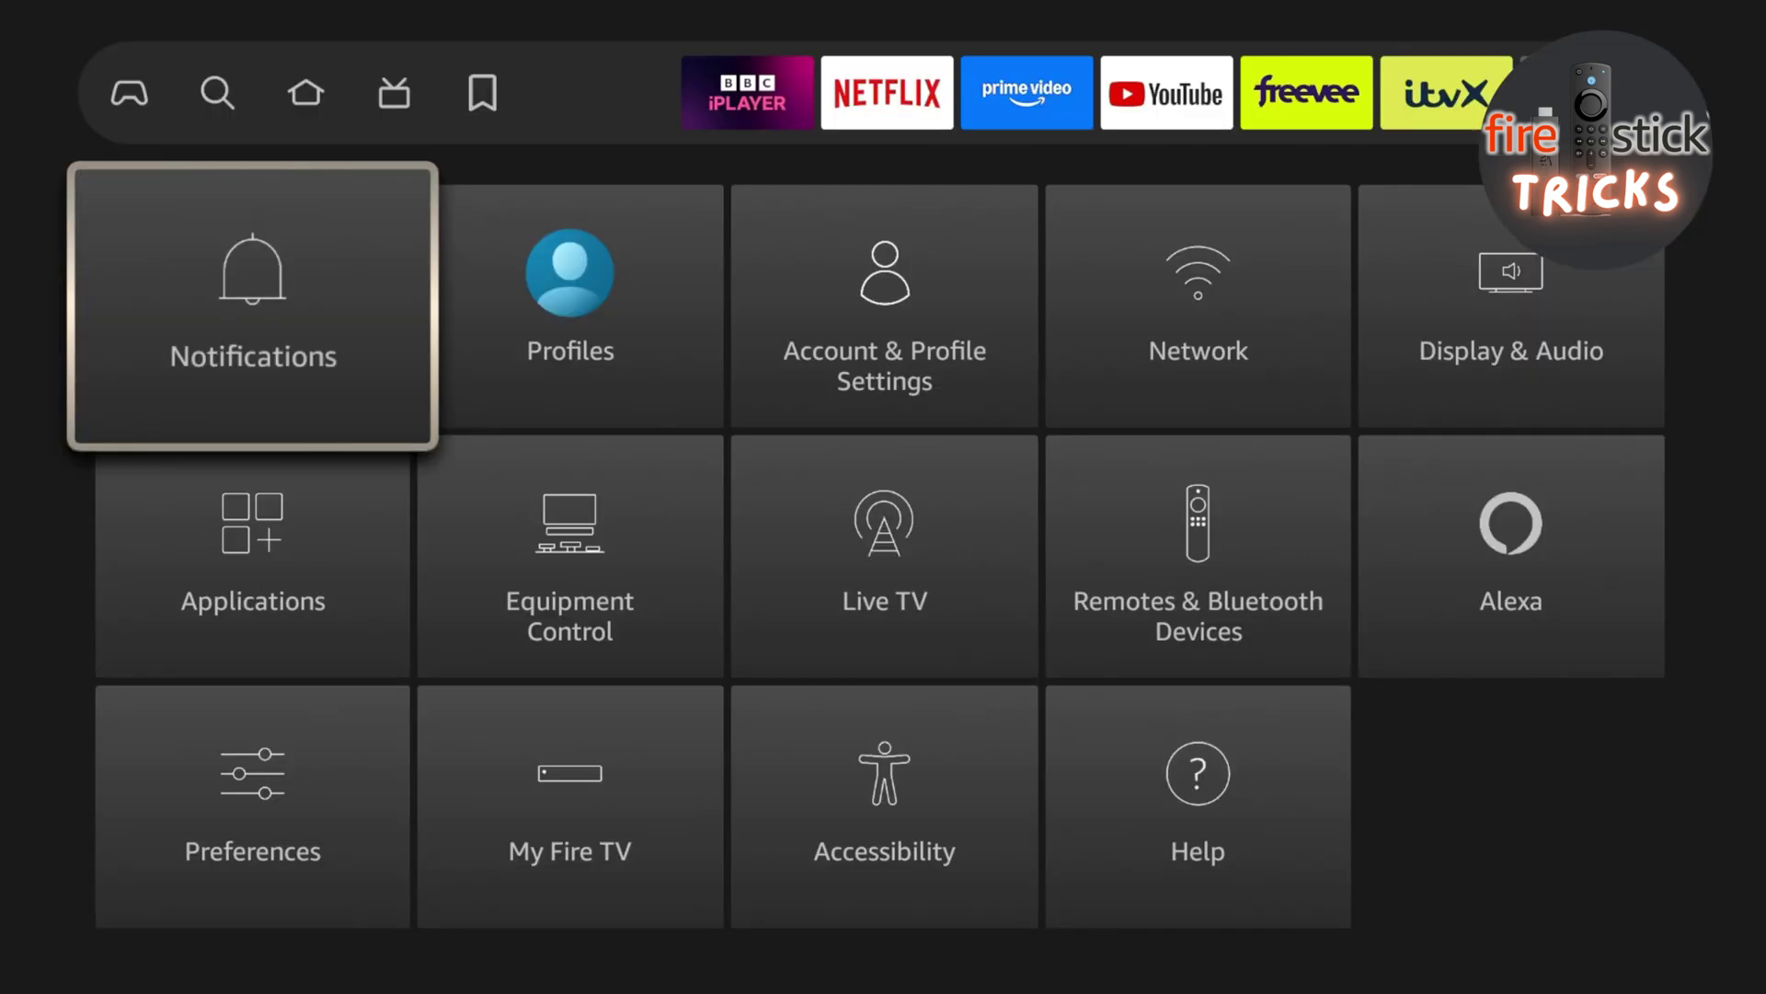
{"action": "key", "text": "Down"}
{"action": "key", "text": "Down"}
{"action": "key", "text": "Right"}
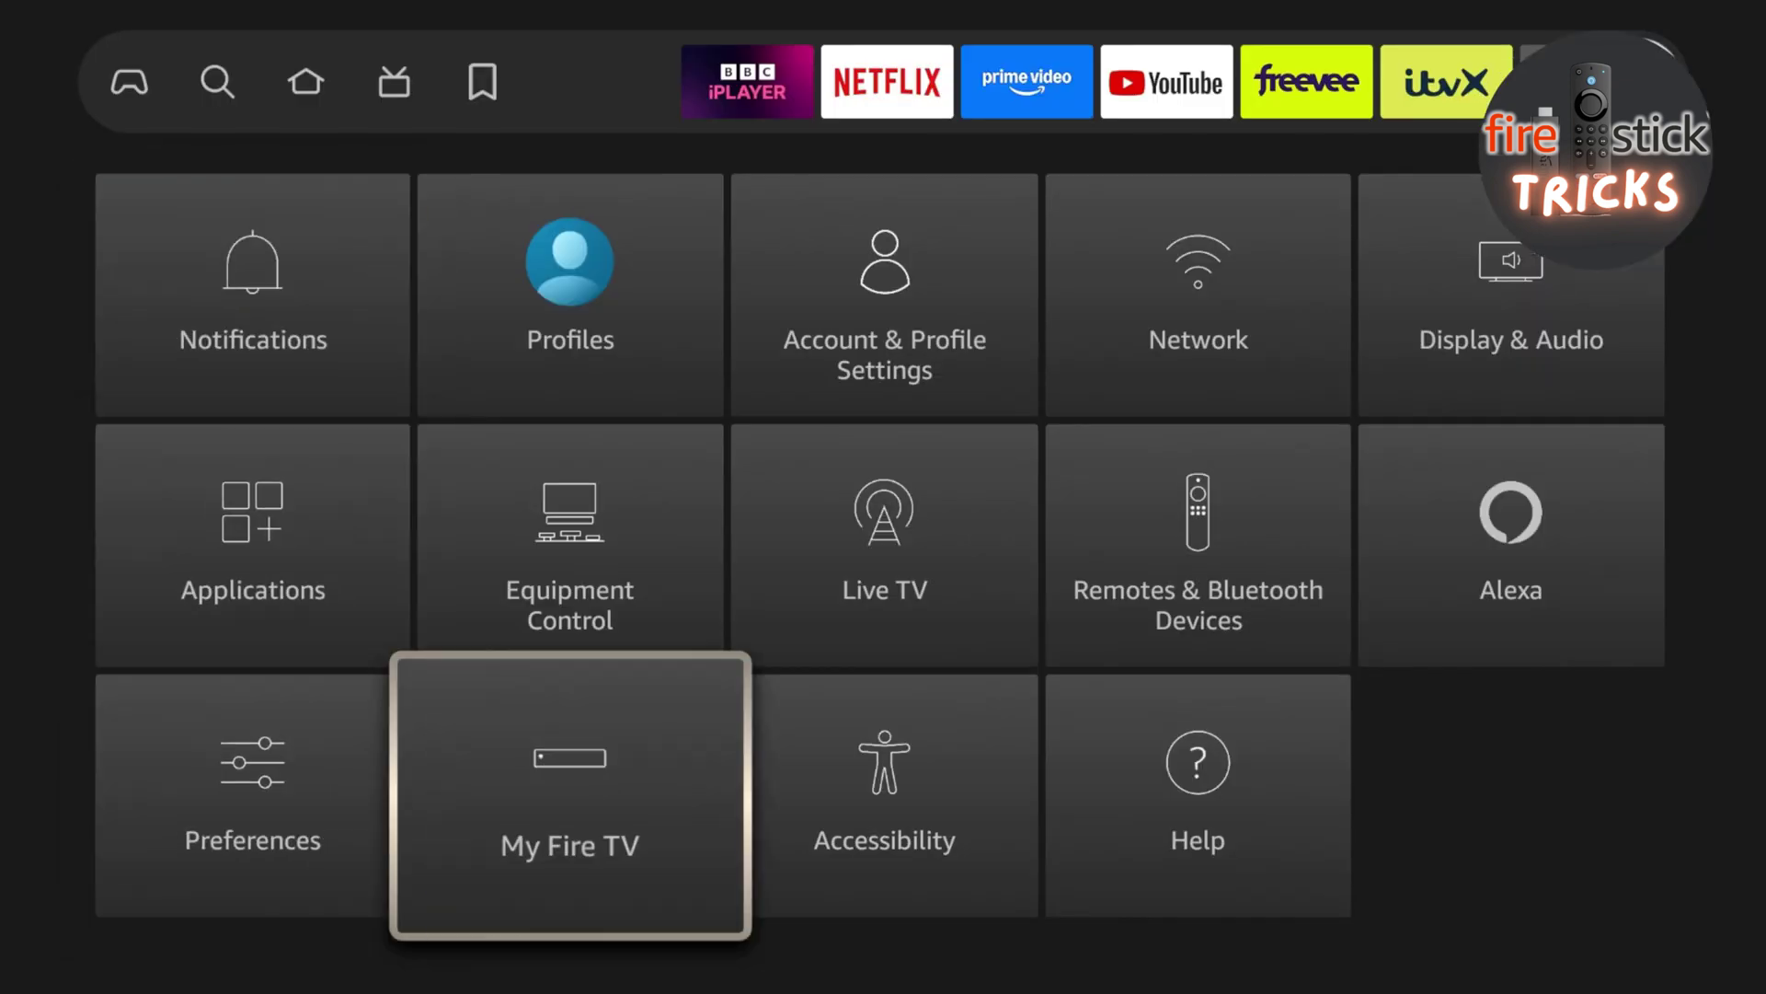
{"action": "key", "text": "Return"}
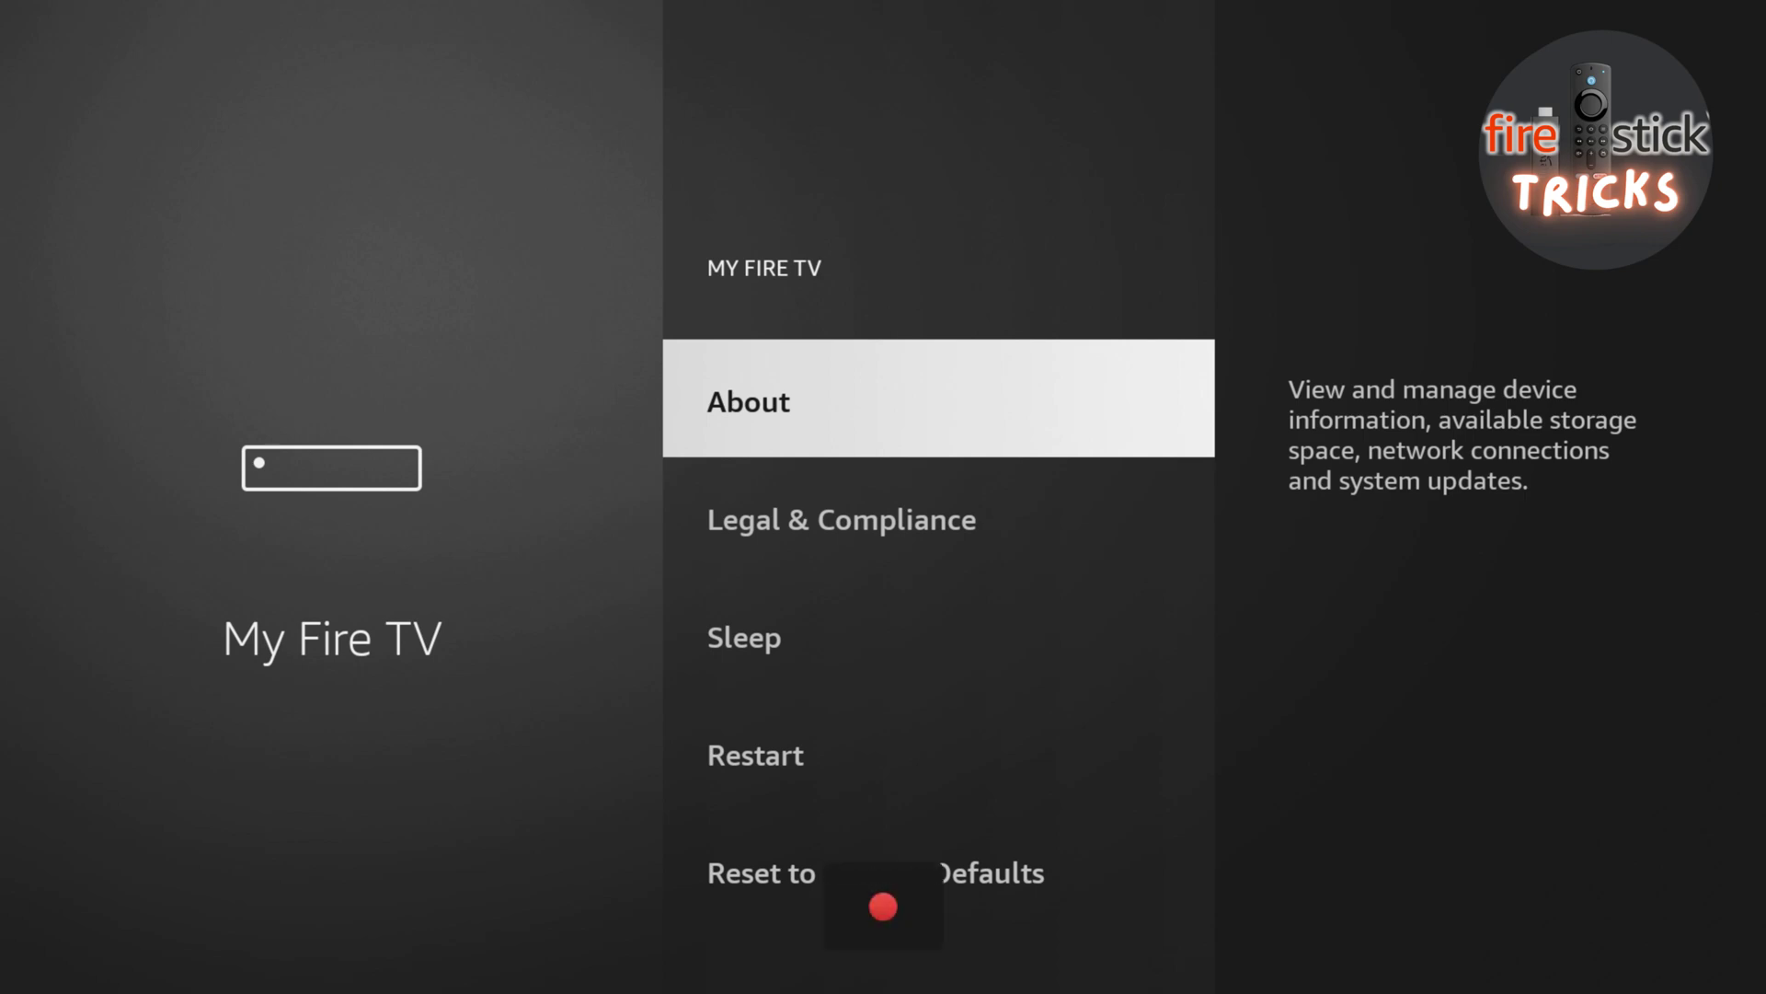
{"action": "key", "text": "Return"}
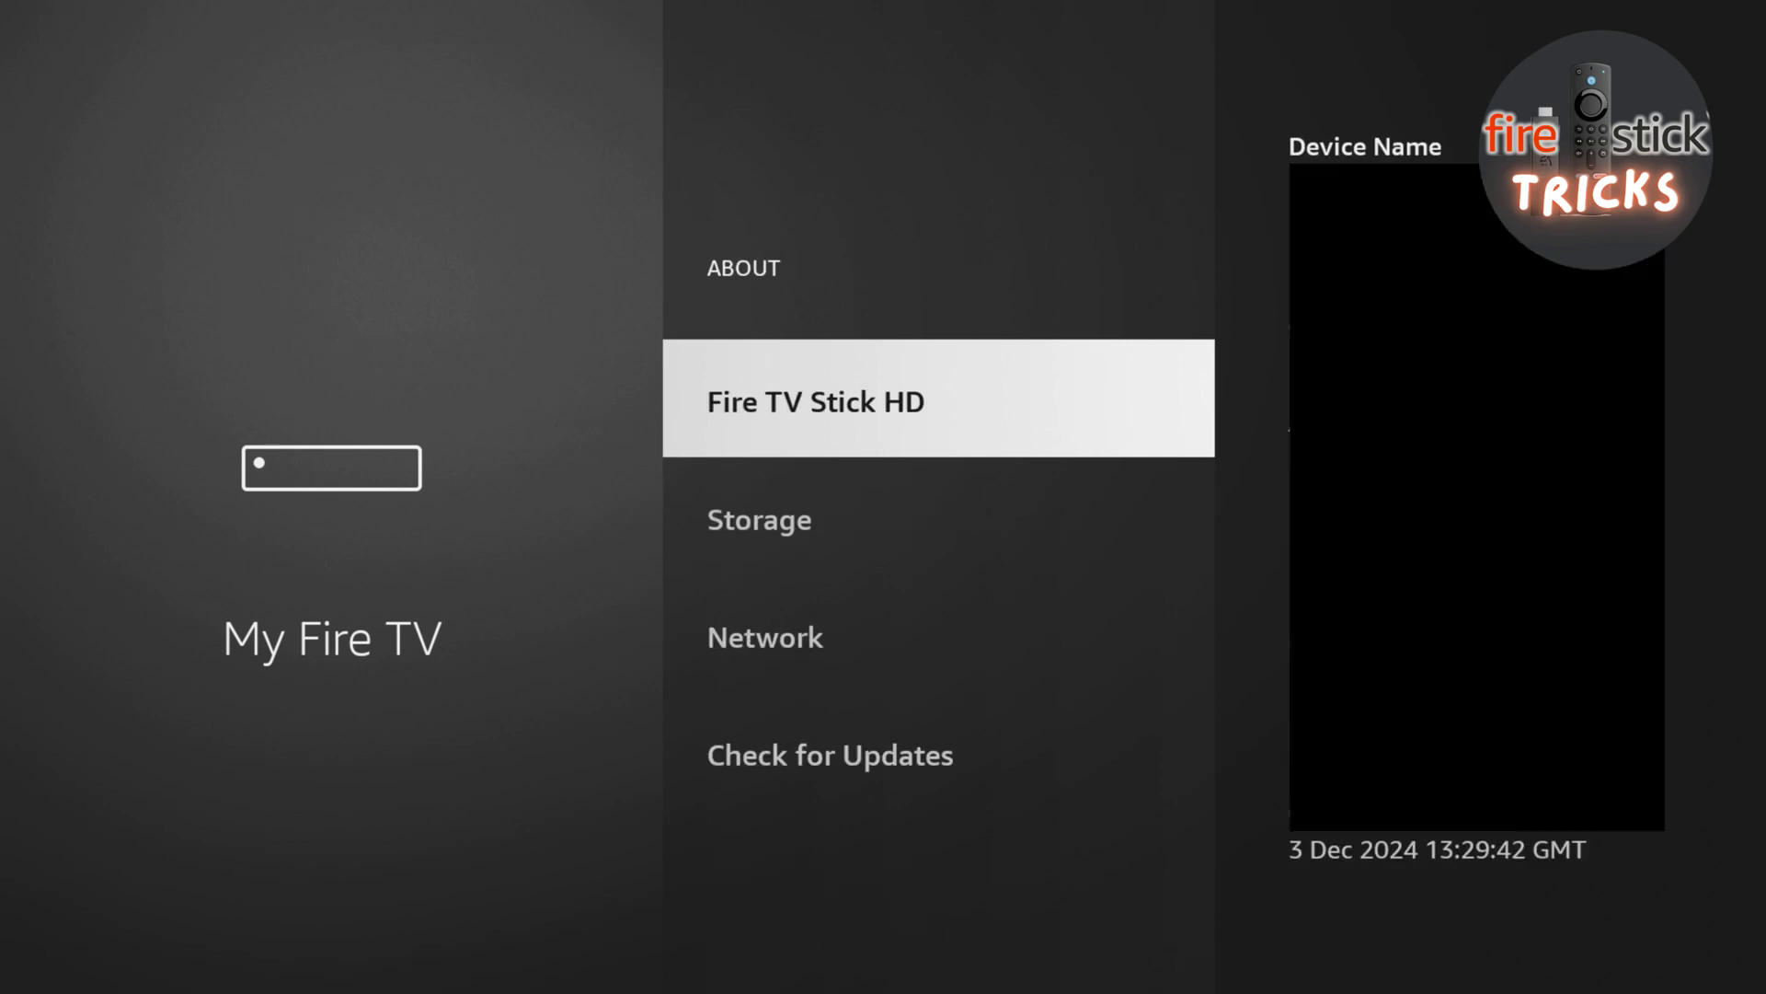
{"action": "key", "text": "Return"}
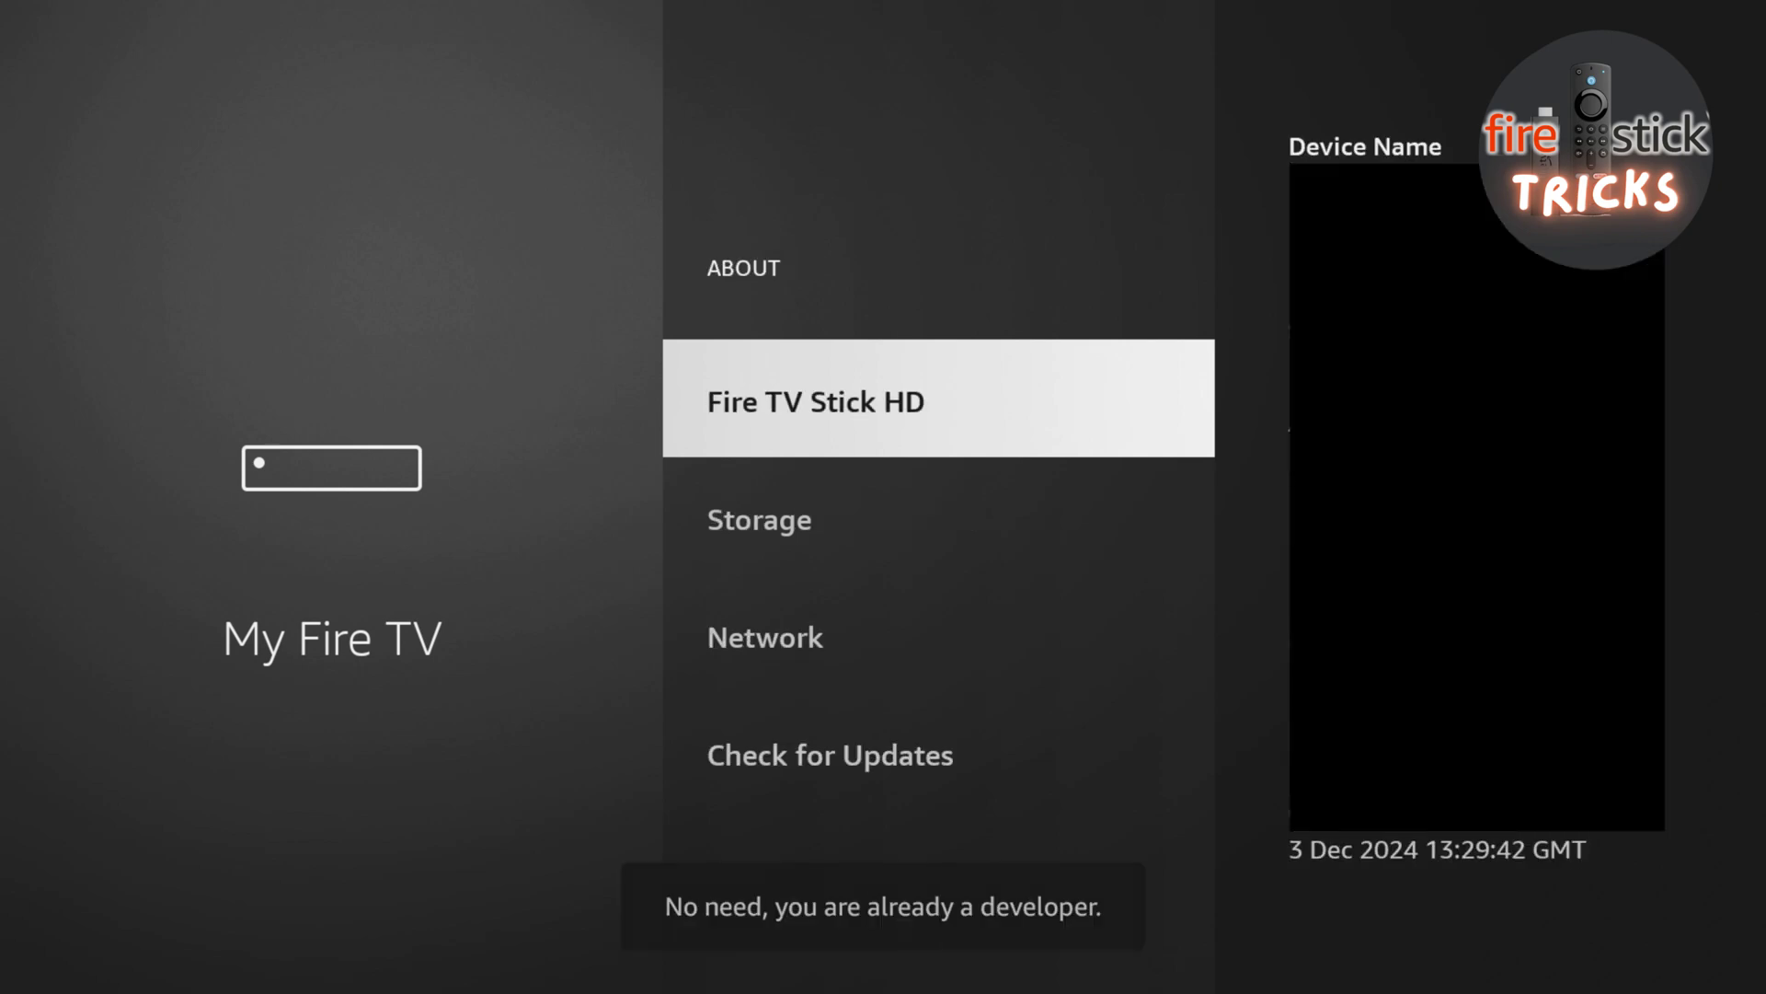
{"action": "key", "text": "Escape"}
- In Developer Options, turn Install unknown apps on for Downloader and go back home
{"action": "key", "text": "Down"}
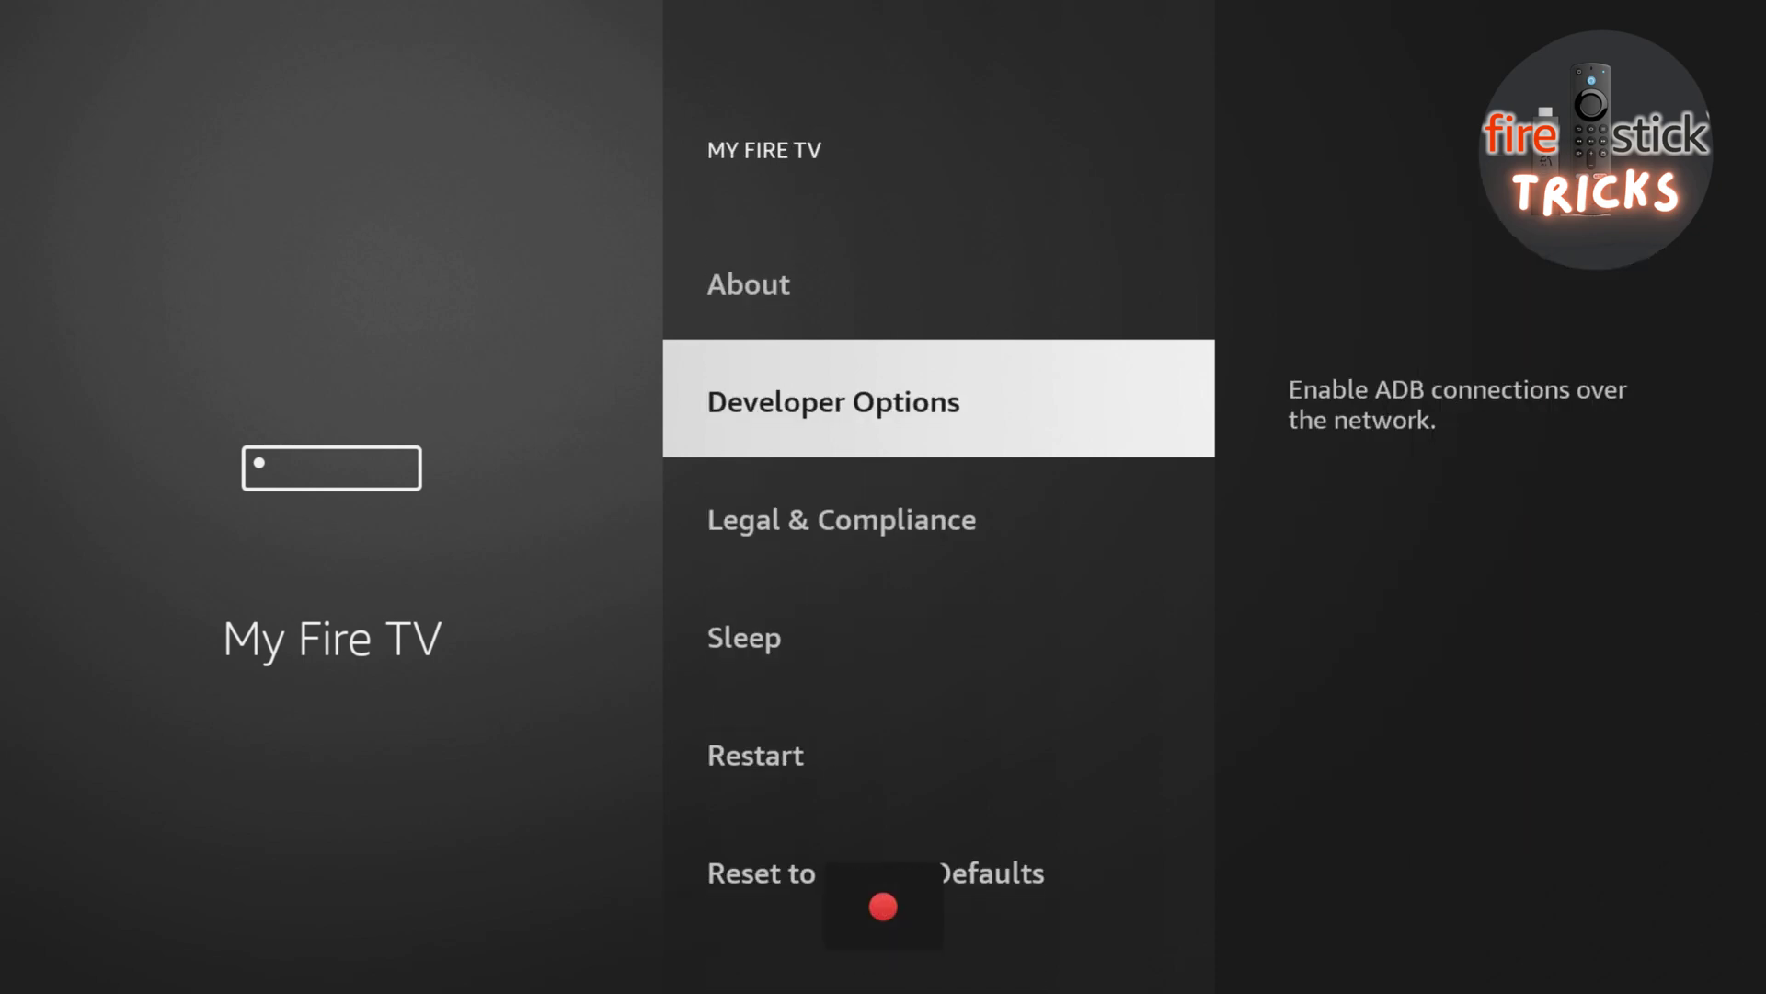
{"action": "key", "text": "Return"}
{"action": "key", "text": "Return"}
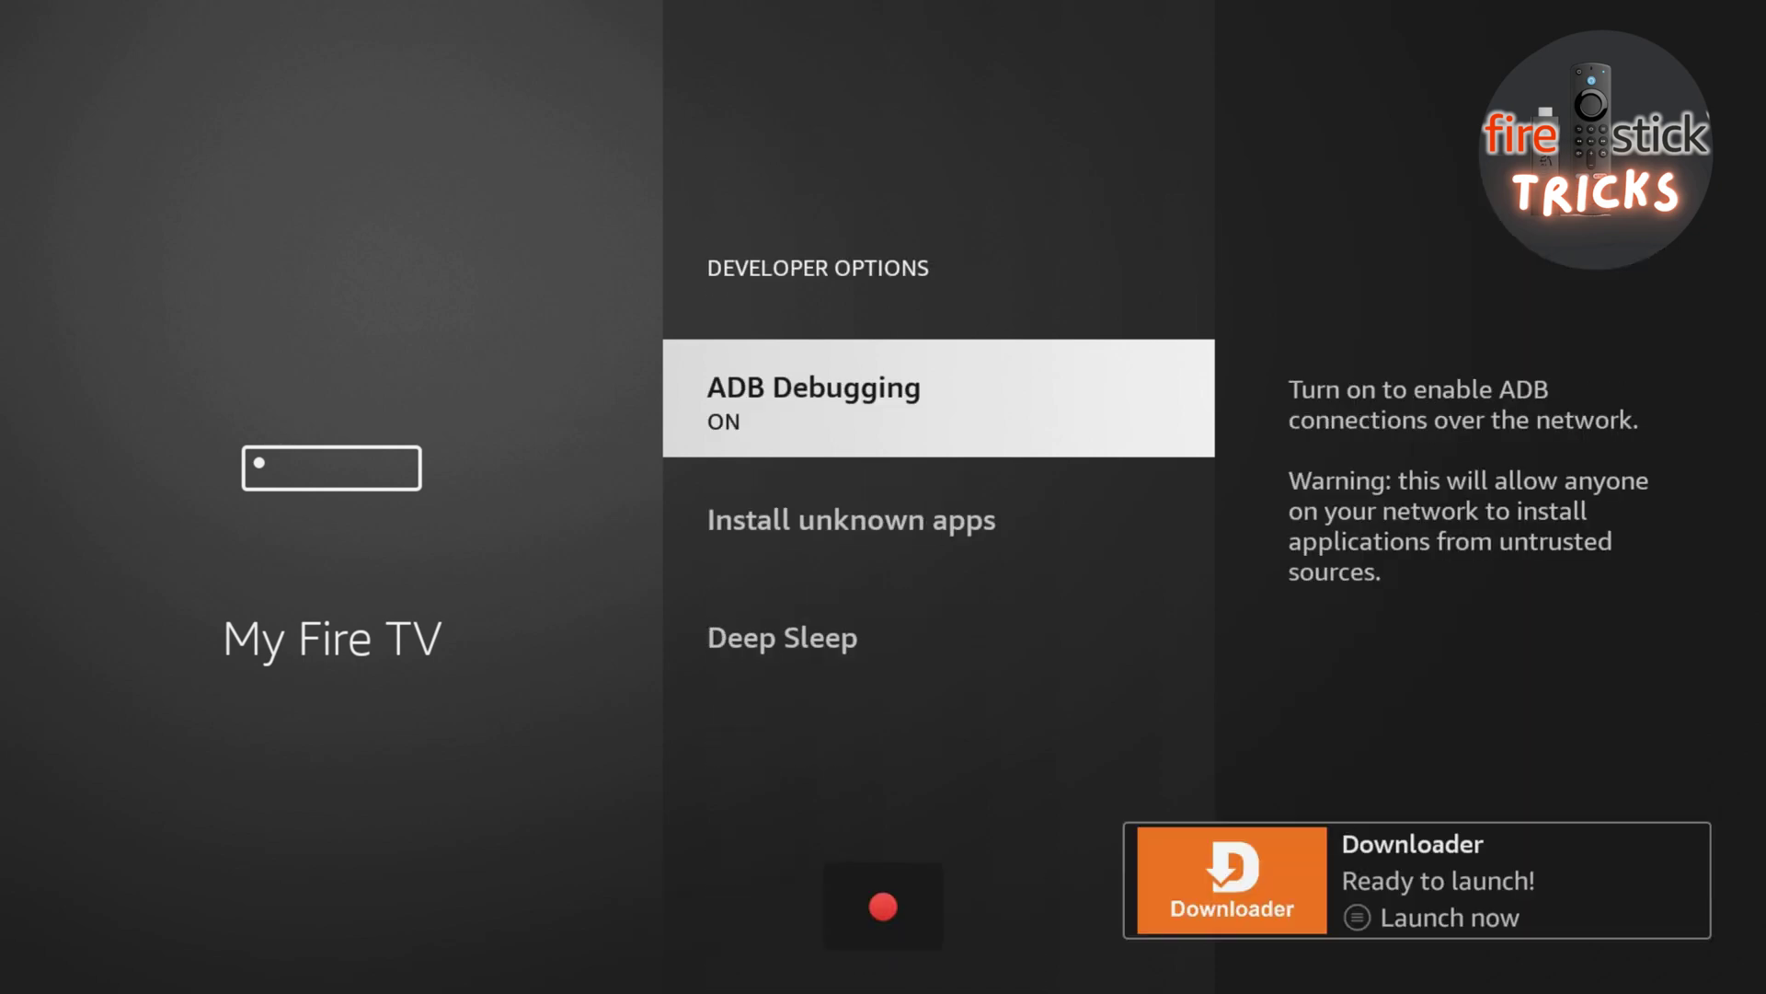
{"action": "key", "text": "Down"}
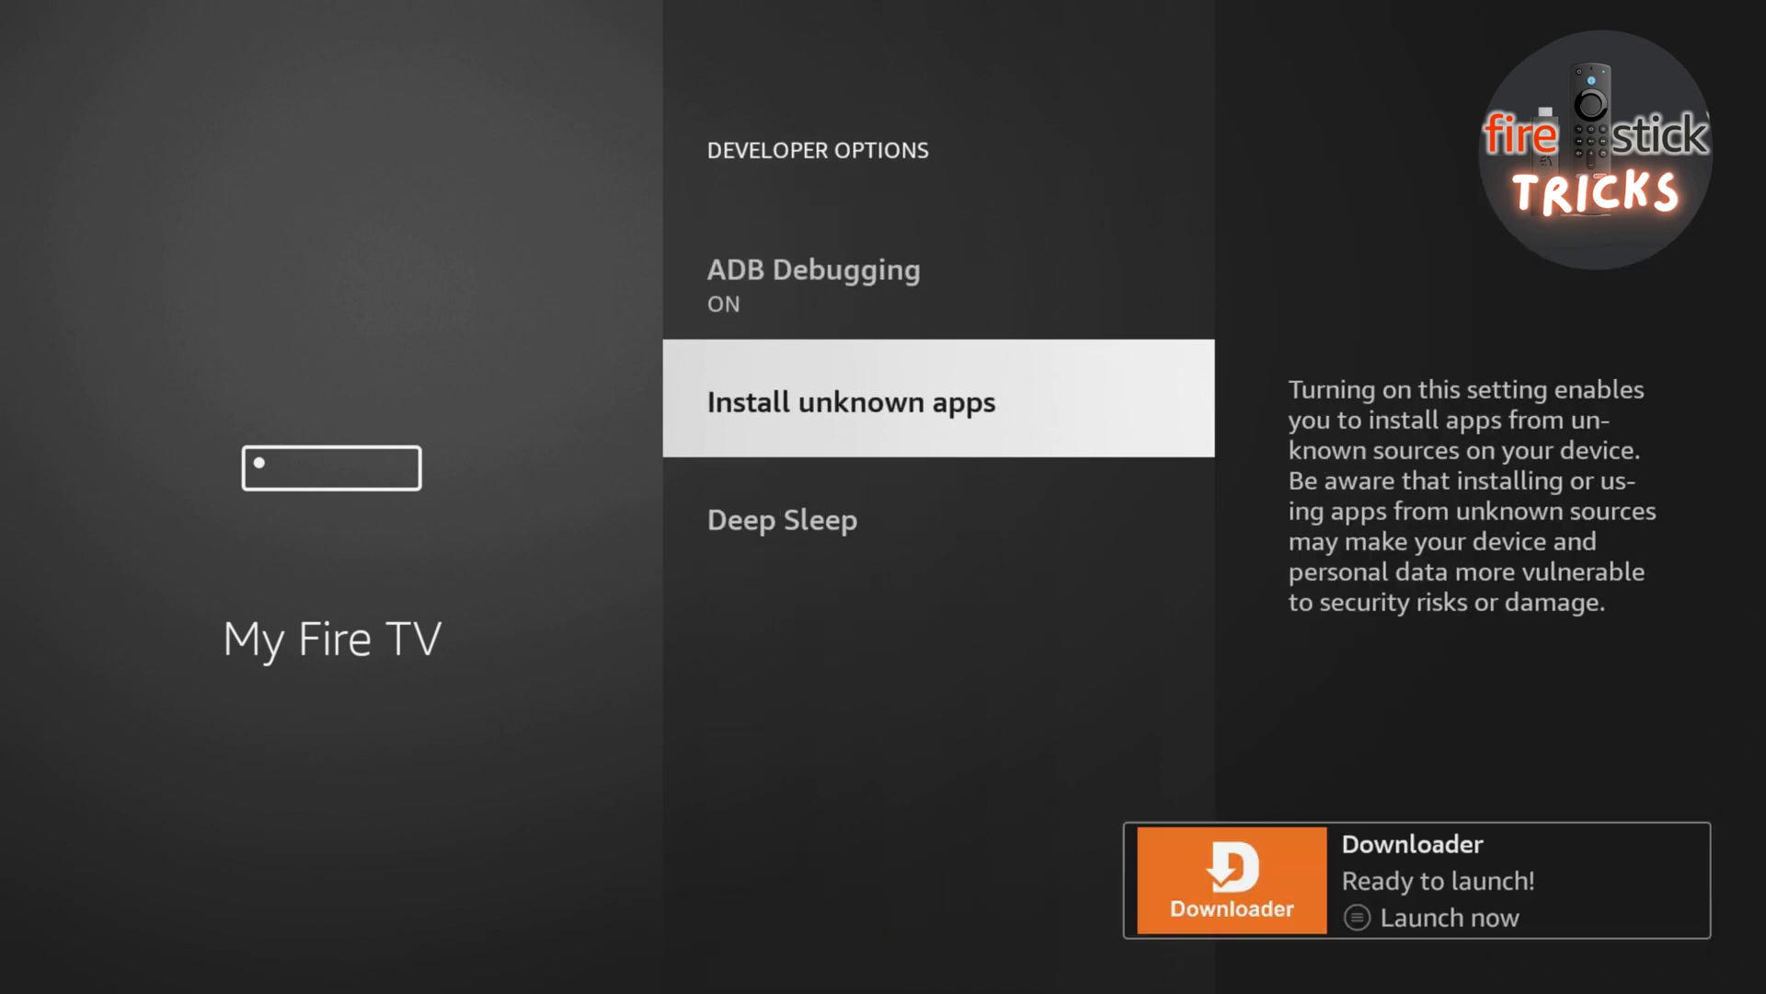
{"action": "key", "text": "Return"}
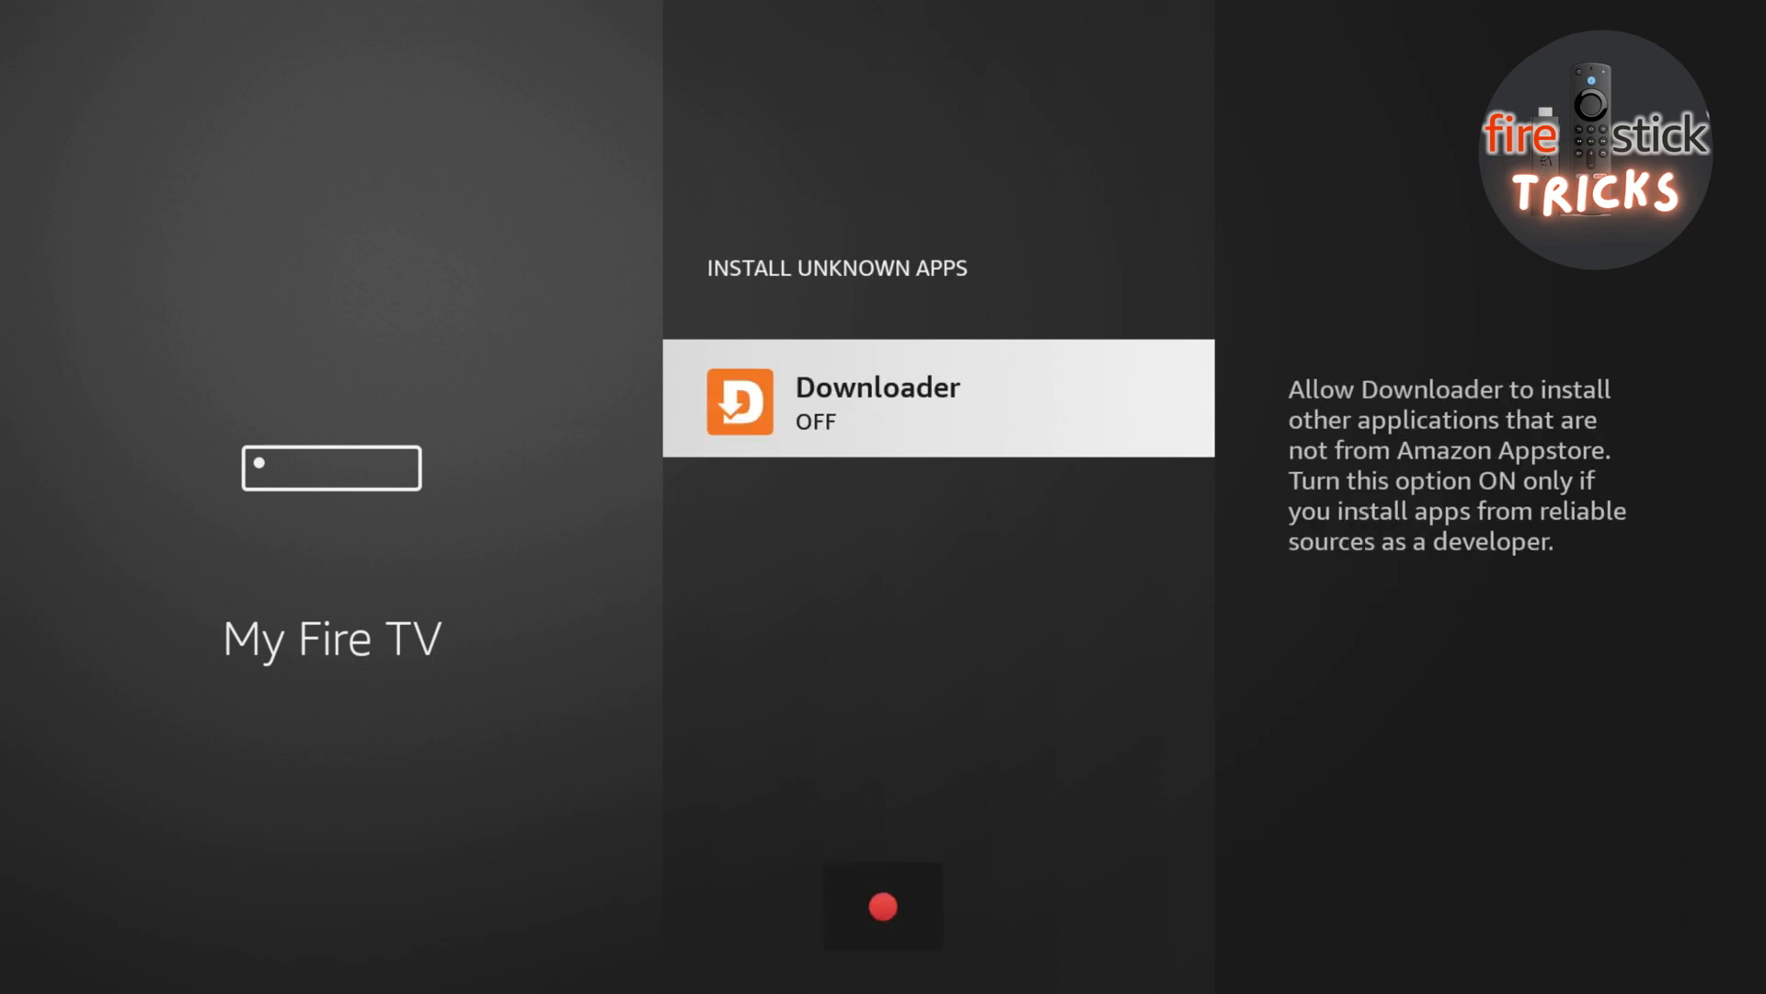
{"action": "key", "text": "Return"}
{"action": "key", "text": "Escape"}
{"action": "key", "text": "Home"}
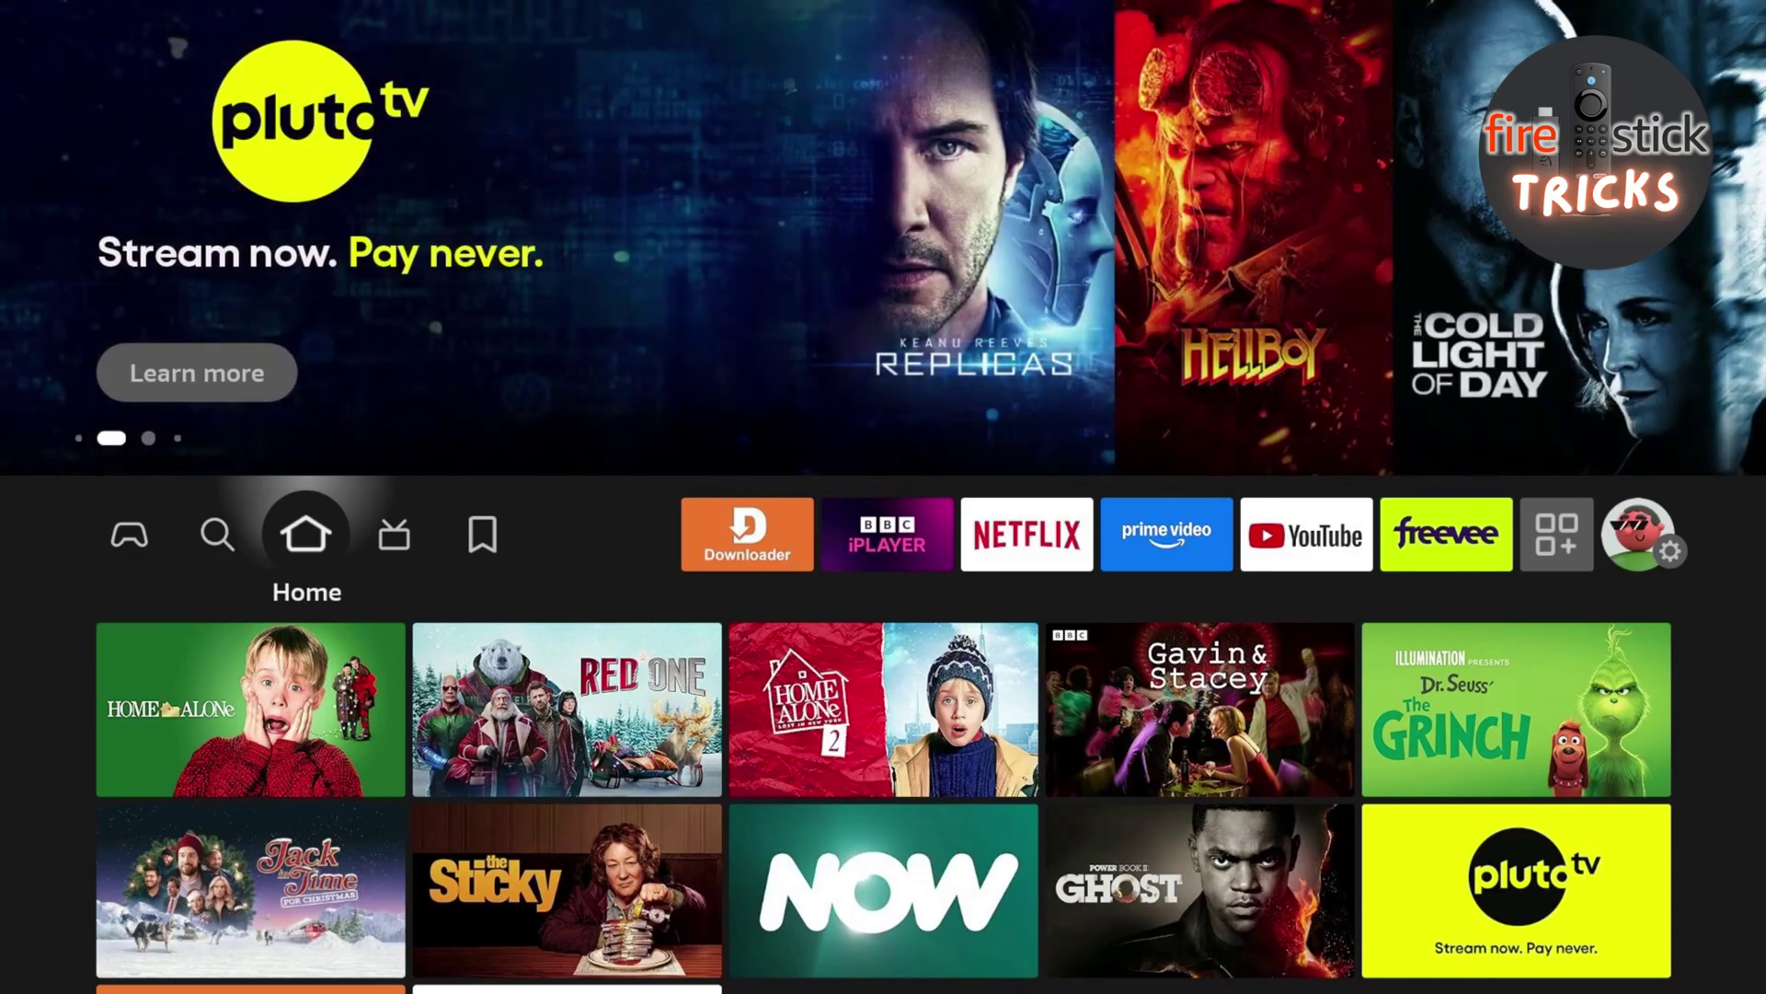
- Launch Downloader and bring up the keyboard for its address field
{"action": "key", "text": "Right"}
{"action": "key", "text": "Right"}
{"action": "key", "text": "Right"}
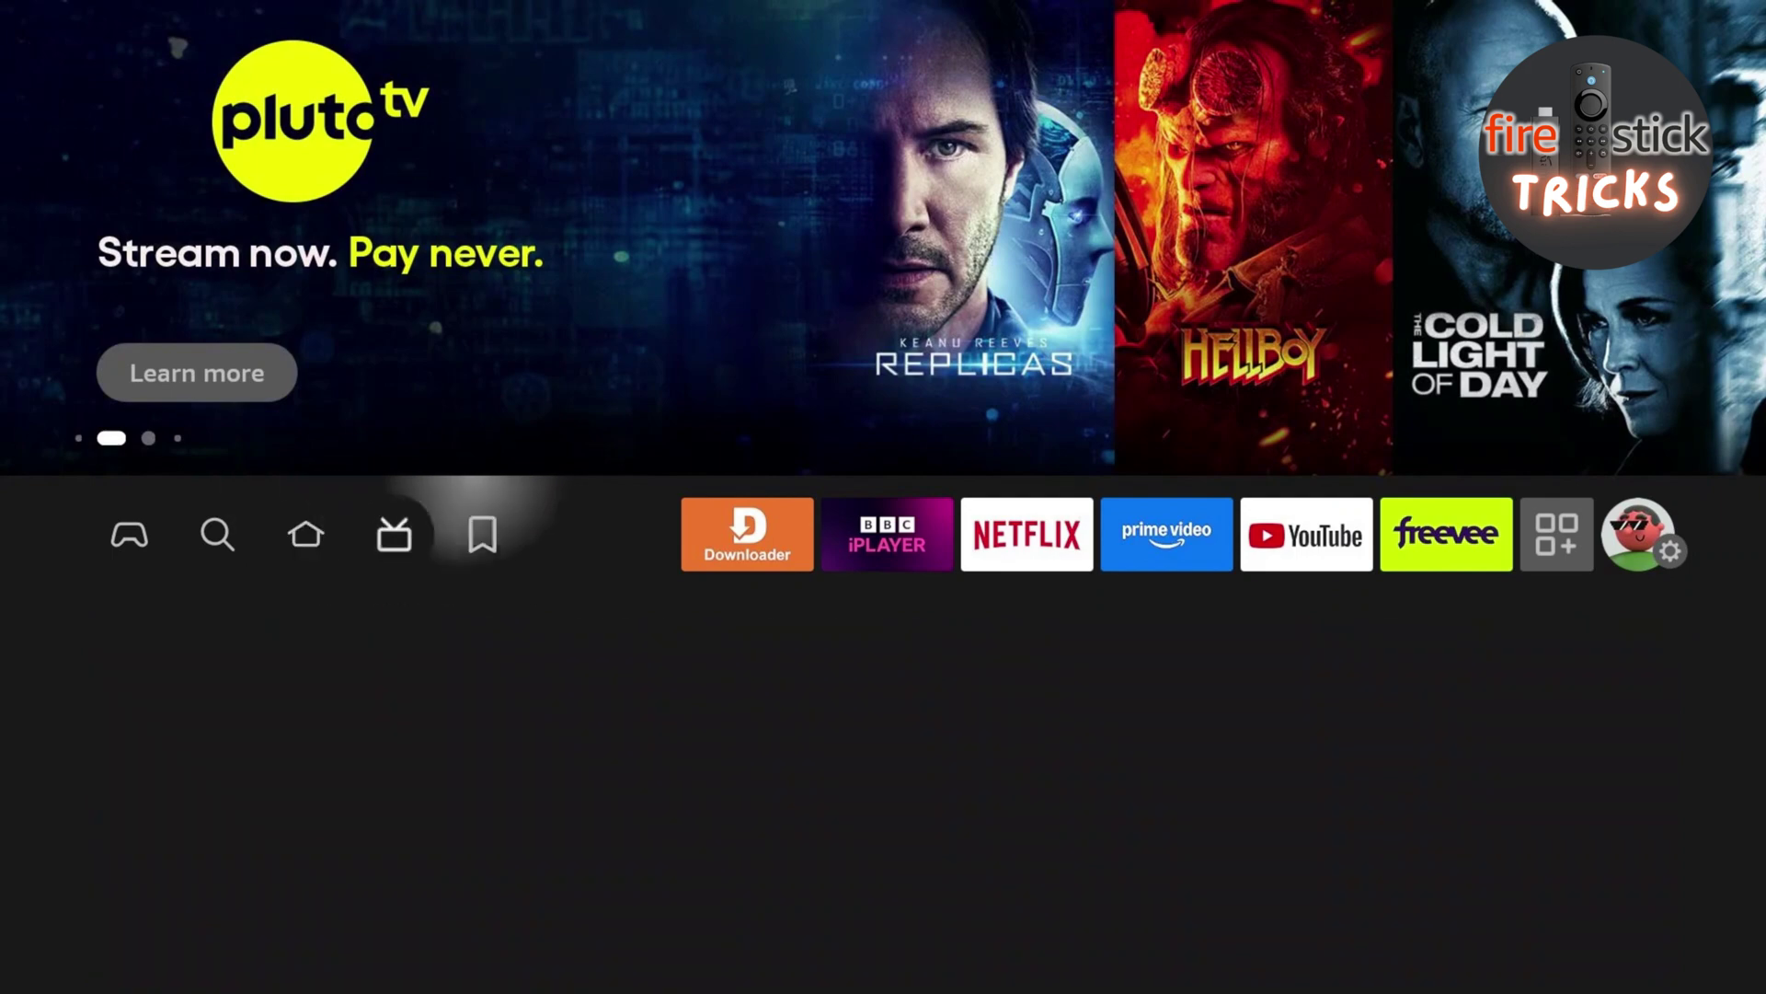
{"action": "key", "text": "Return"}
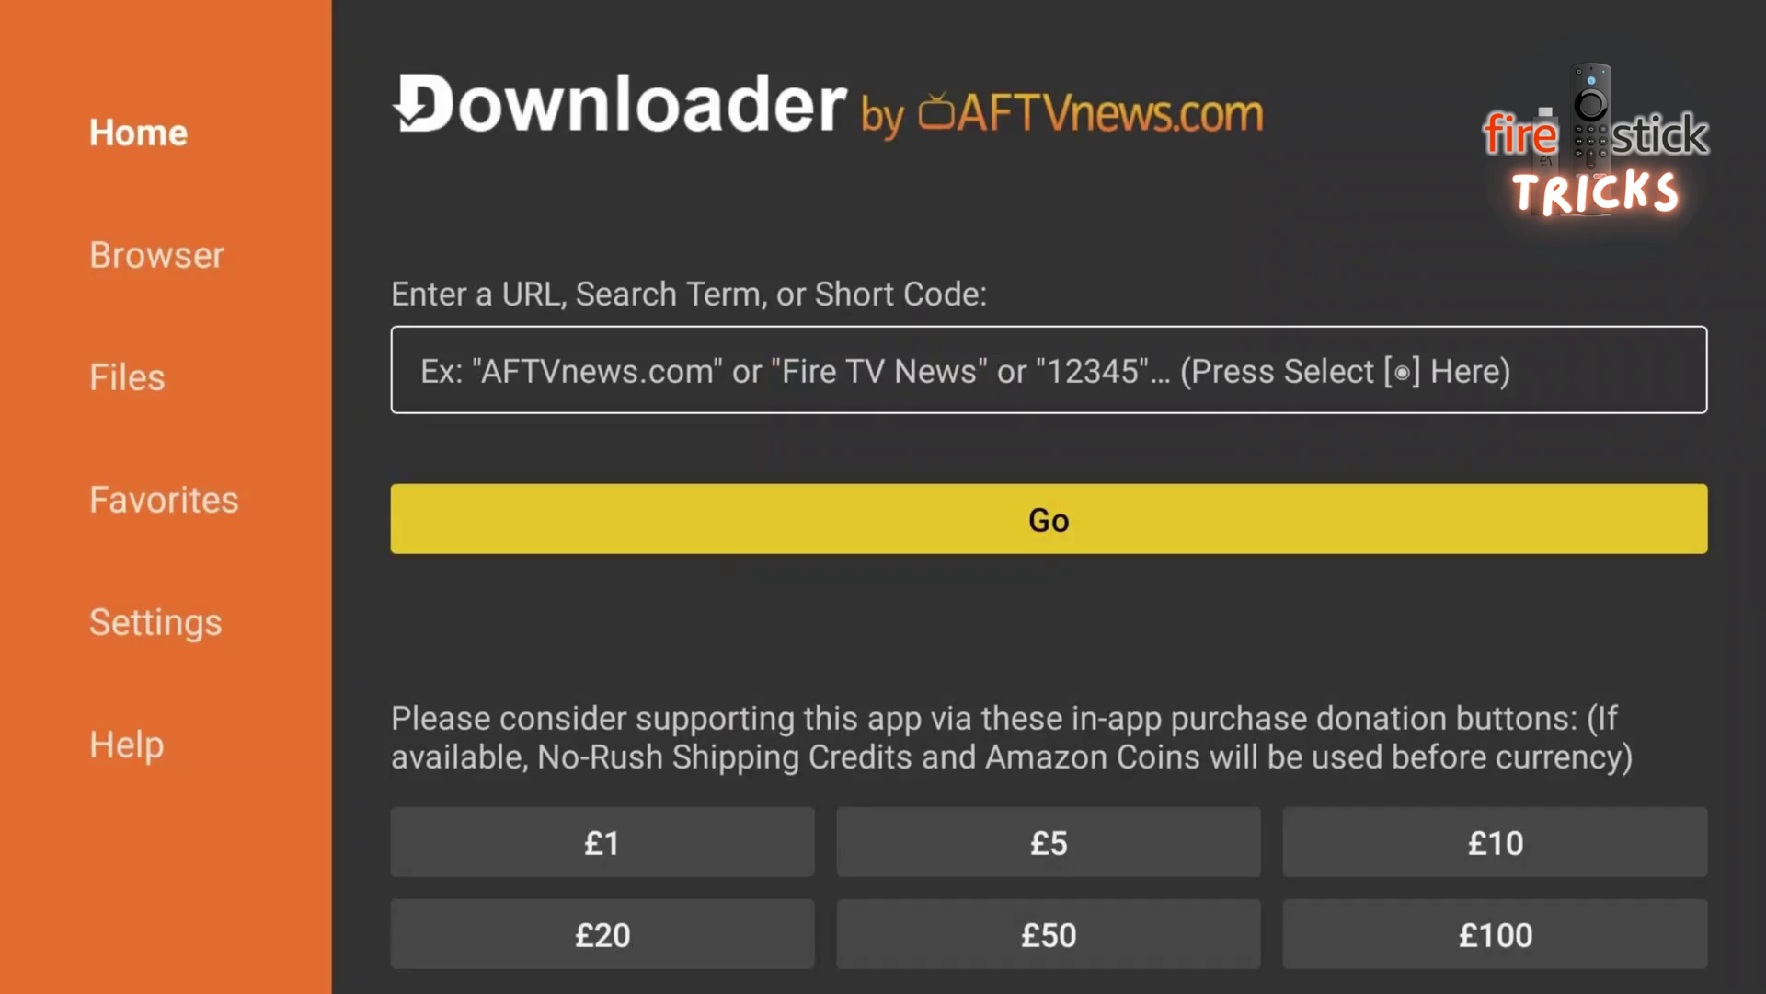
{"action": "key", "text": "Up"}
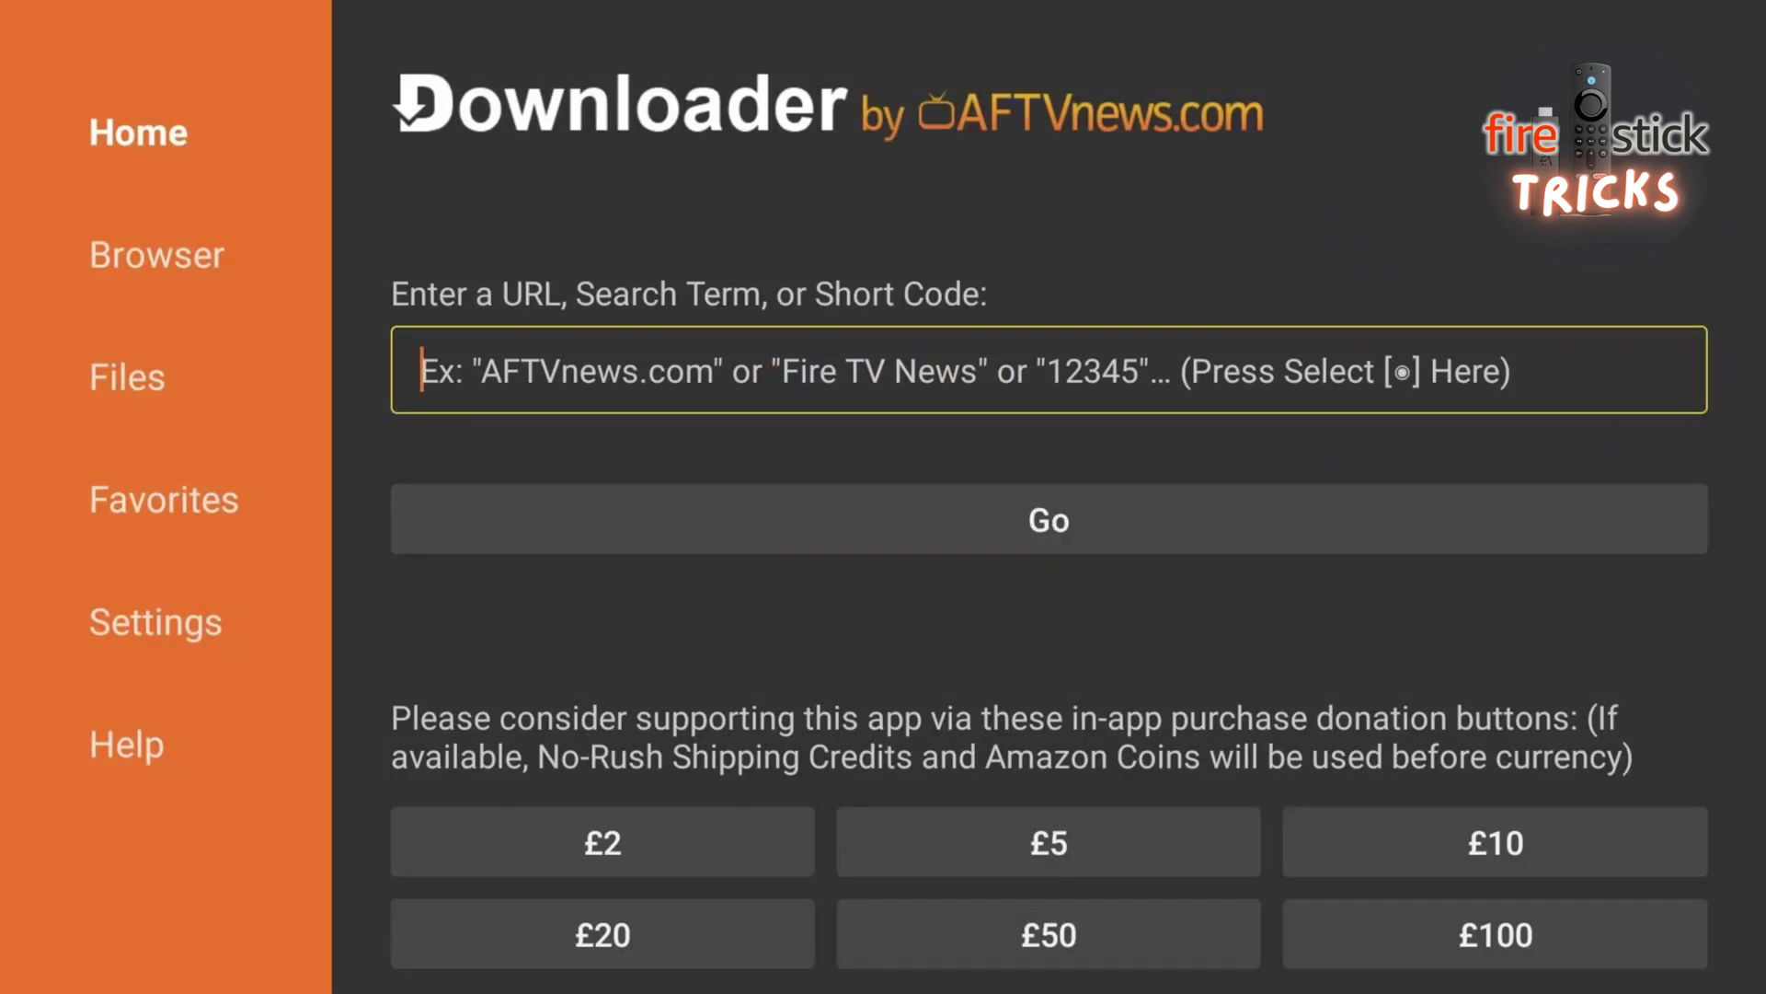
{"action": "key", "text": "Return"}
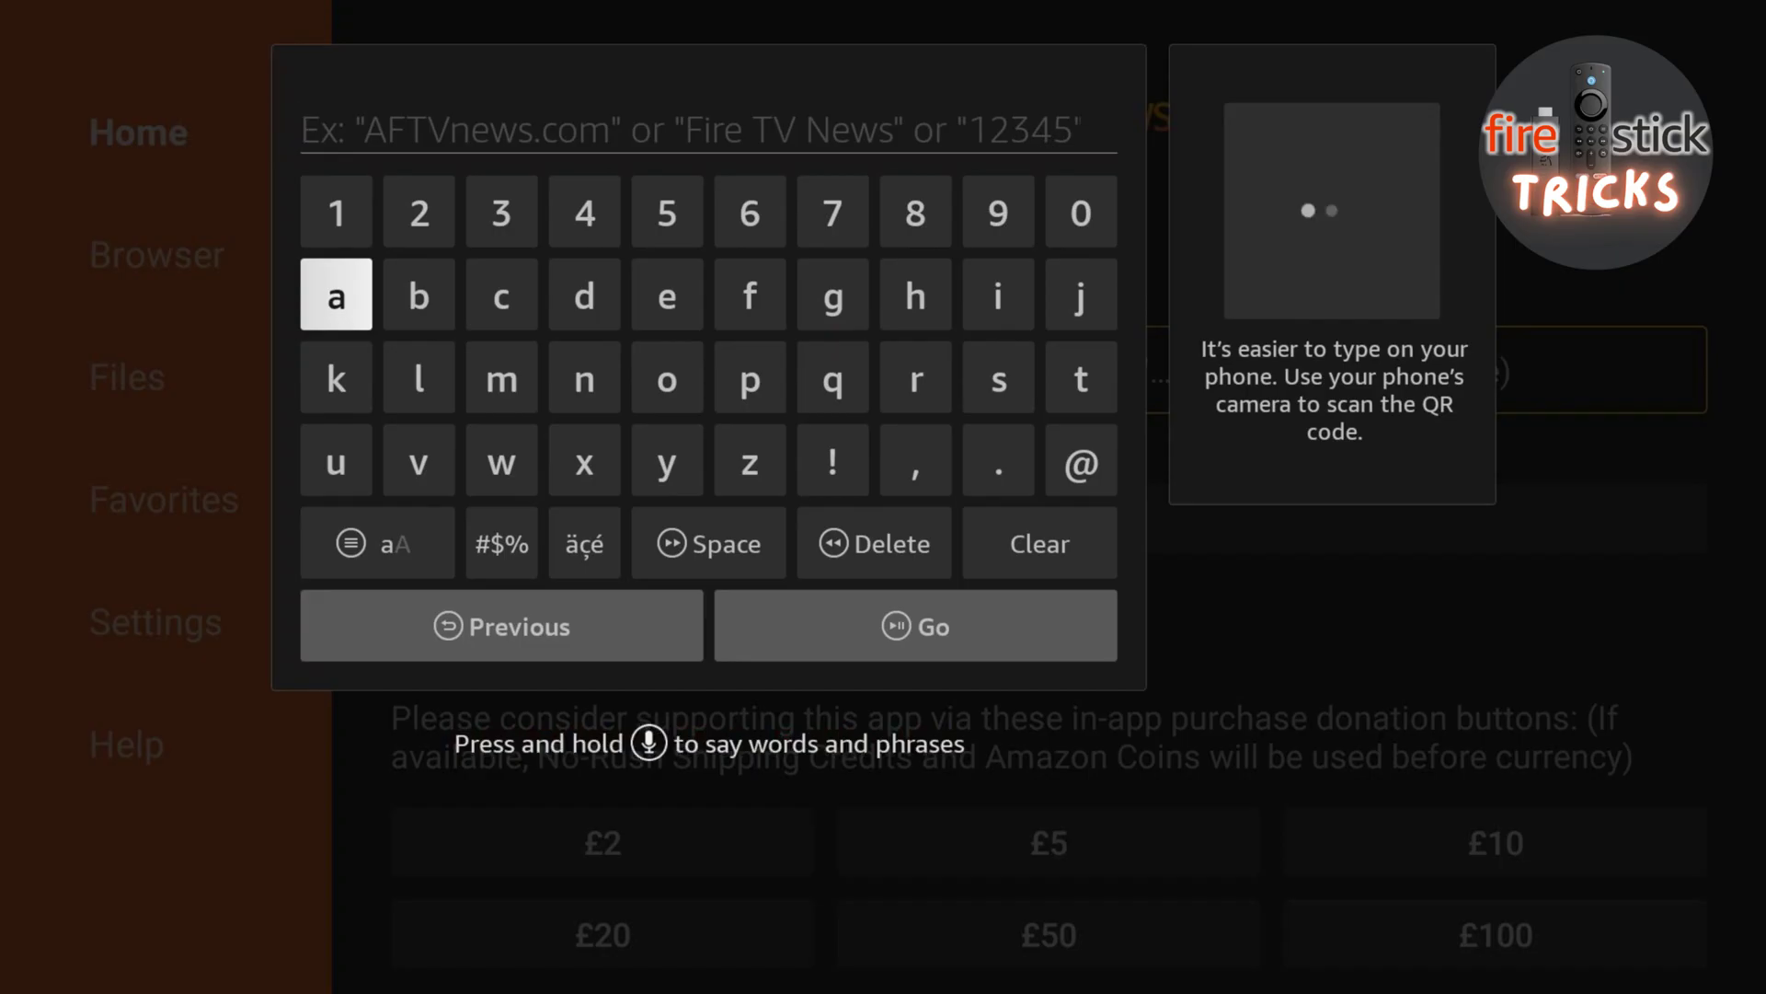
- Enter the address kodi.tv and load the Kodi website
{"action": "key", "text": "Right"}
{"action": "key", "text": "Down"}
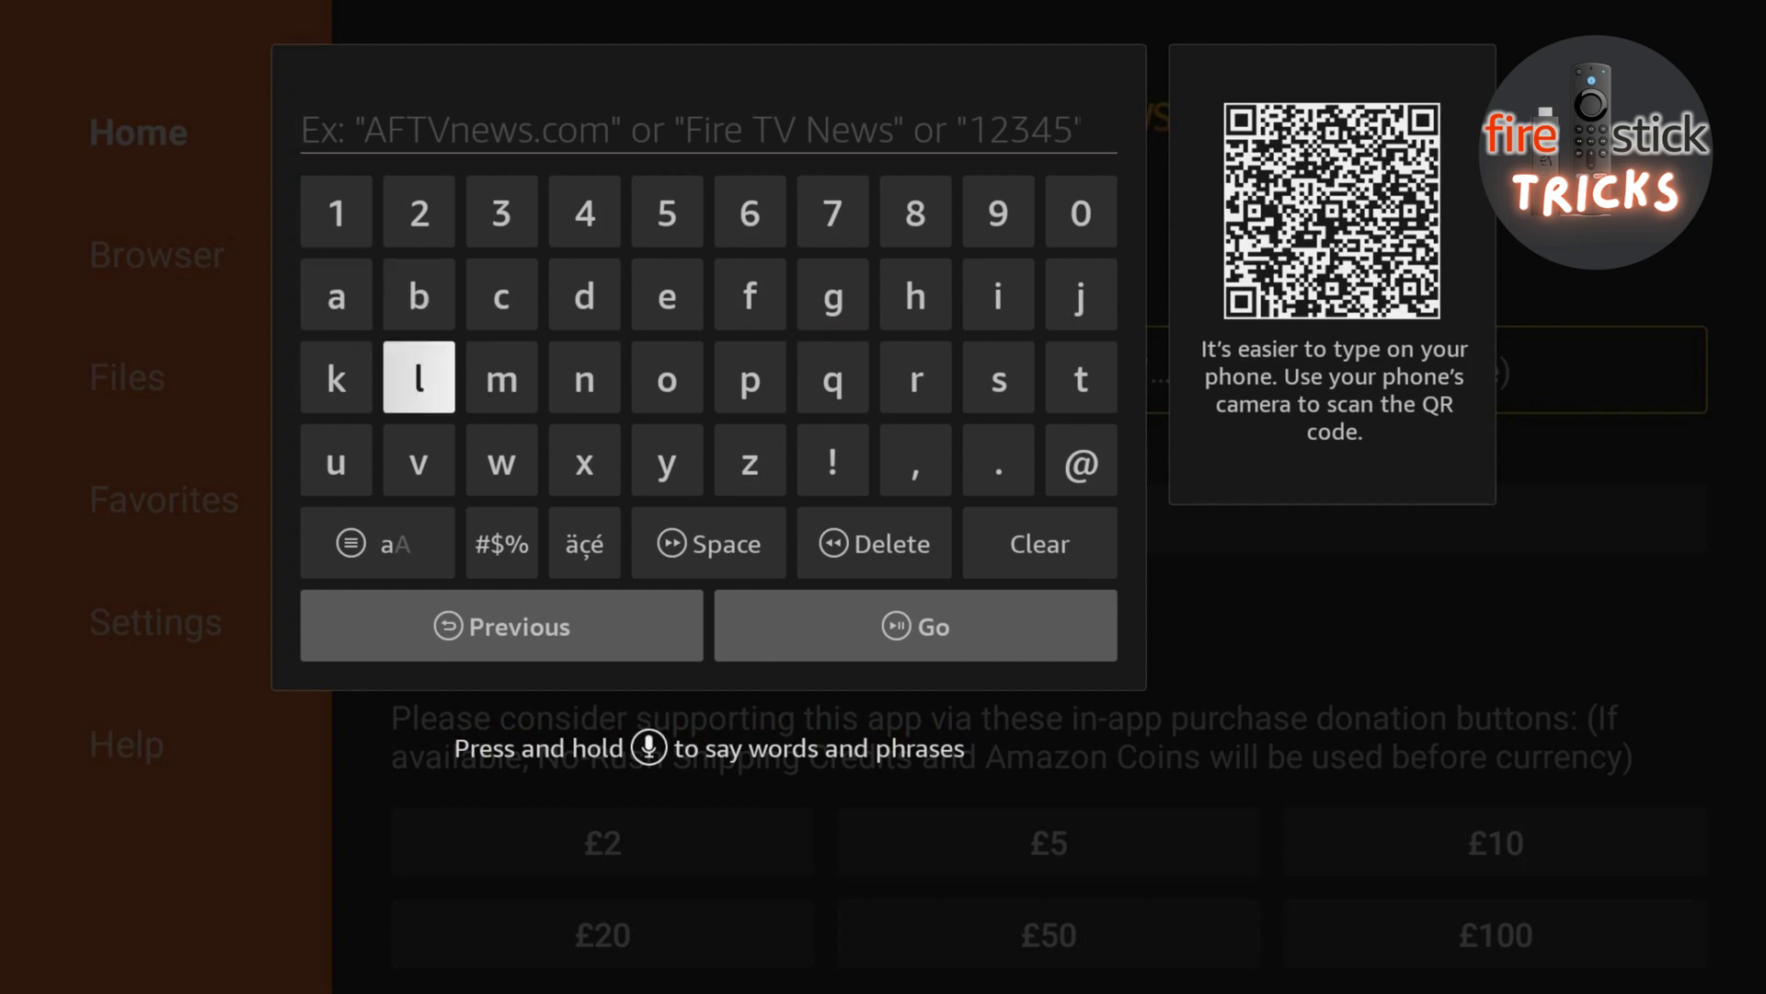
{"action": "key", "text": "Left"}
{"action": "key", "text": "Return"}
{"action": "key", "text": "Right"}
{"action": "key", "text": "Right"}
{"action": "key", "text": "Right"}
{"action": "key", "text": "Right"}
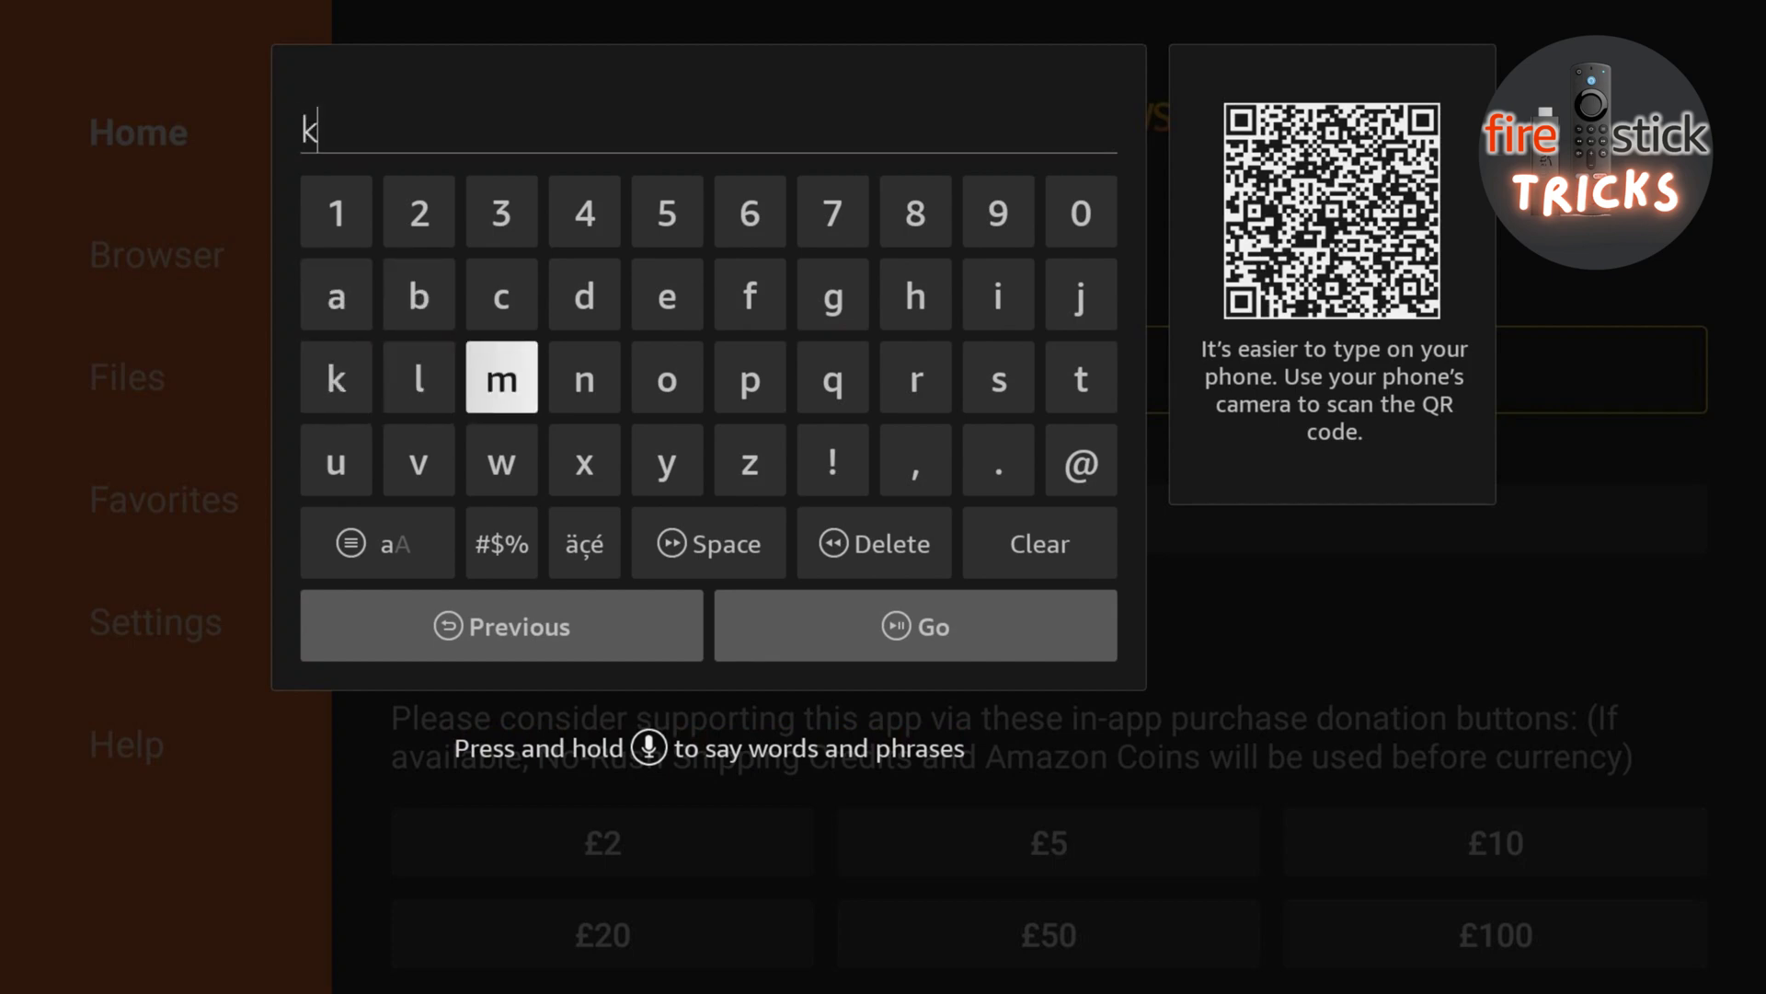
{"action": "key", "text": "Return"}
{"action": "key", "text": "Up"}
{"action": "key", "text": "Left"}
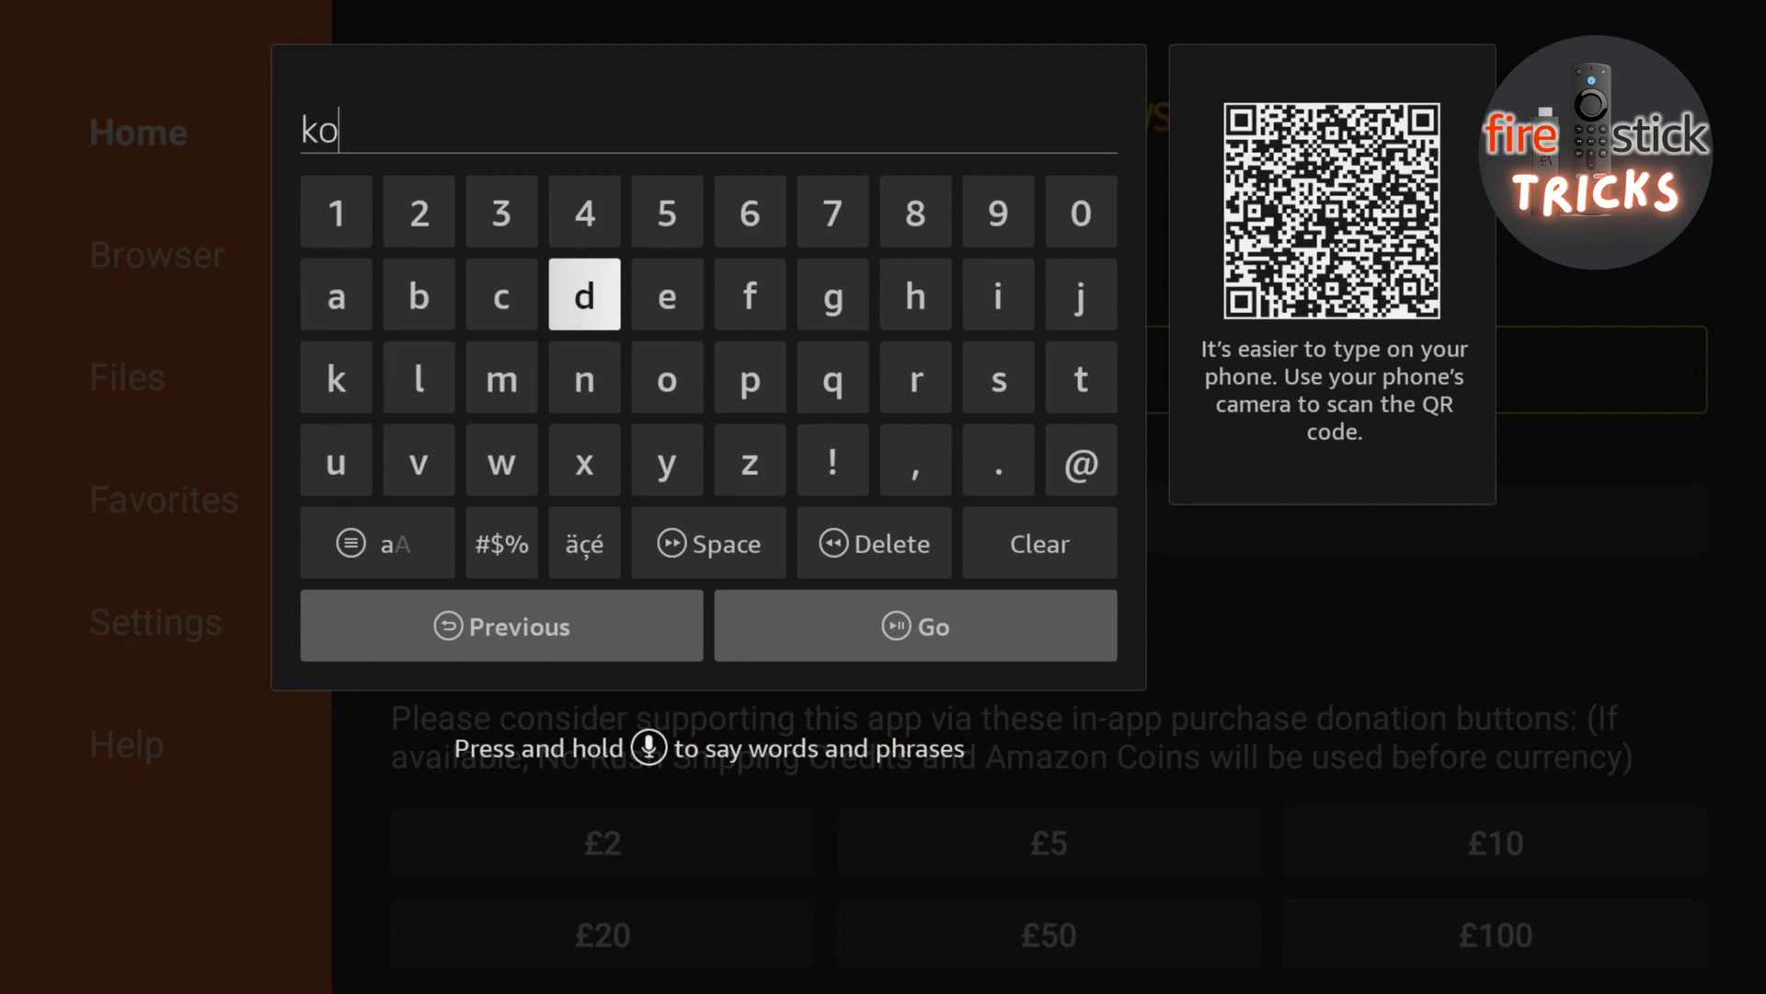
{"action": "key", "text": "Return"}
{"action": "key", "text": "Right"}
{"action": "key", "text": "Right"}
{"action": "key", "text": "Right"}
{"action": "key", "text": "Right"}
{"action": "key", "text": "Right"}
{"action": "key", "text": "Return"}
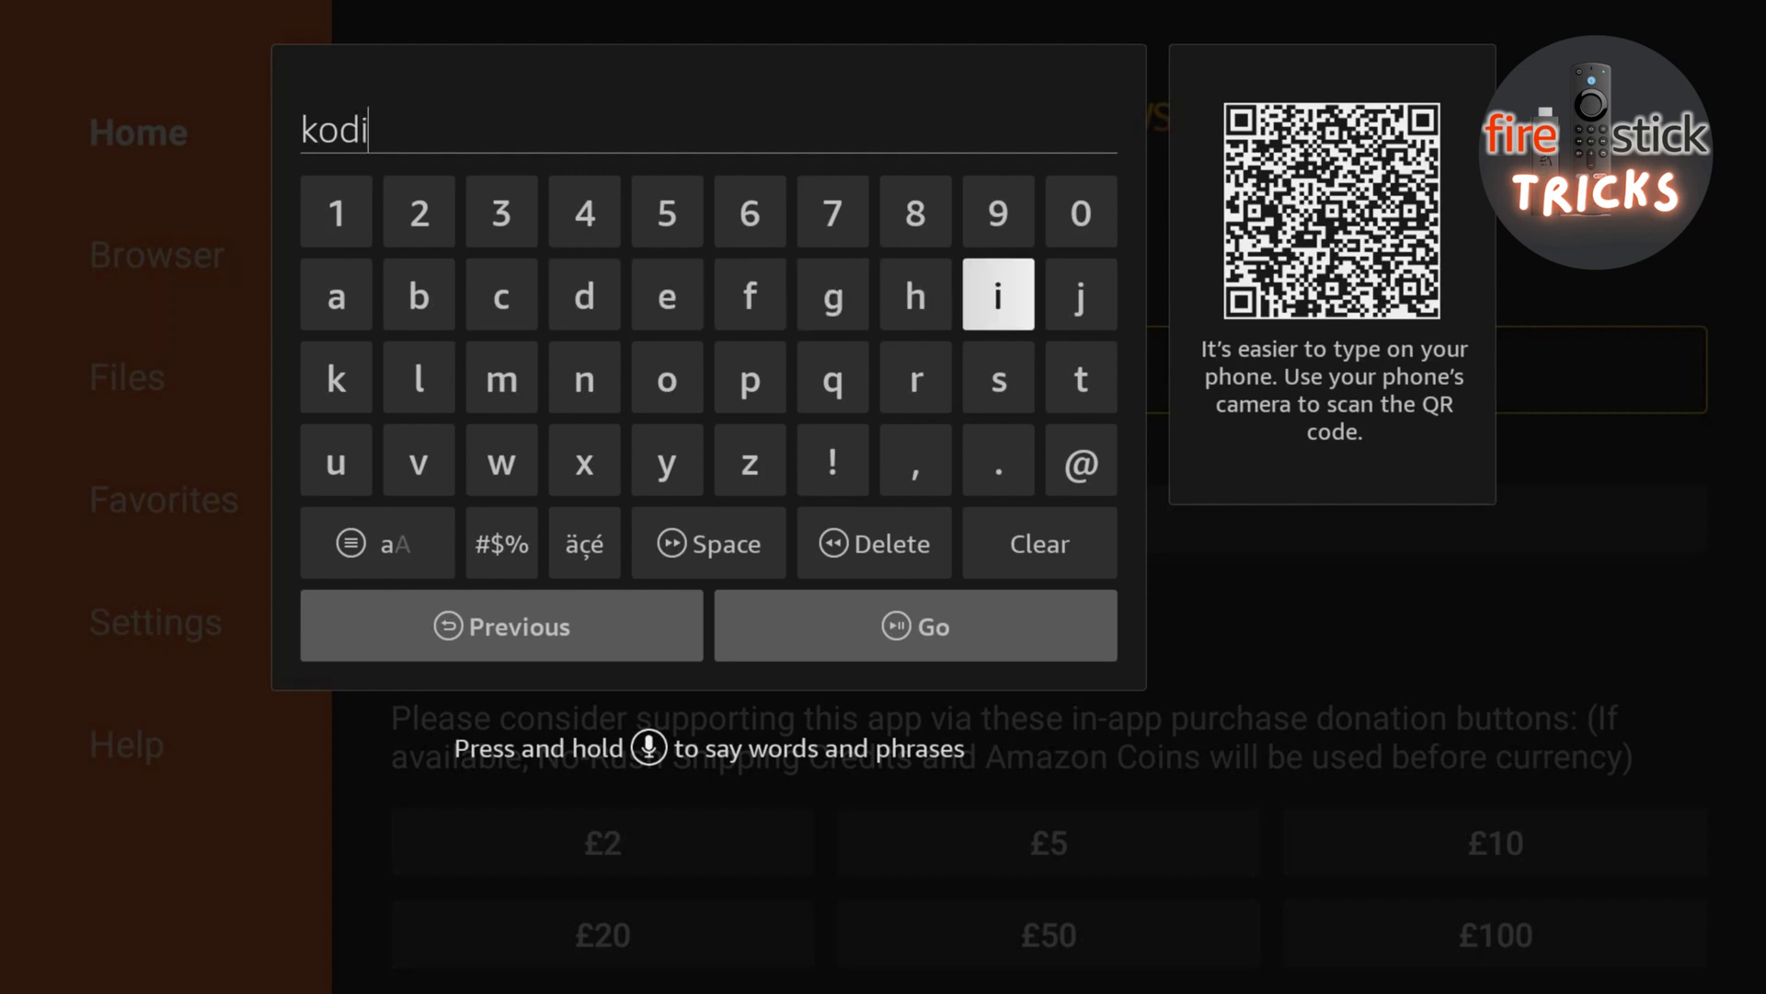
{"action": "key", "text": "Down"}
{"action": "key", "text": "Down"}
{"action": "key", "text": "Return"}
{"action": "key", "text": "Up"}
{"action": "key", "text": "Right"}
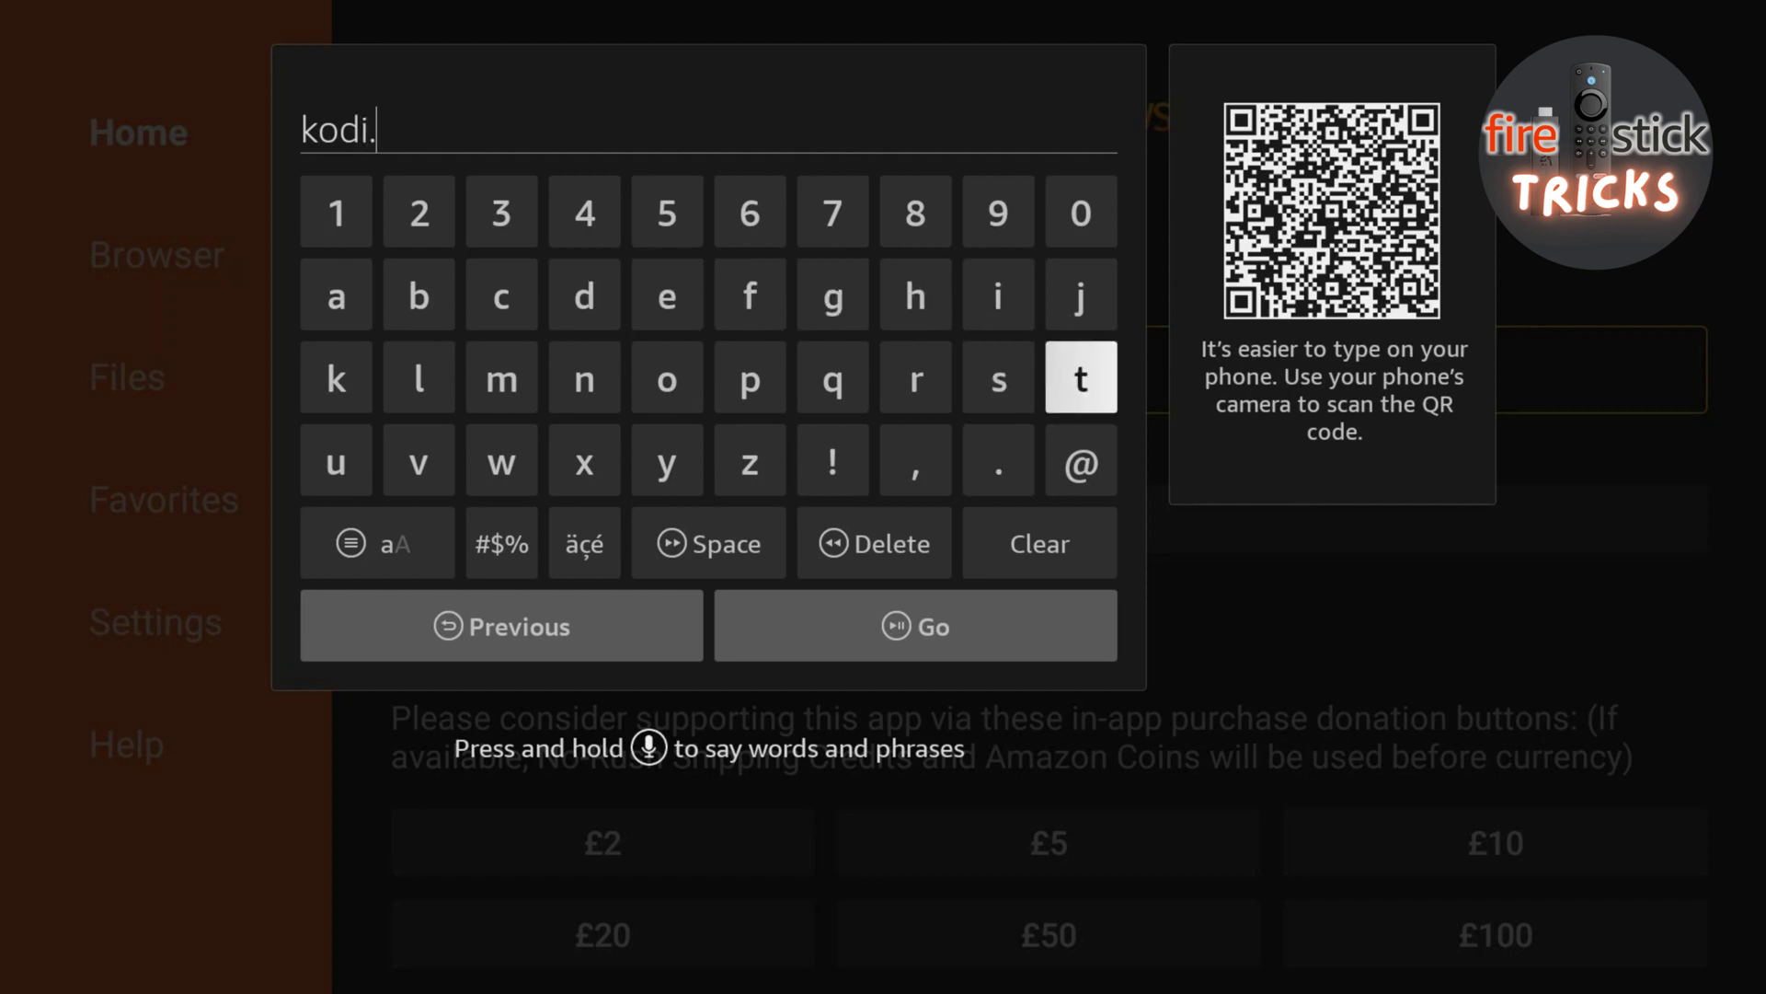
{"action": "key", "text": "Return"}
{"action": "key", "text": "Left"}
{"action": "key", "text": "Left"}
{"action": "key", "text": "Left"}
{"action": "key", "text": "Left"}
{"action": "key", "text": "Left"}
{"action": "key", "text": "Left"}
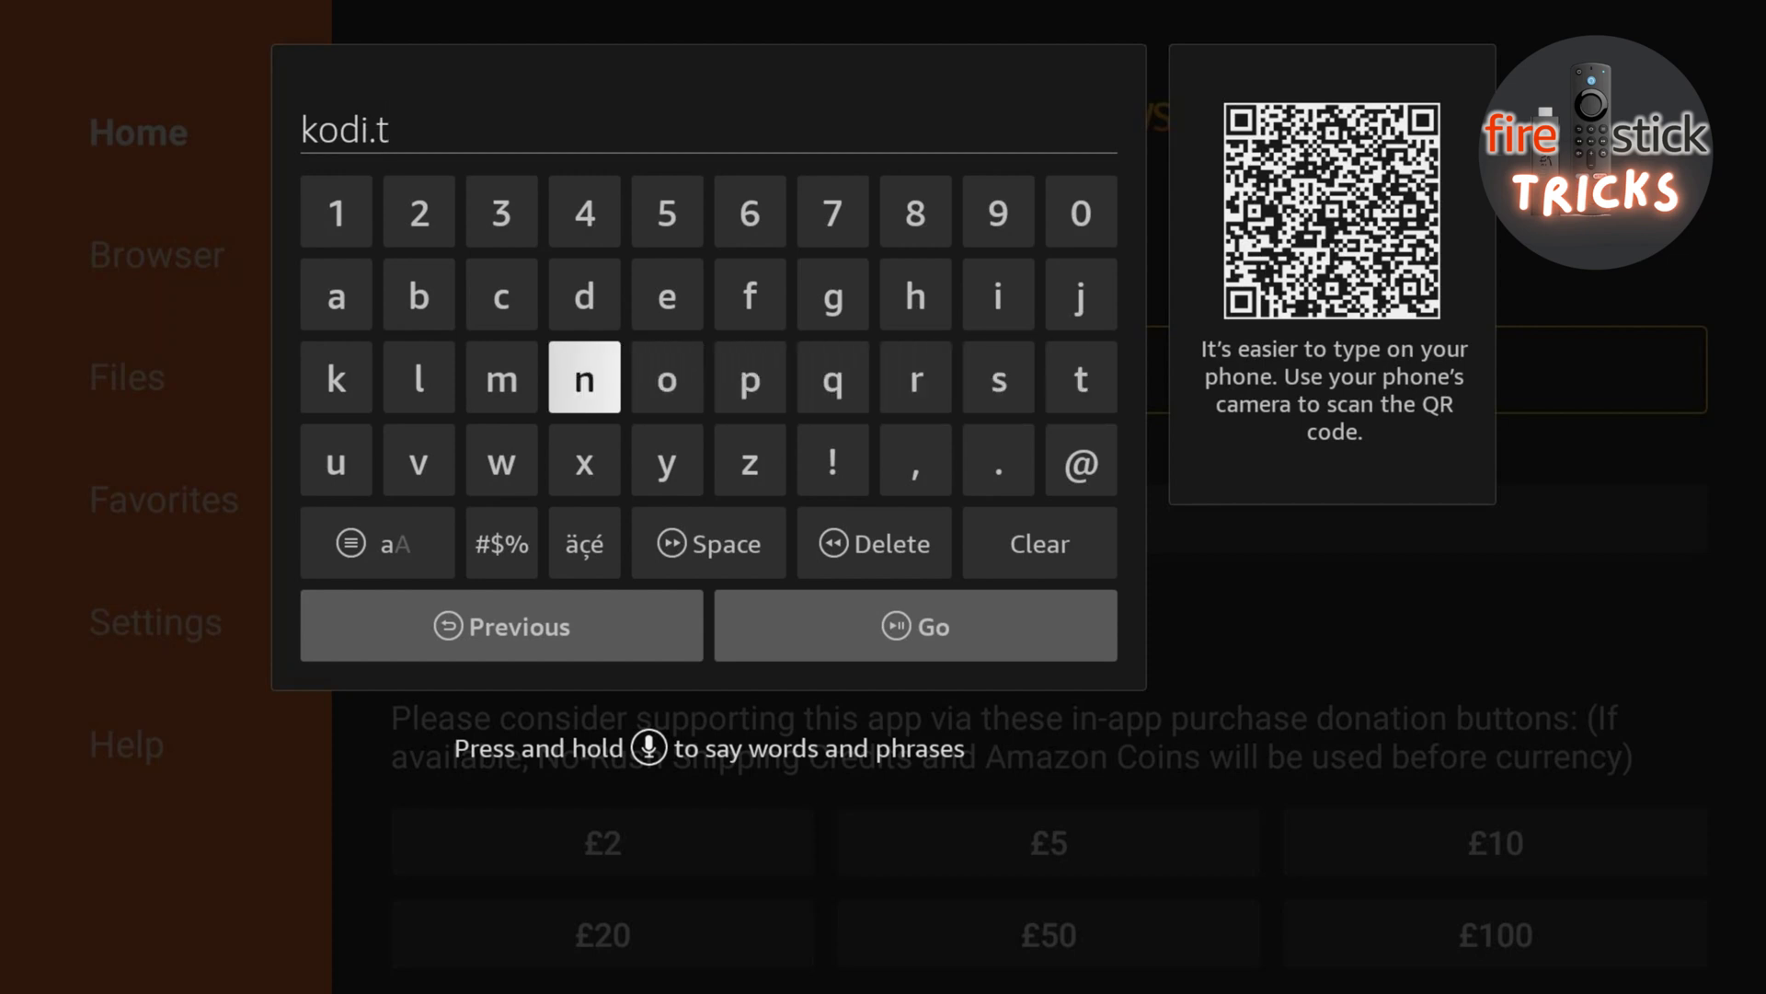
{"action": "key", "text": "Left"}
{"action": "key", "text": "Left"}
{"action": "key", "text": "Down"}
{"action": "key", "text": "Return"}
{"action": "key", "text": "Down"}
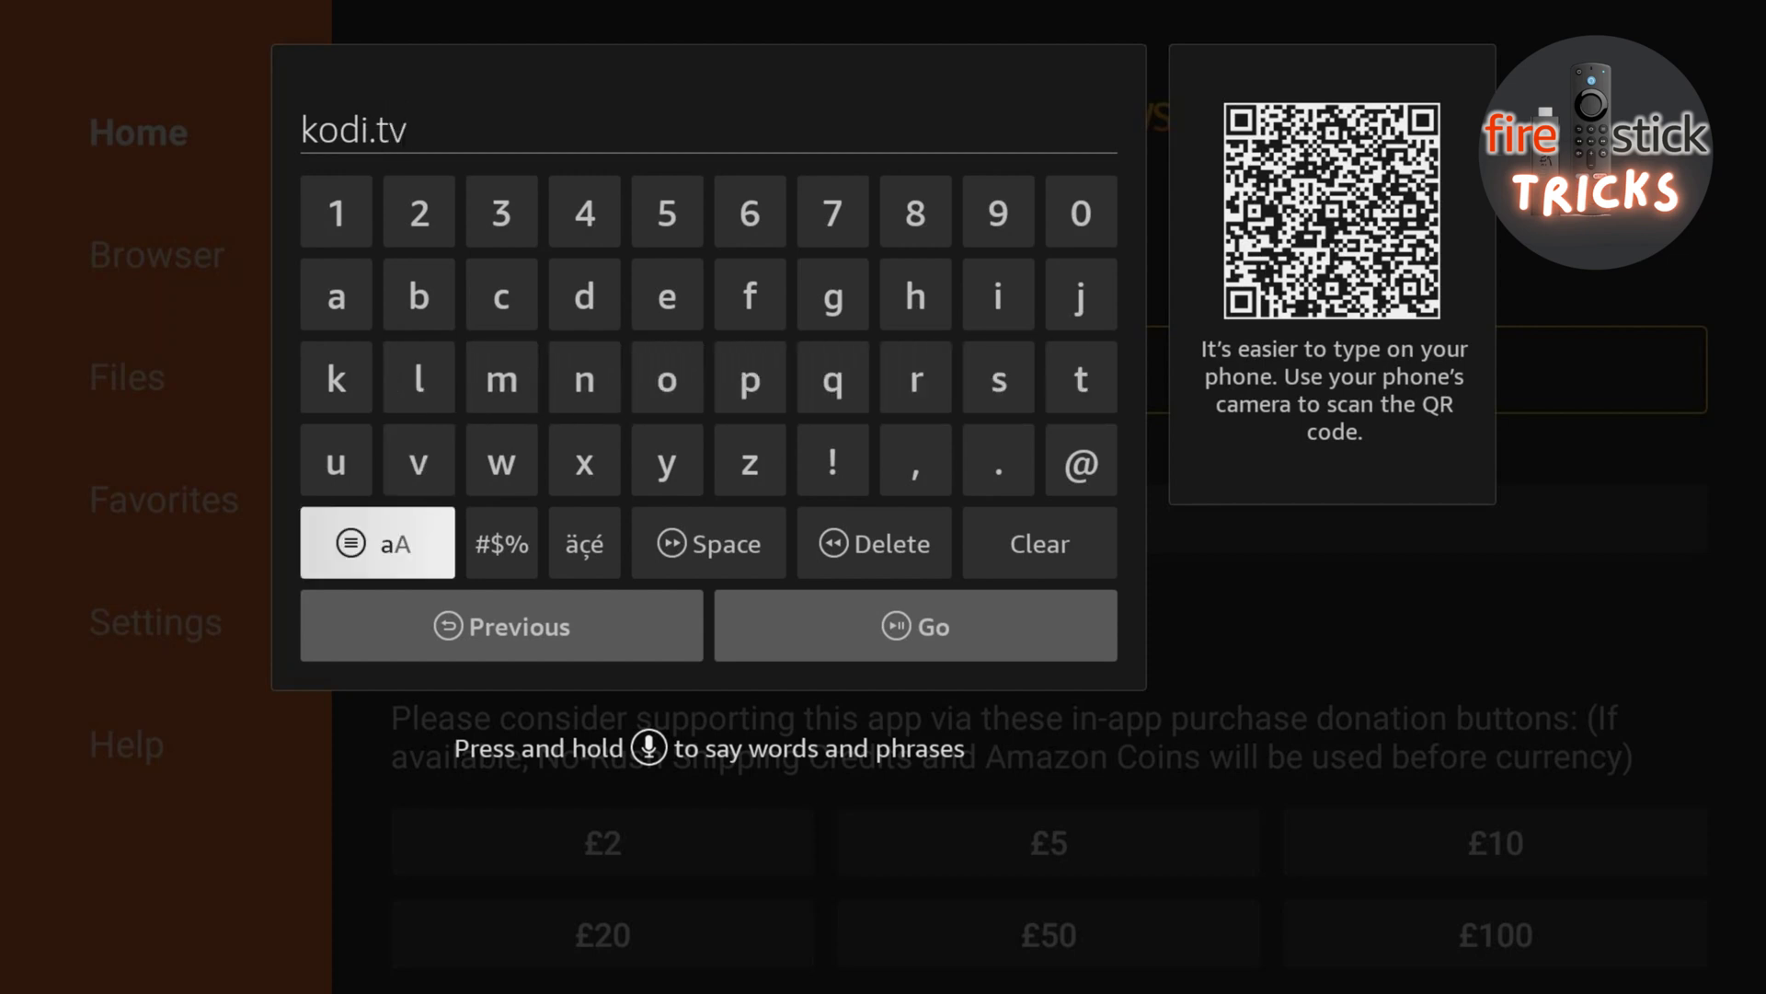
{"action": "key", "text": "Down"}
{"action": "key", "text": "Right"}
{"action": "key", "text": "Return"}
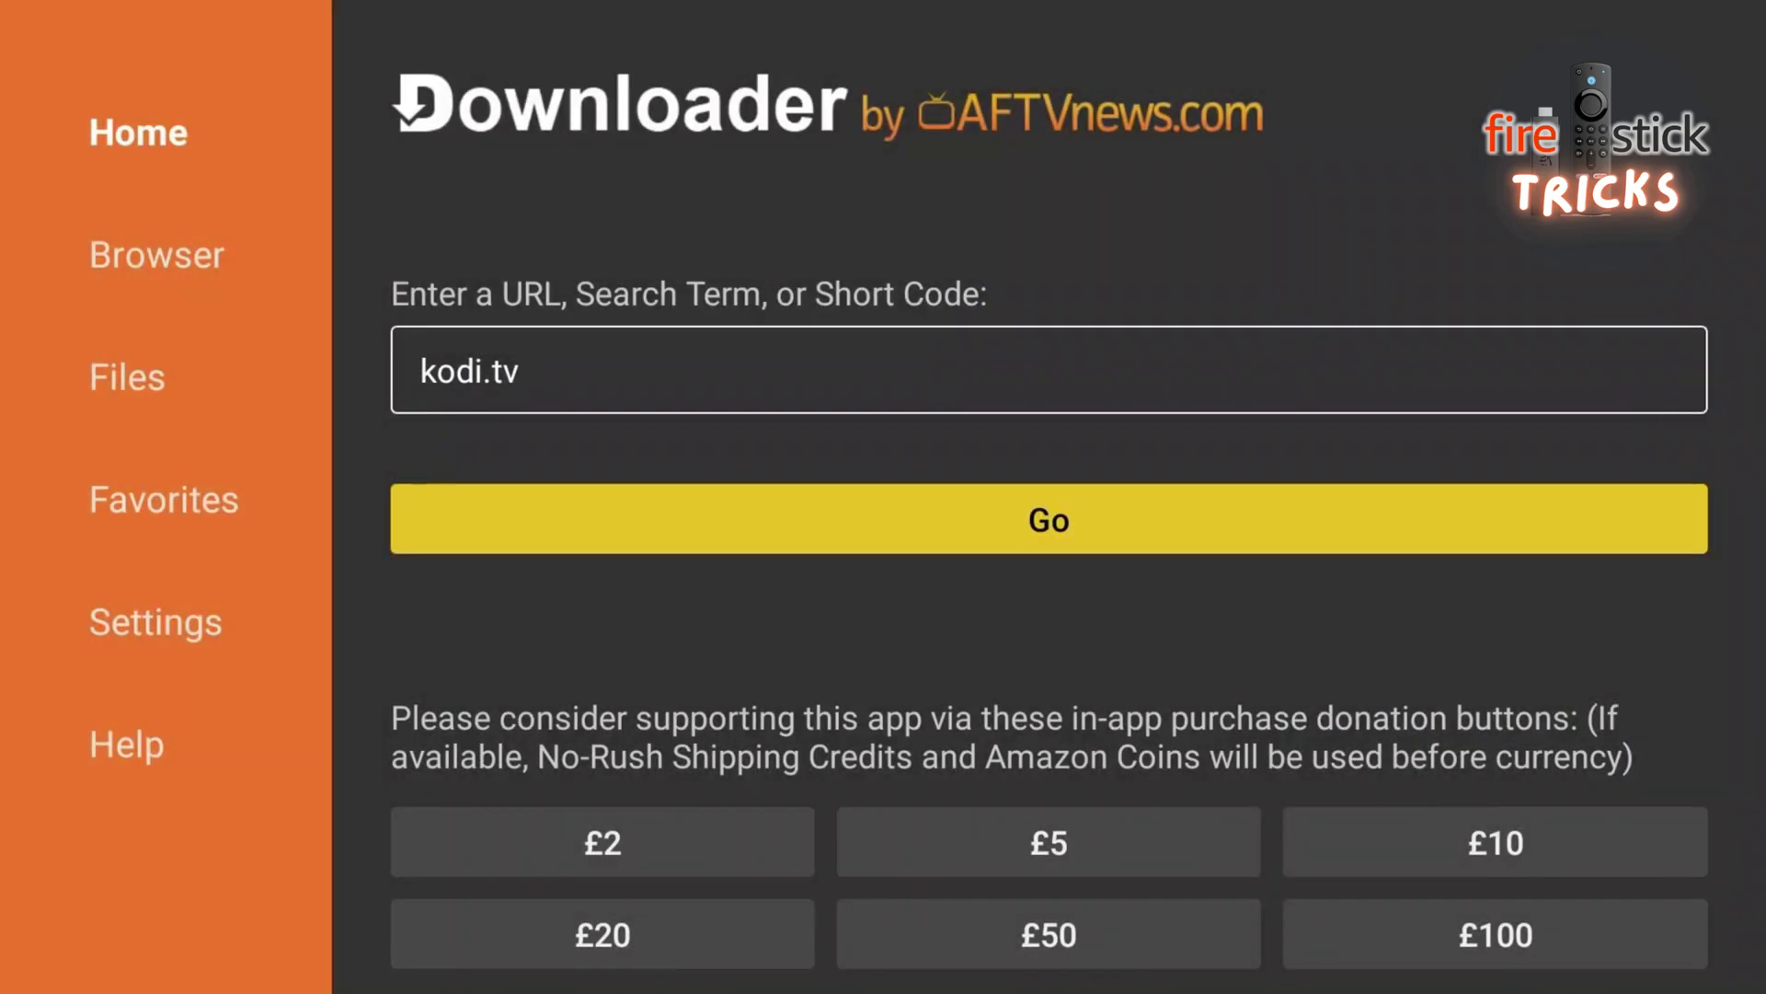
{"action": "key", "text": "Return"}
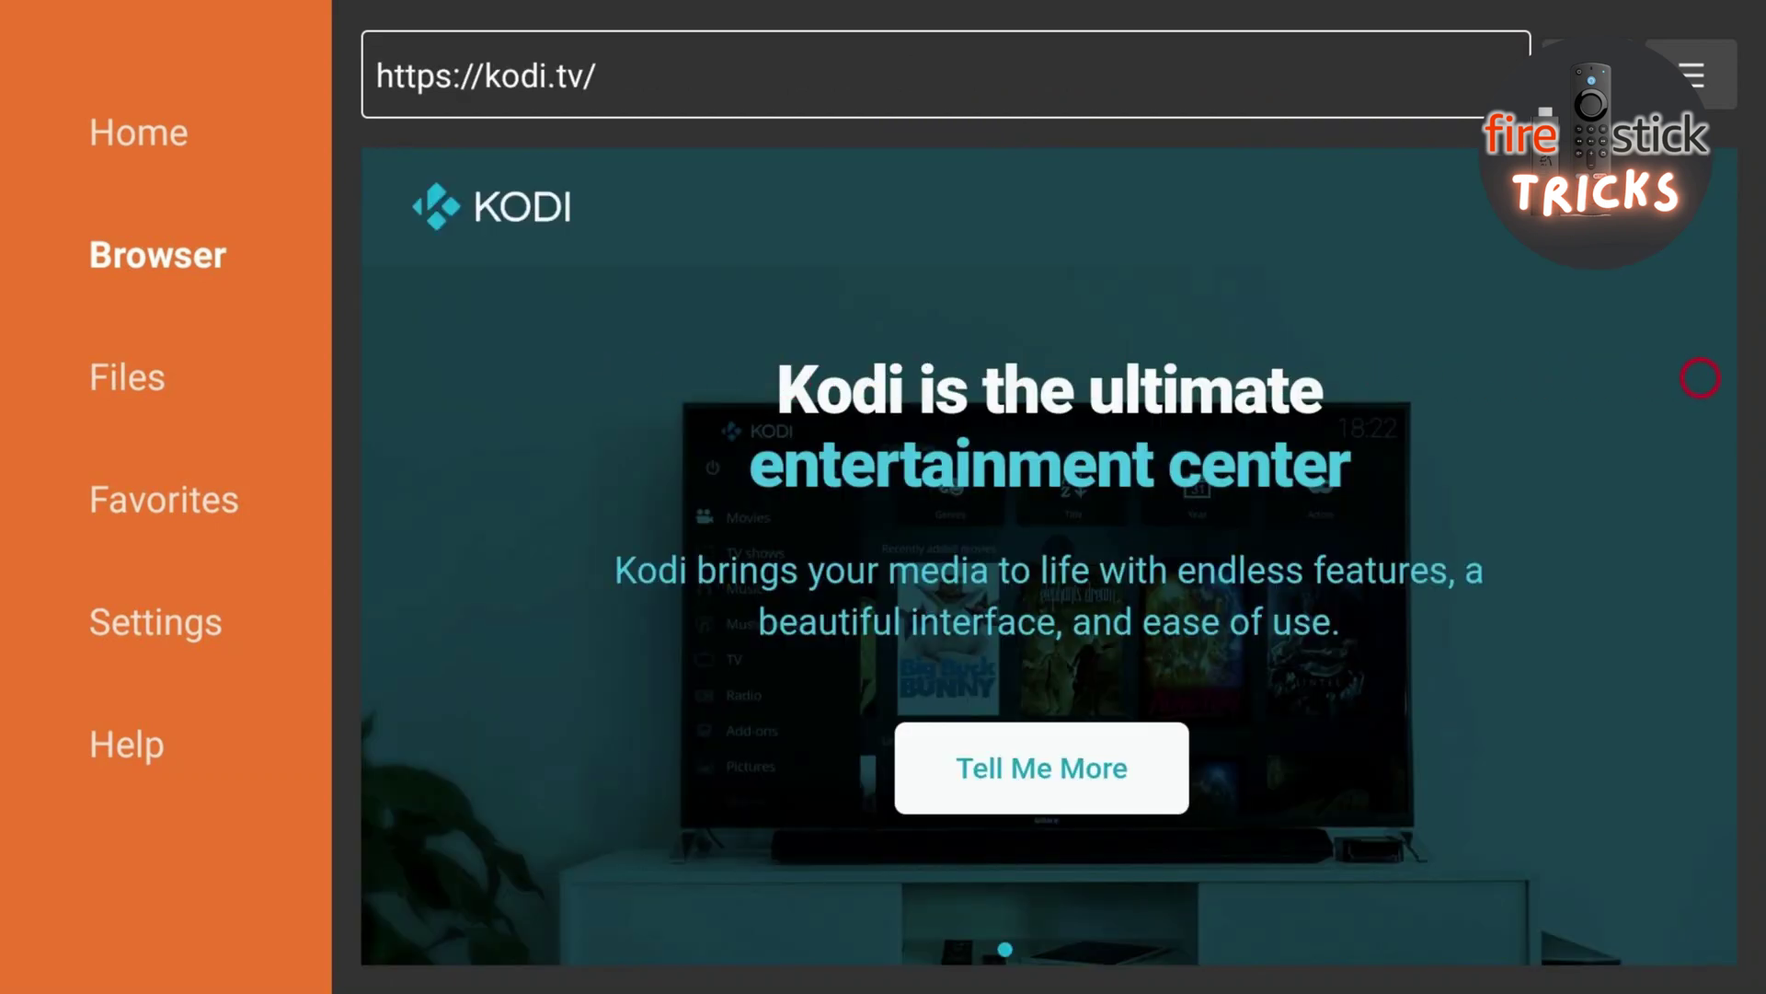
- Go through the Kodi site's menu to the Download page and choose Android
{"action": "left_click", "coordinate": [1704, 187]}
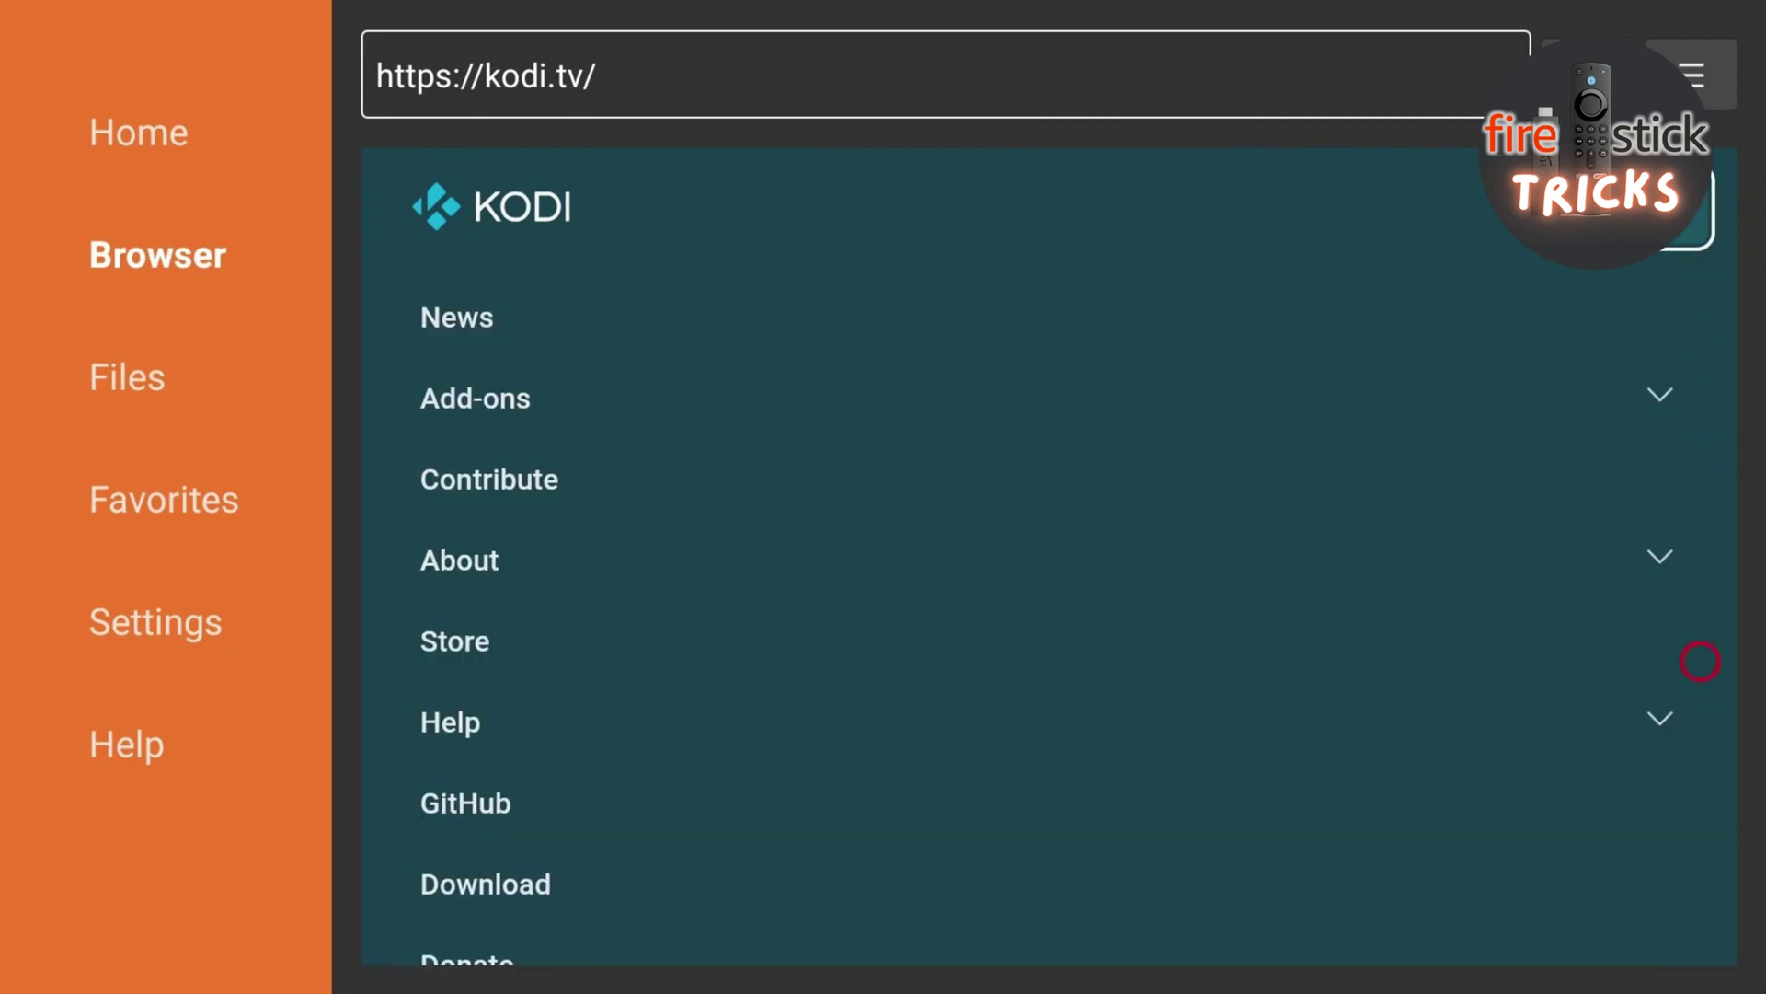
{"action": "scroll", "coordinate": [1700, 875], "scroll_direction": "down", "scroll_amount": 2}
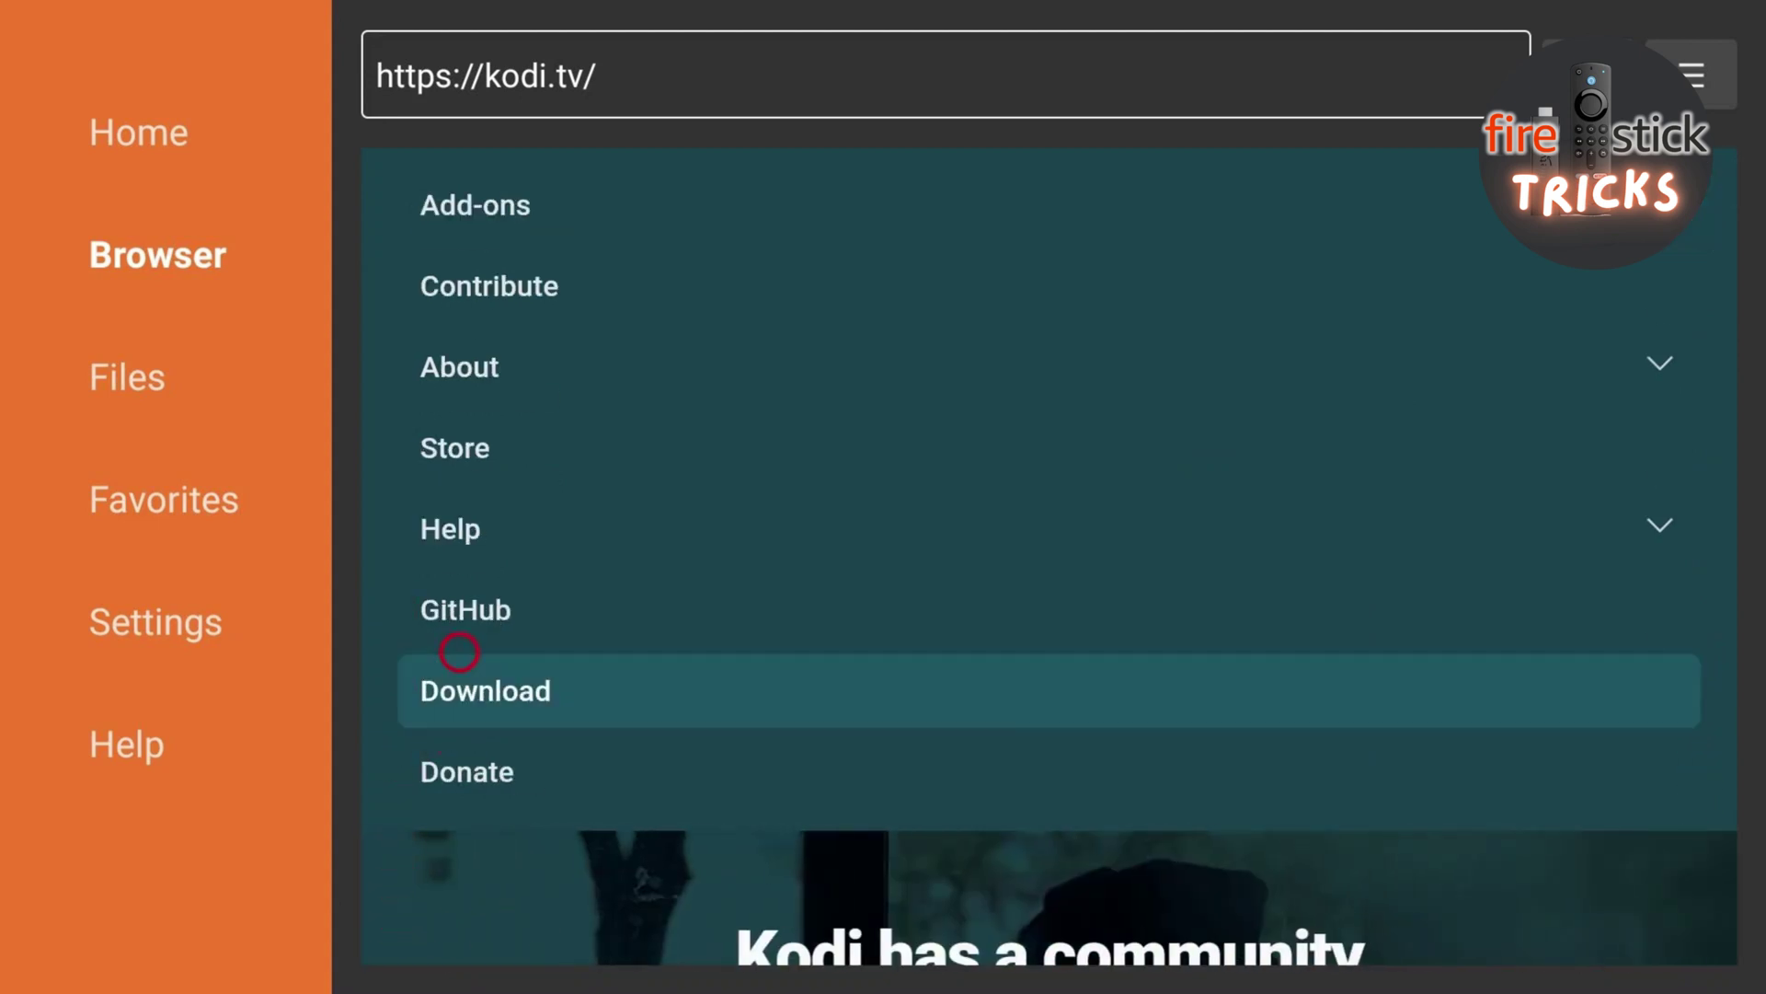
{"action": "left_click", "coordinate": [460, 655]}
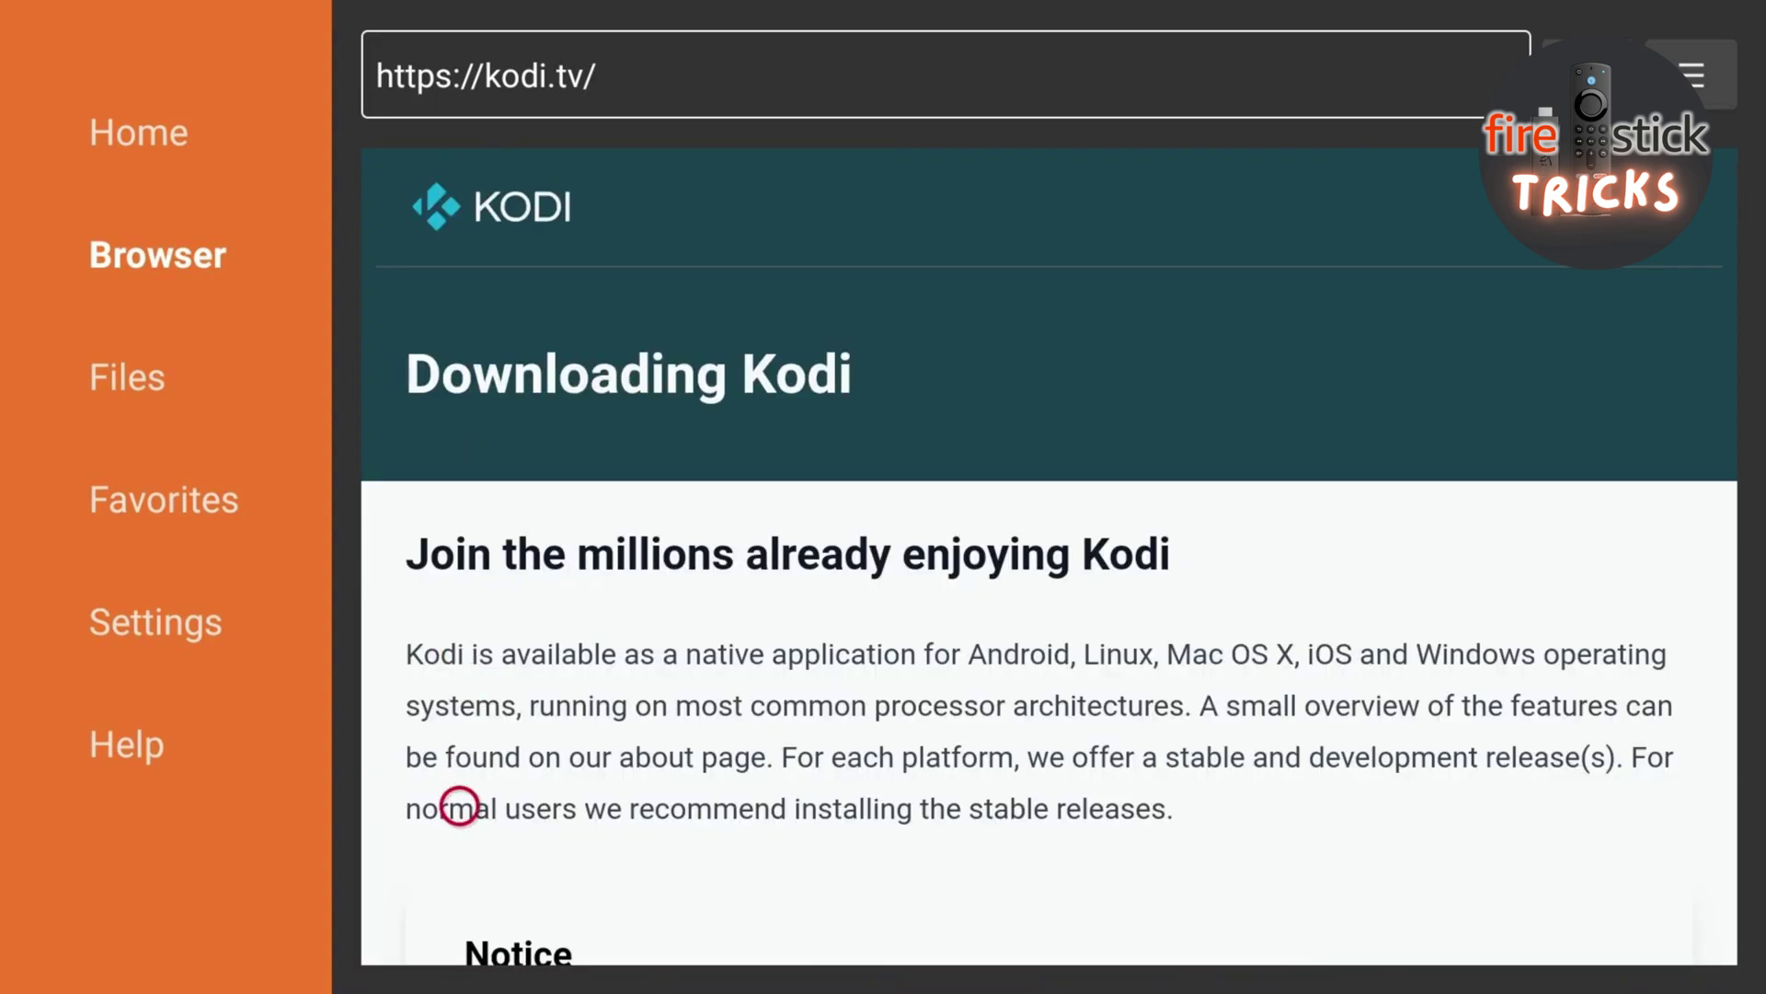
{"action": "scroll", "coordinate": [459, 928], "scroll_direction": "down", "scroll_amount": 15}
{"action": "scroll", "coordinate": [459, 927], "scroll_direction": "down", "scroll_amount": 5}
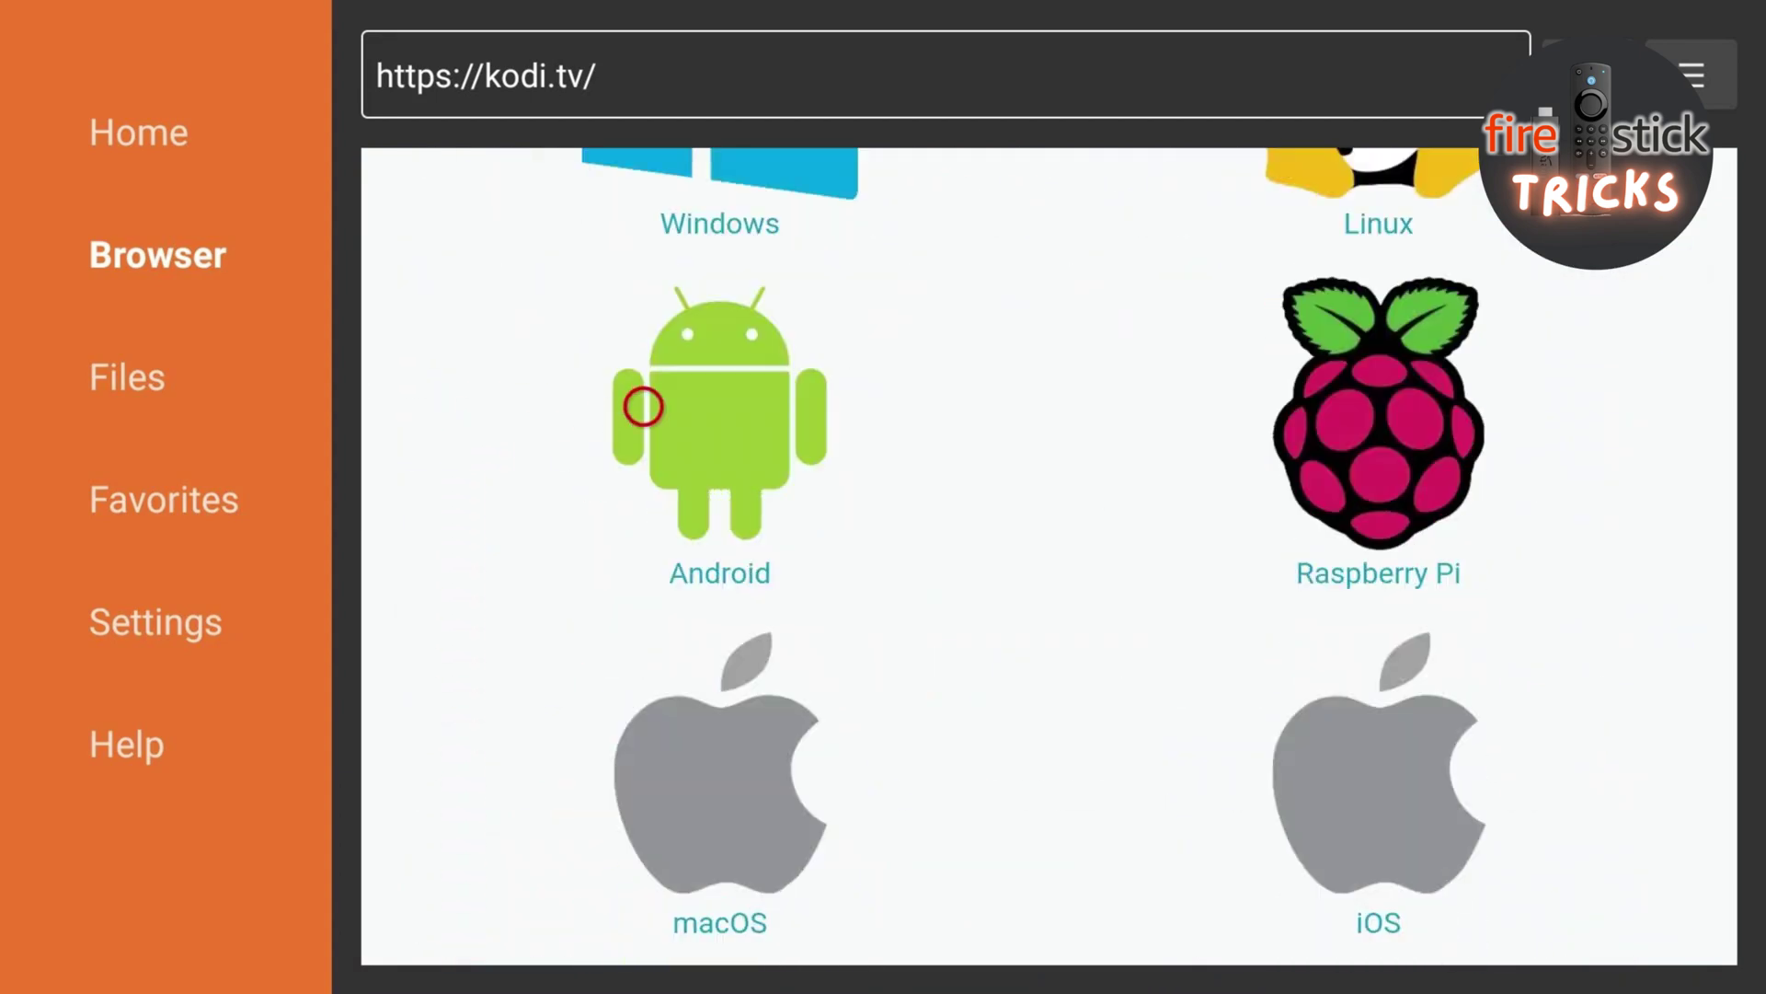
{"action": "left_click", "coordinate": [735, 407]}
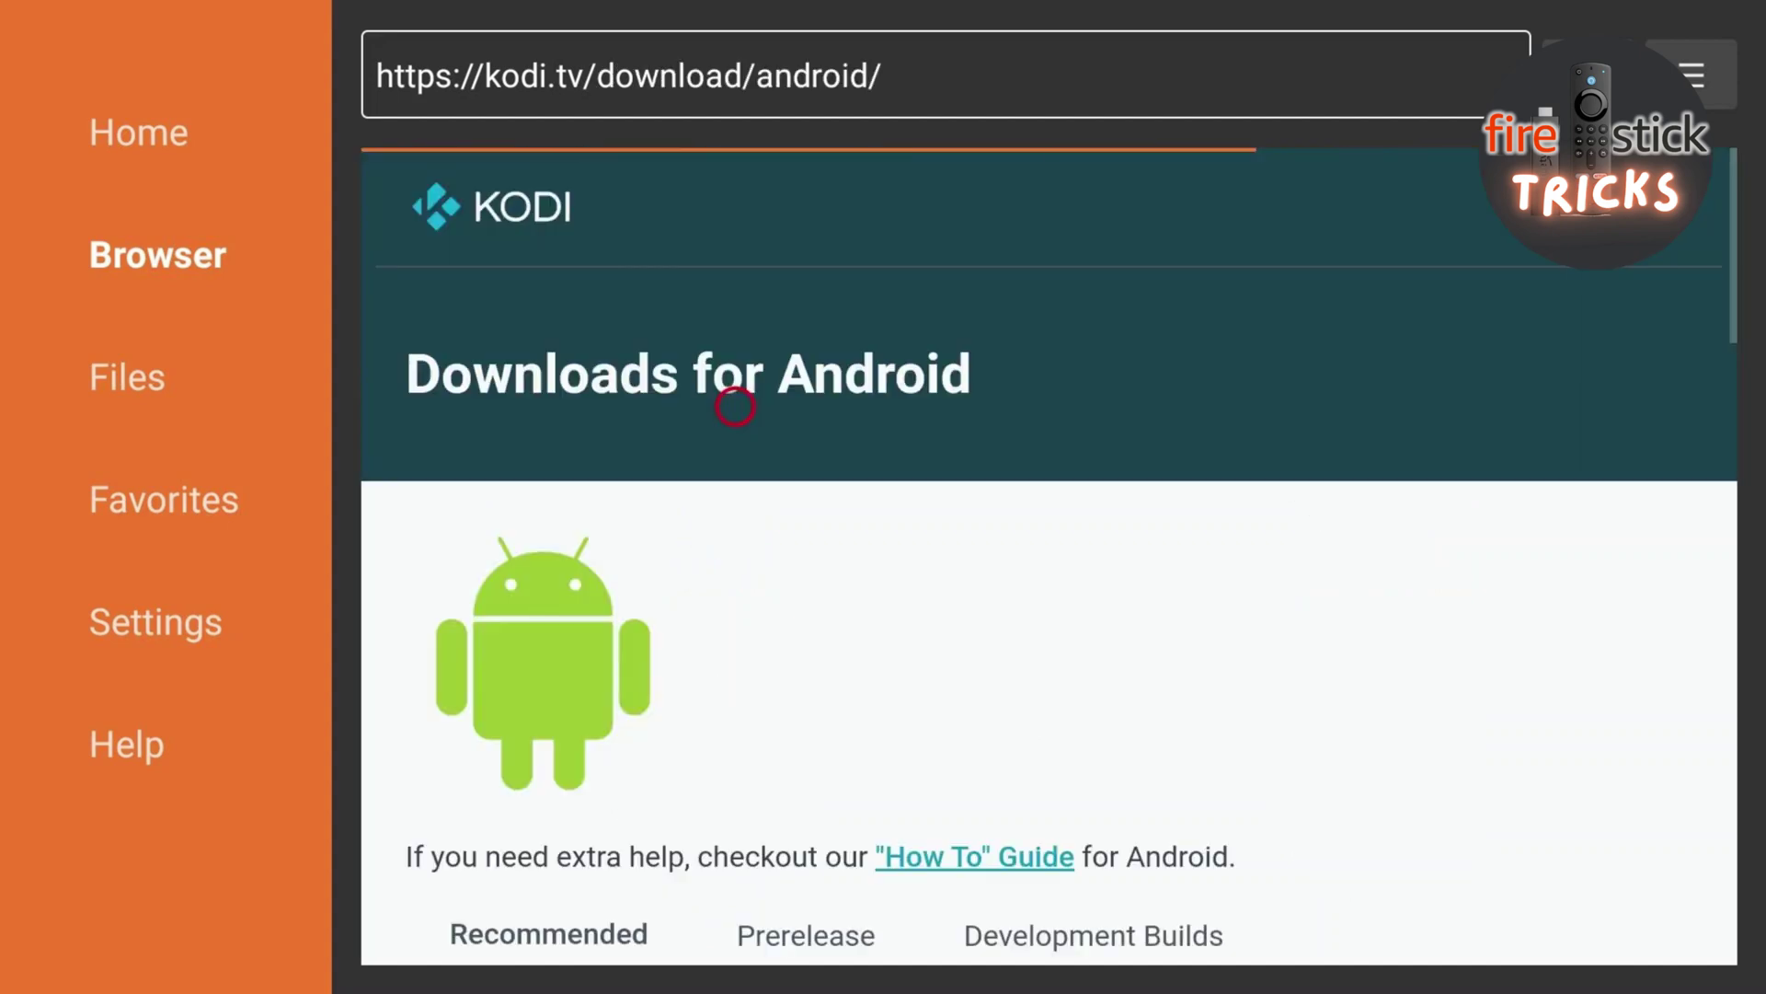
- Download the ARMV7A (32BIT) Kodi package for Android
{"action": "scroll", "coordinate": [735, 927], "scroll_direction": "down", "scroll_amount": 15}
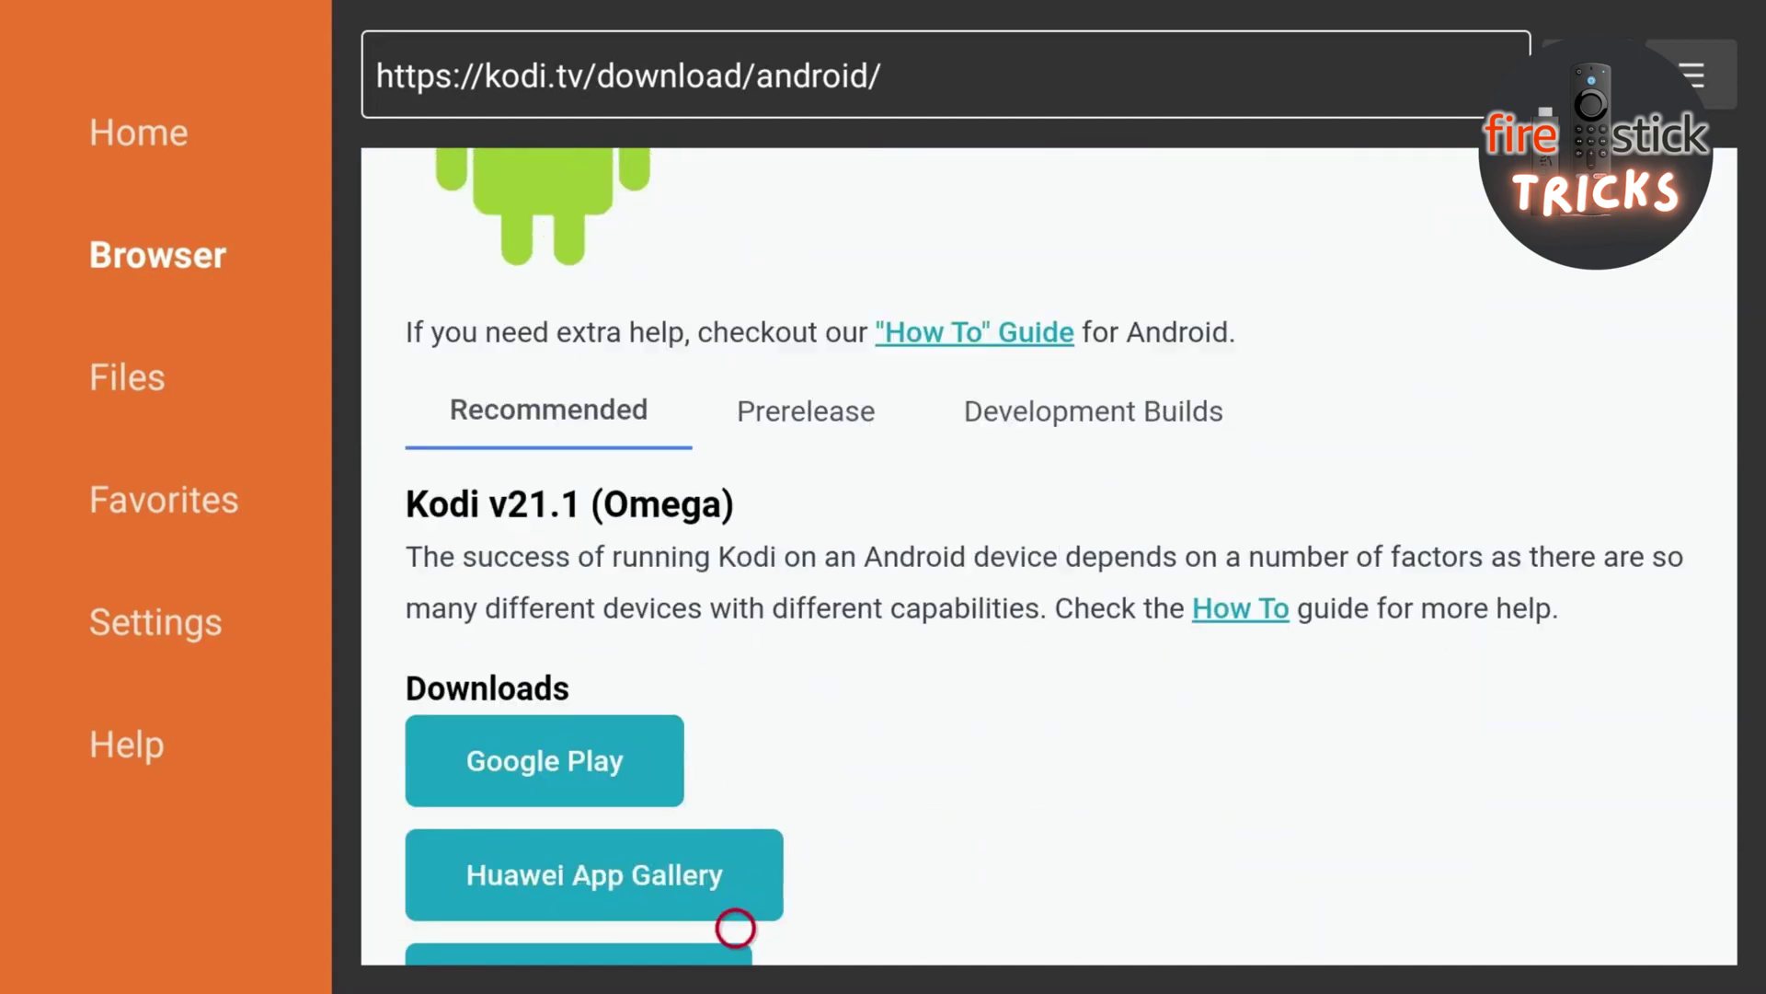
{"action": "scroll", "coordinate": [735, 185], "scroll_direction": "up", "scroll_amount": 5}
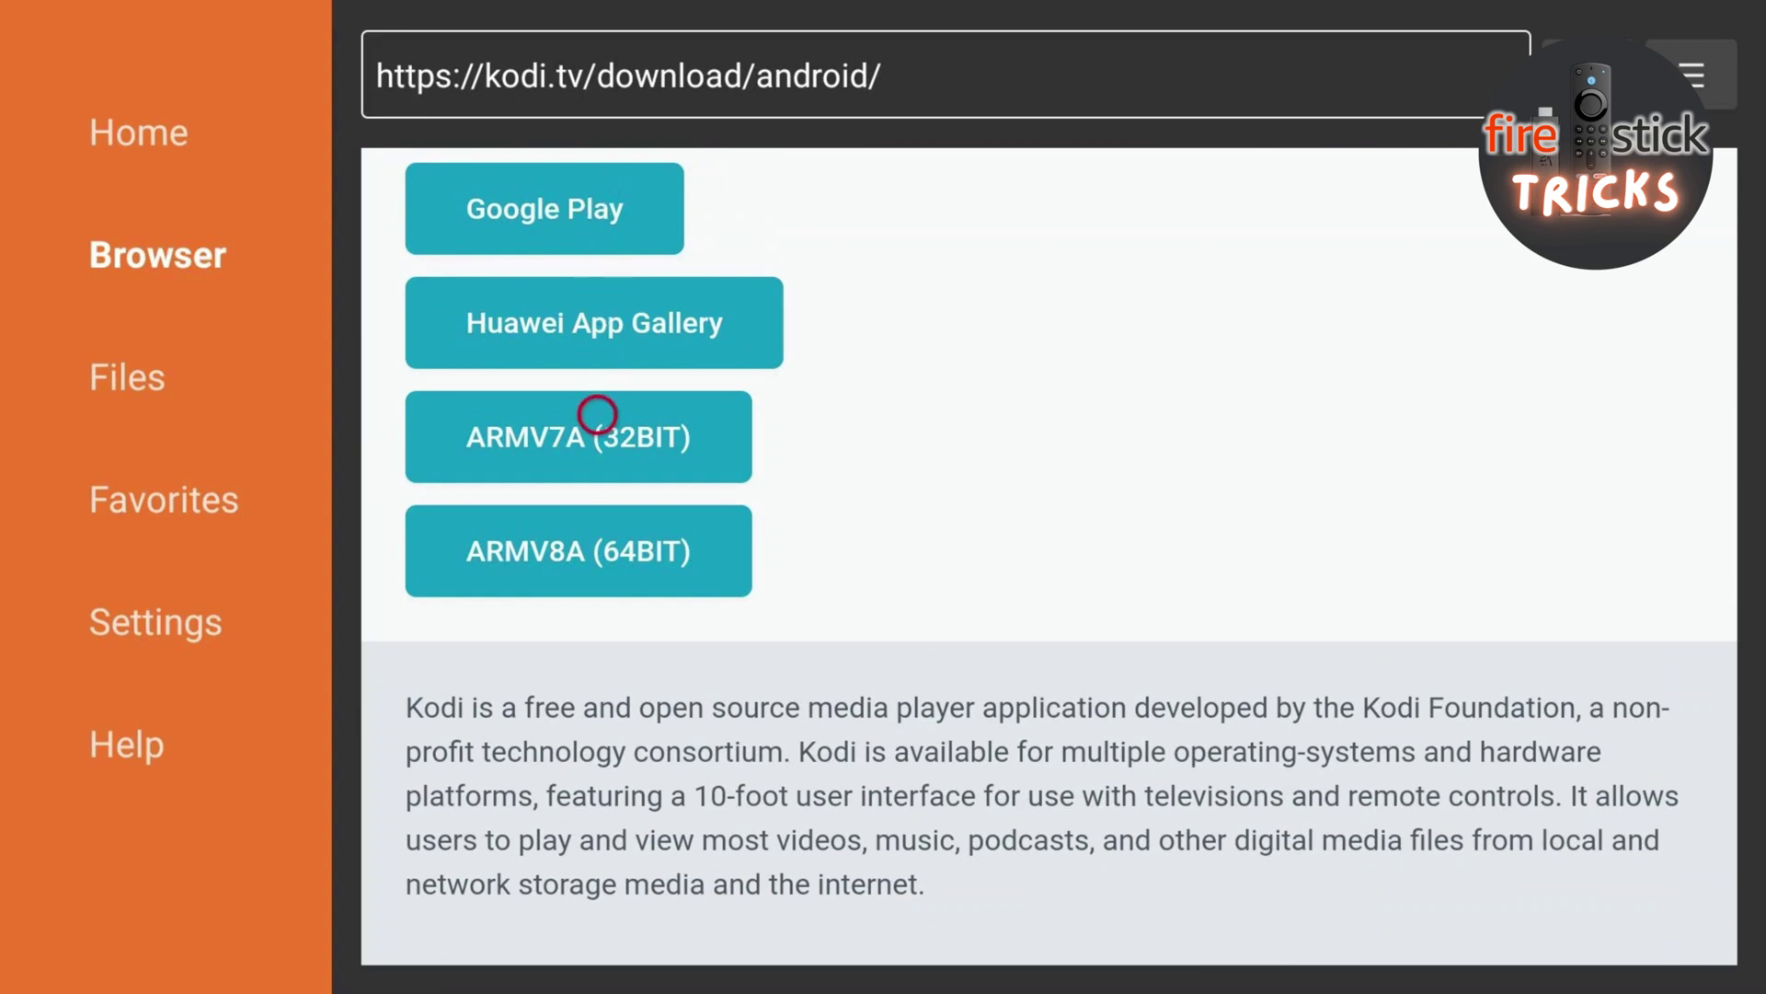
{"action": "left_click", "coordinate": [597, 415]}
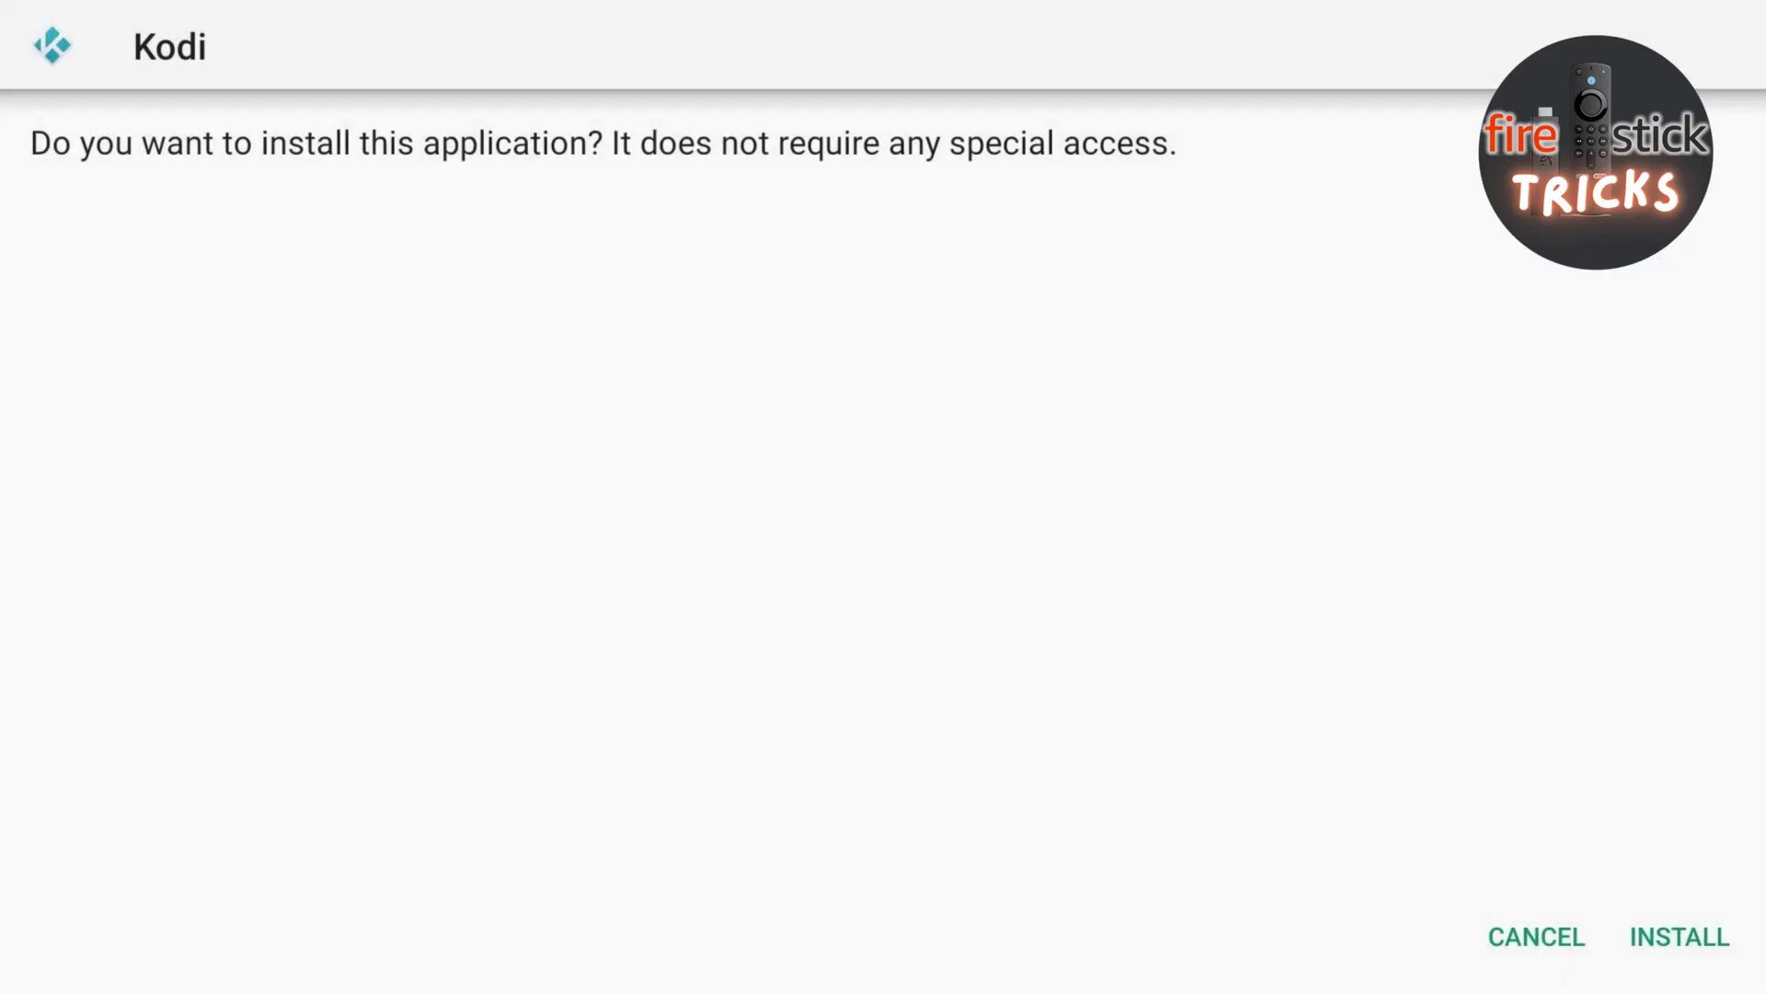
- Install the downloaded Kodi package and open it once installation finishes
{"action": "key", "text": "Down"}
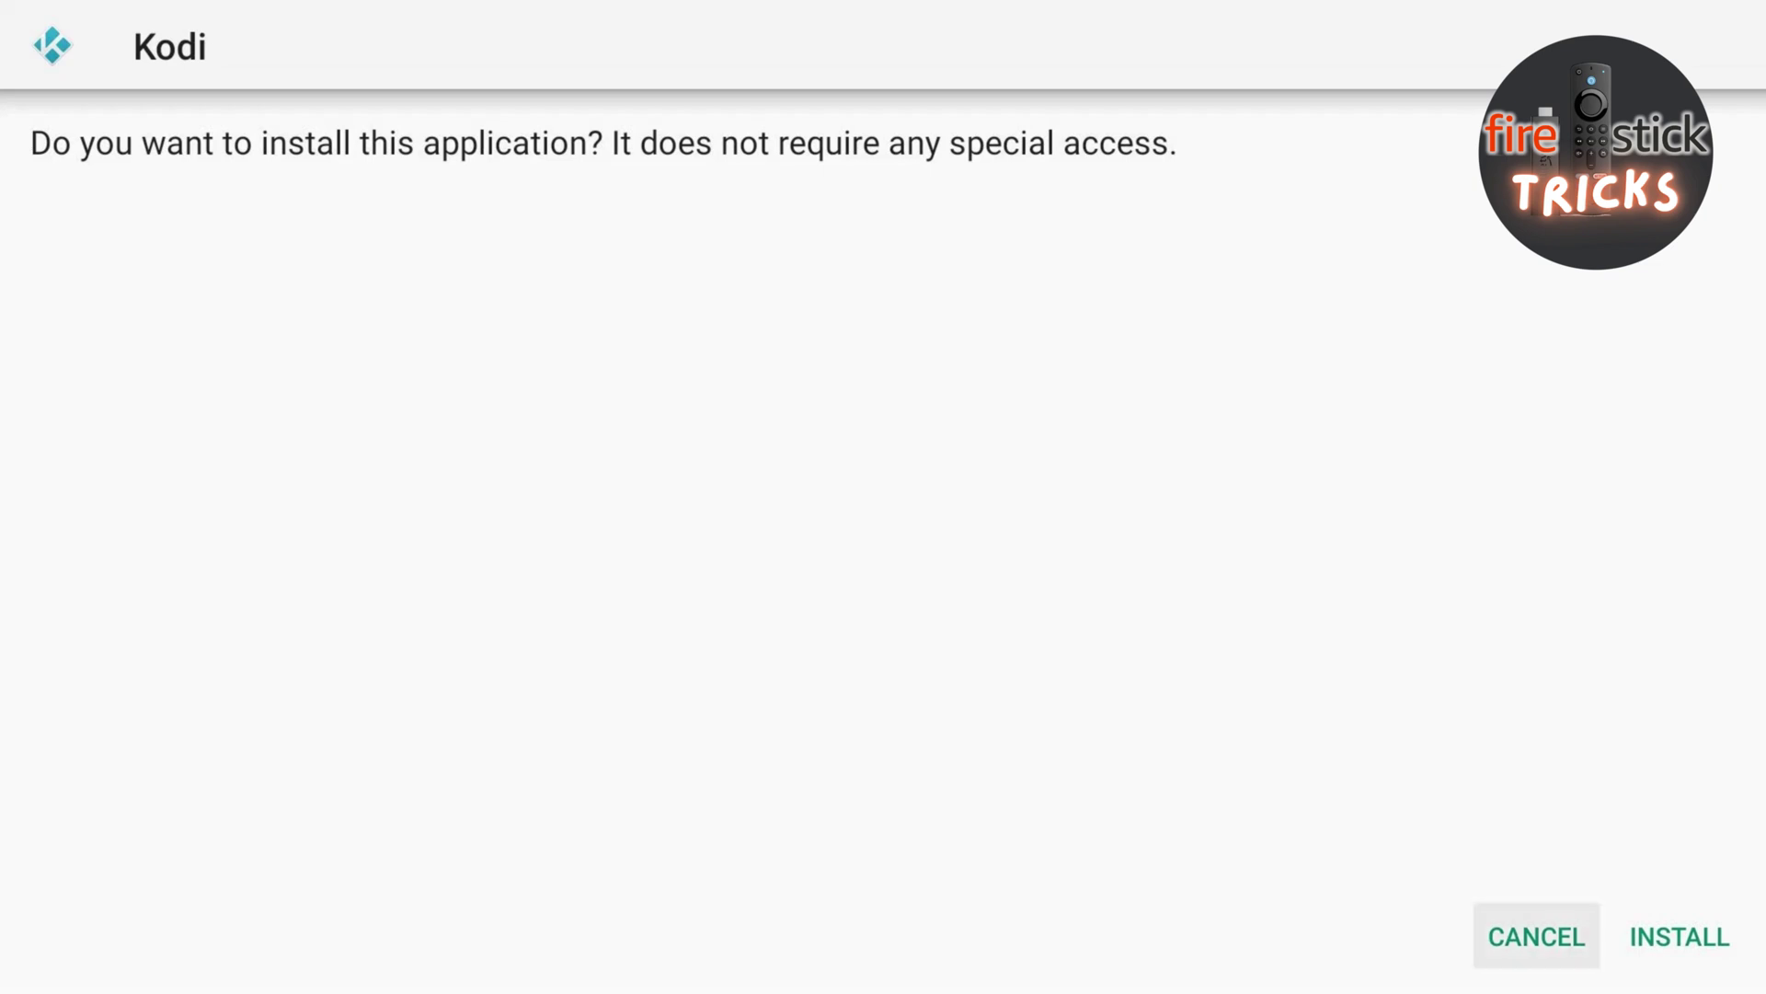
{"action": "key", "text": "Right"}
{"action": "key", "text": "Return"}
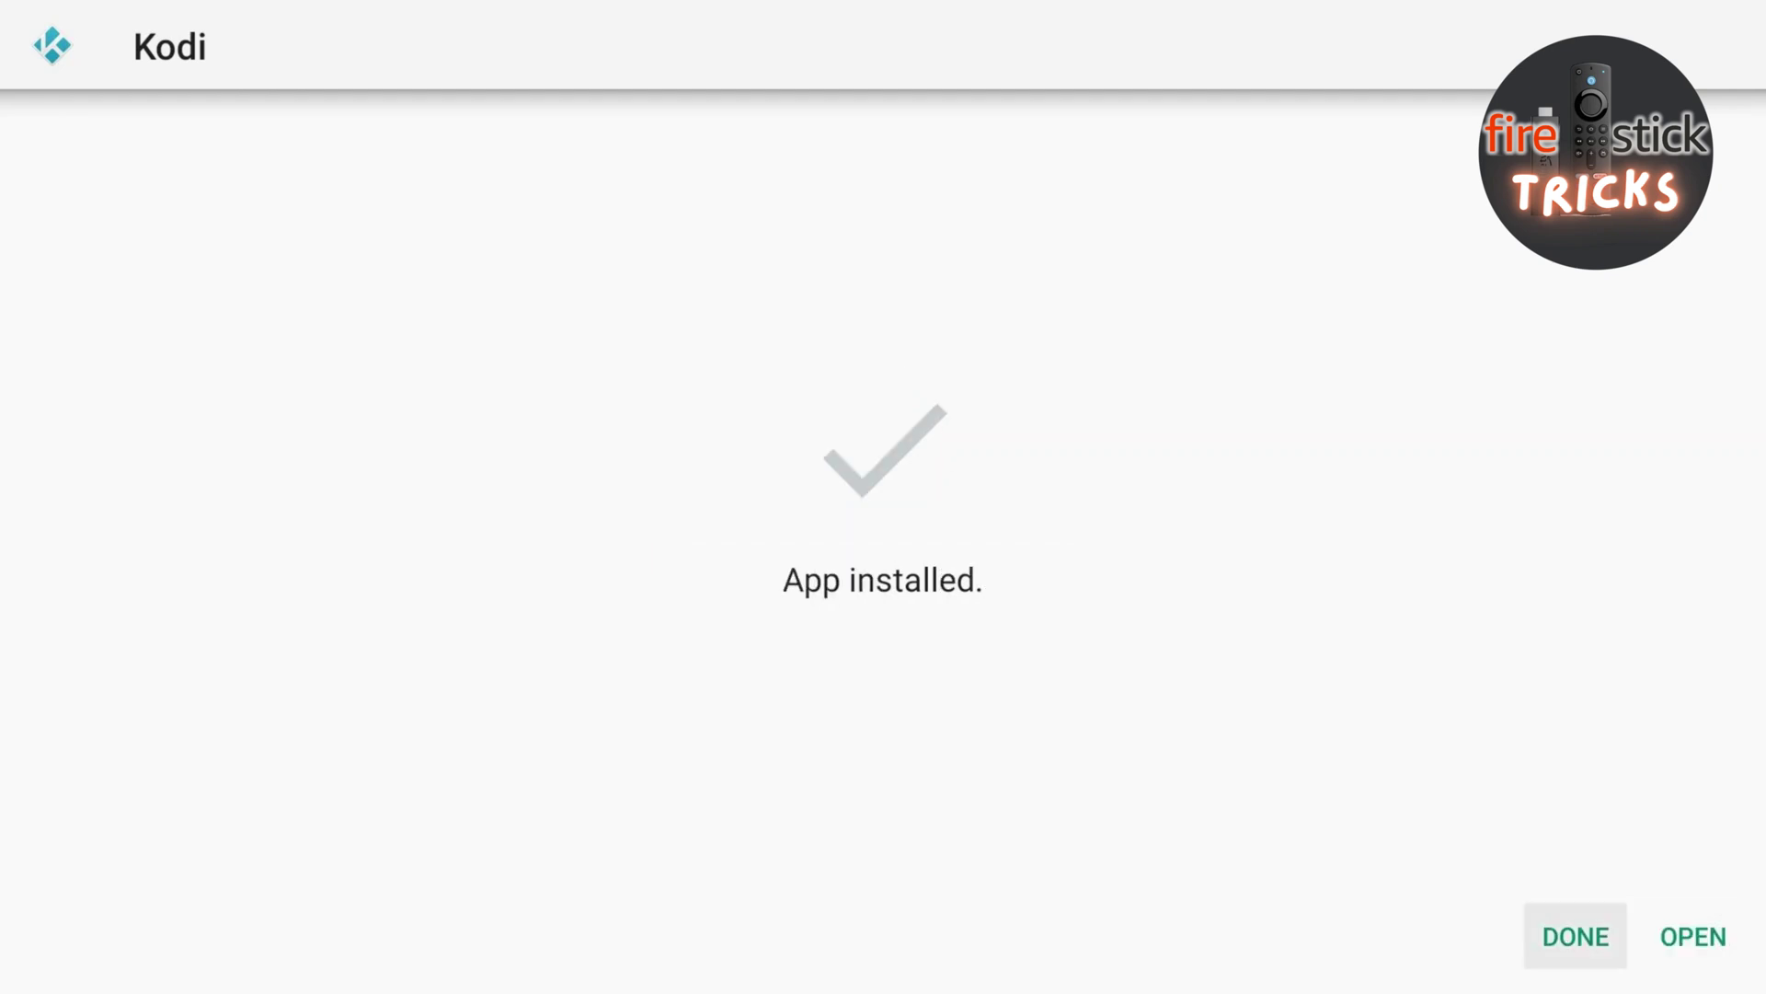
{"action": "key", "text": "Right"}
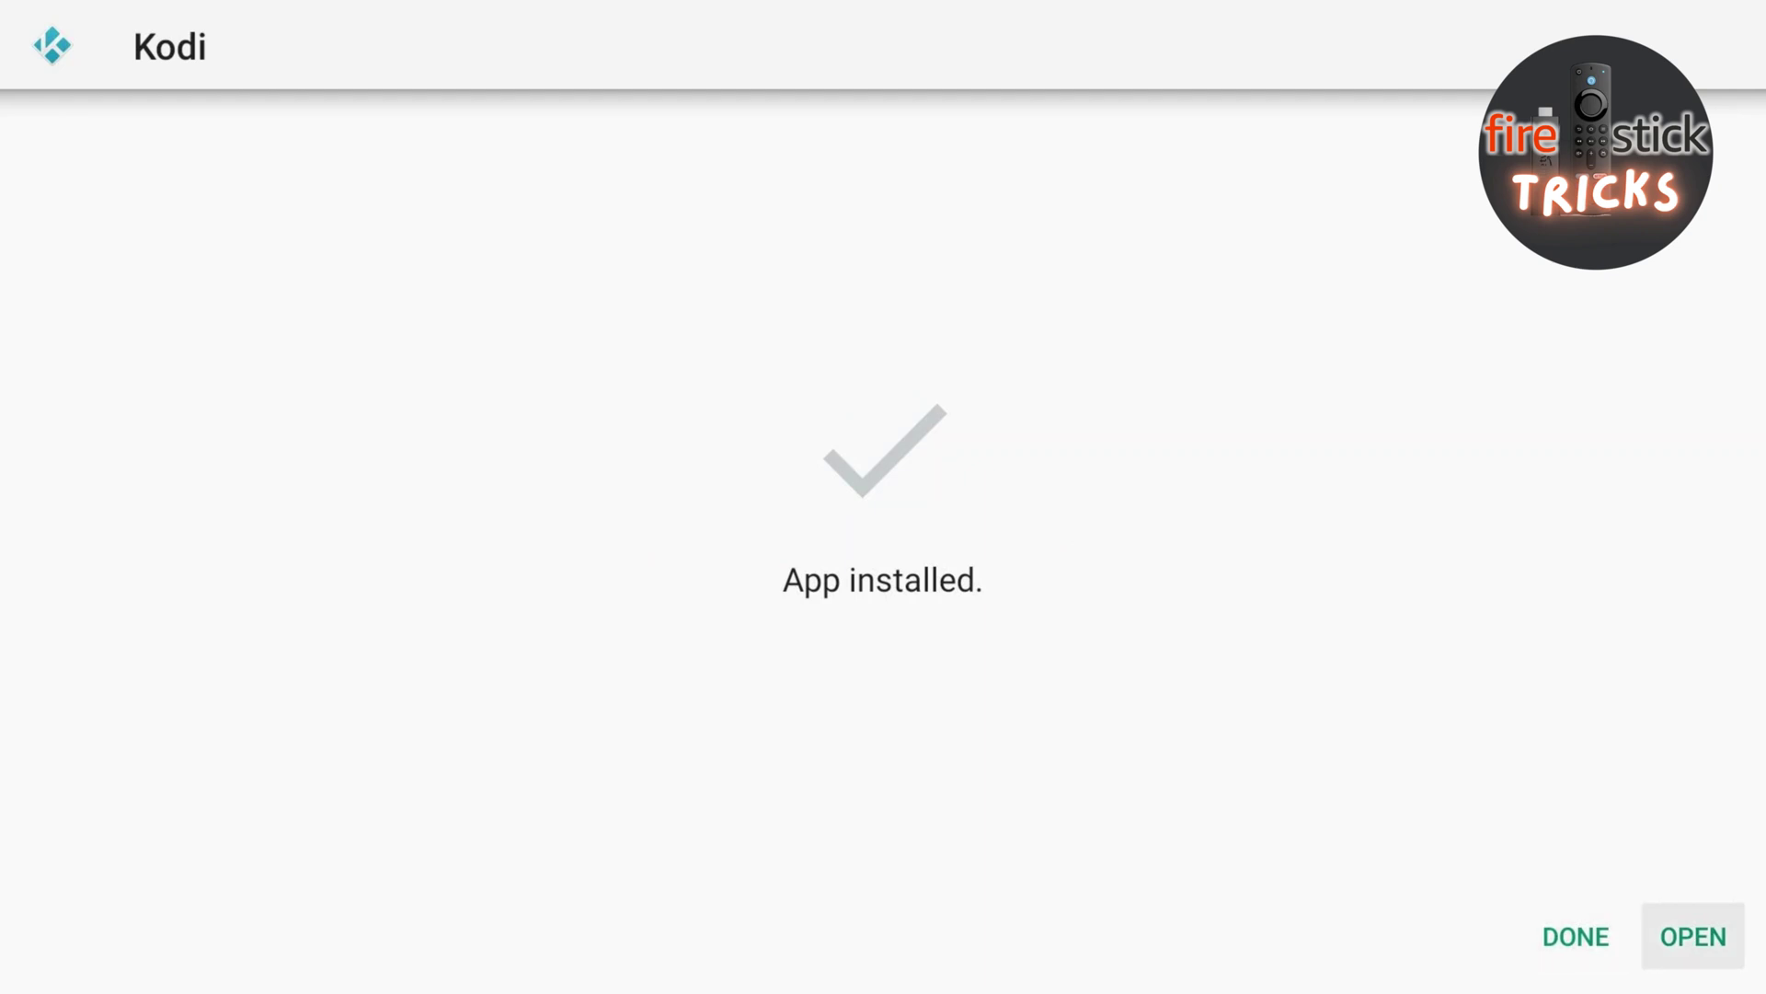
{"action": "key", "text": "Return"}
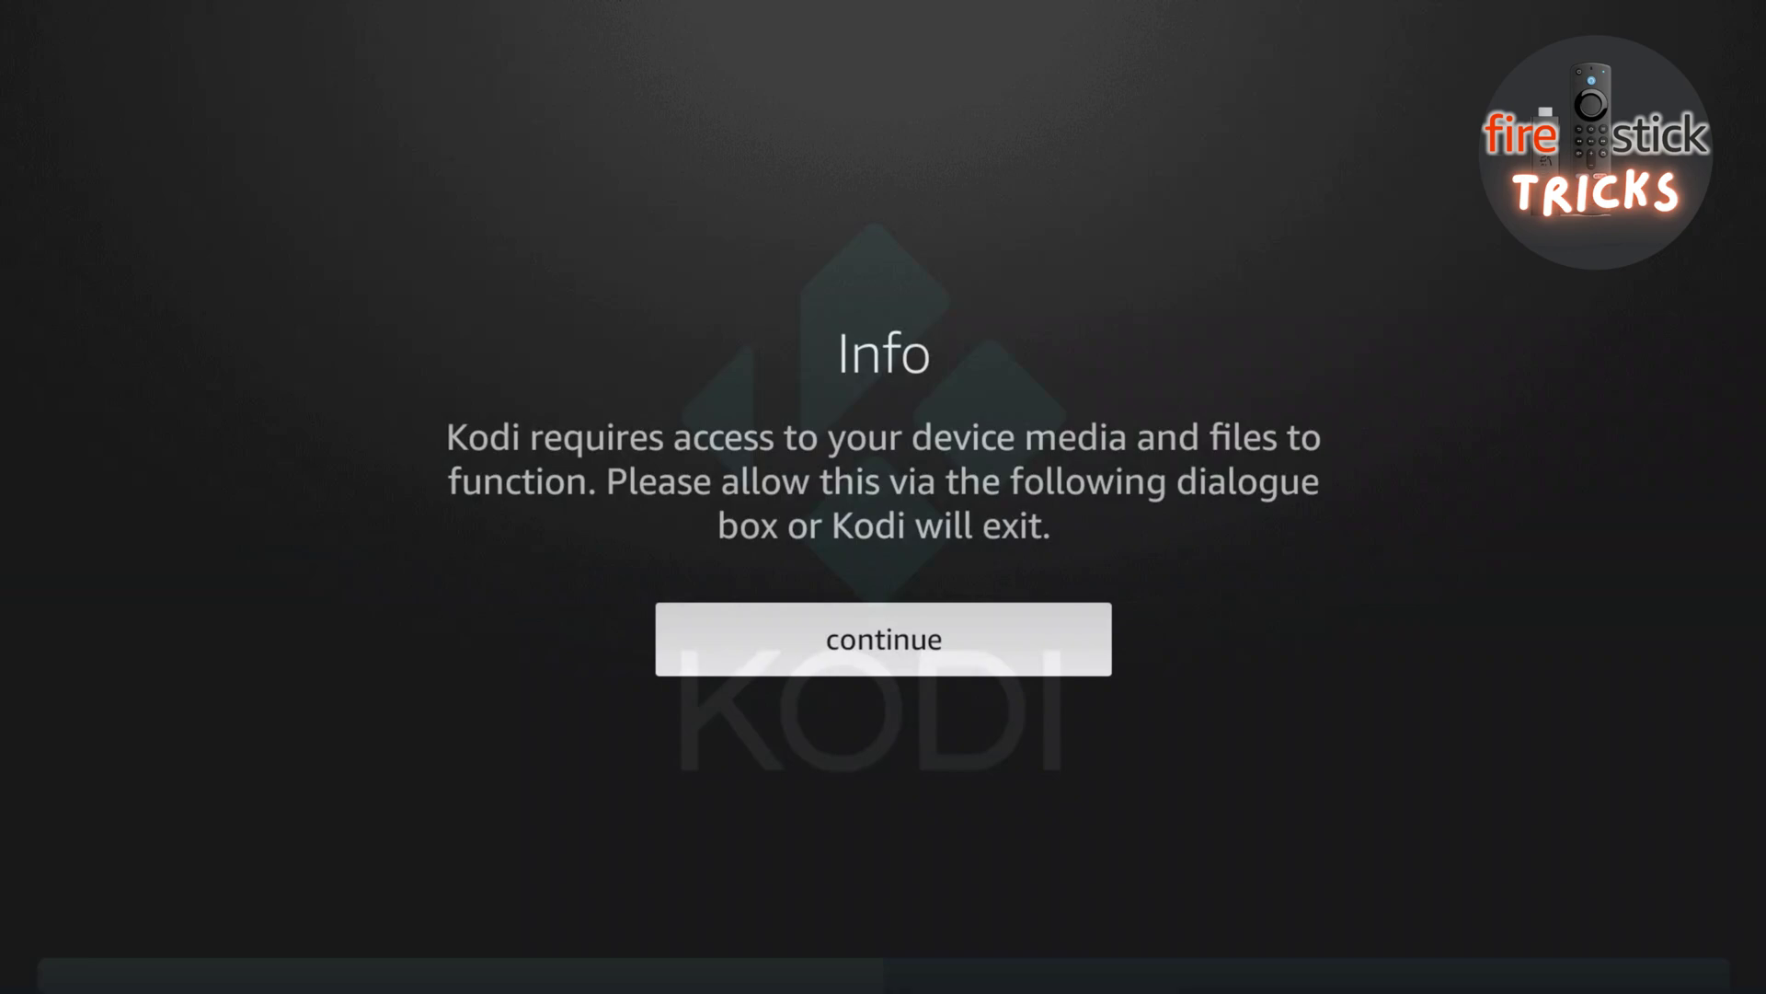
- Accept Kodi's notice, allow access to media and files, and go to the settings gear
{"action": "key", "text": "Return"}
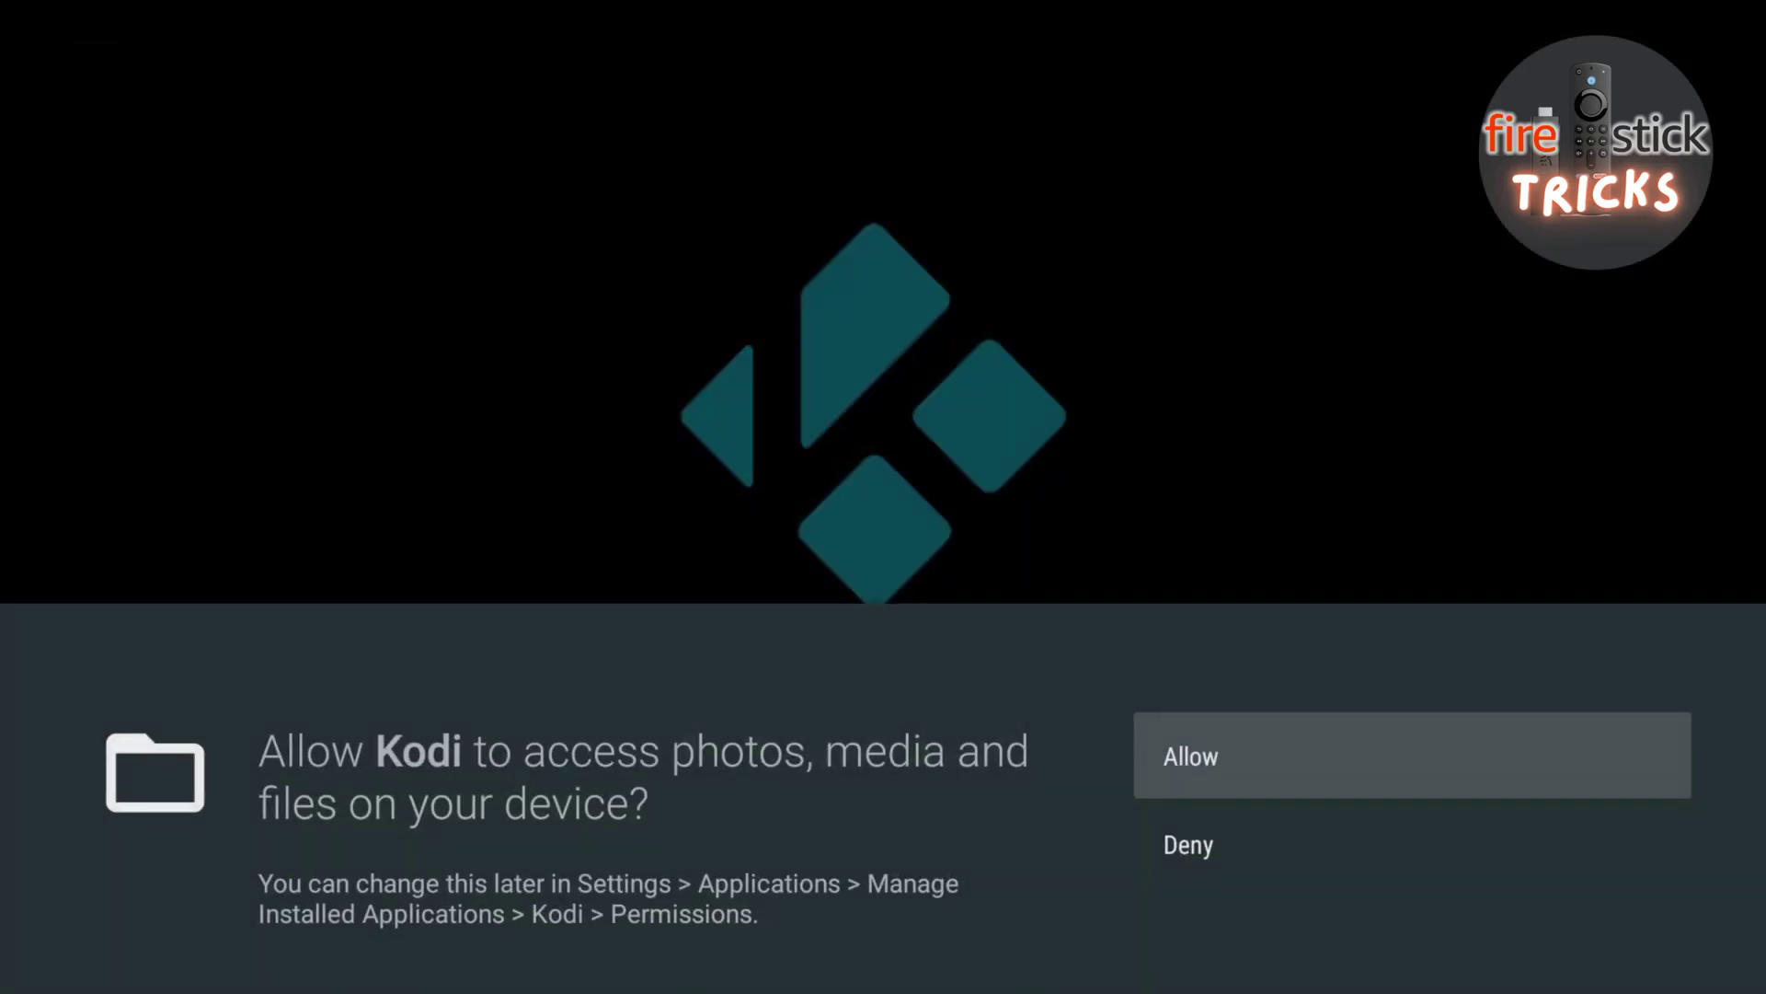
{"action": "key", "text": "Return"}
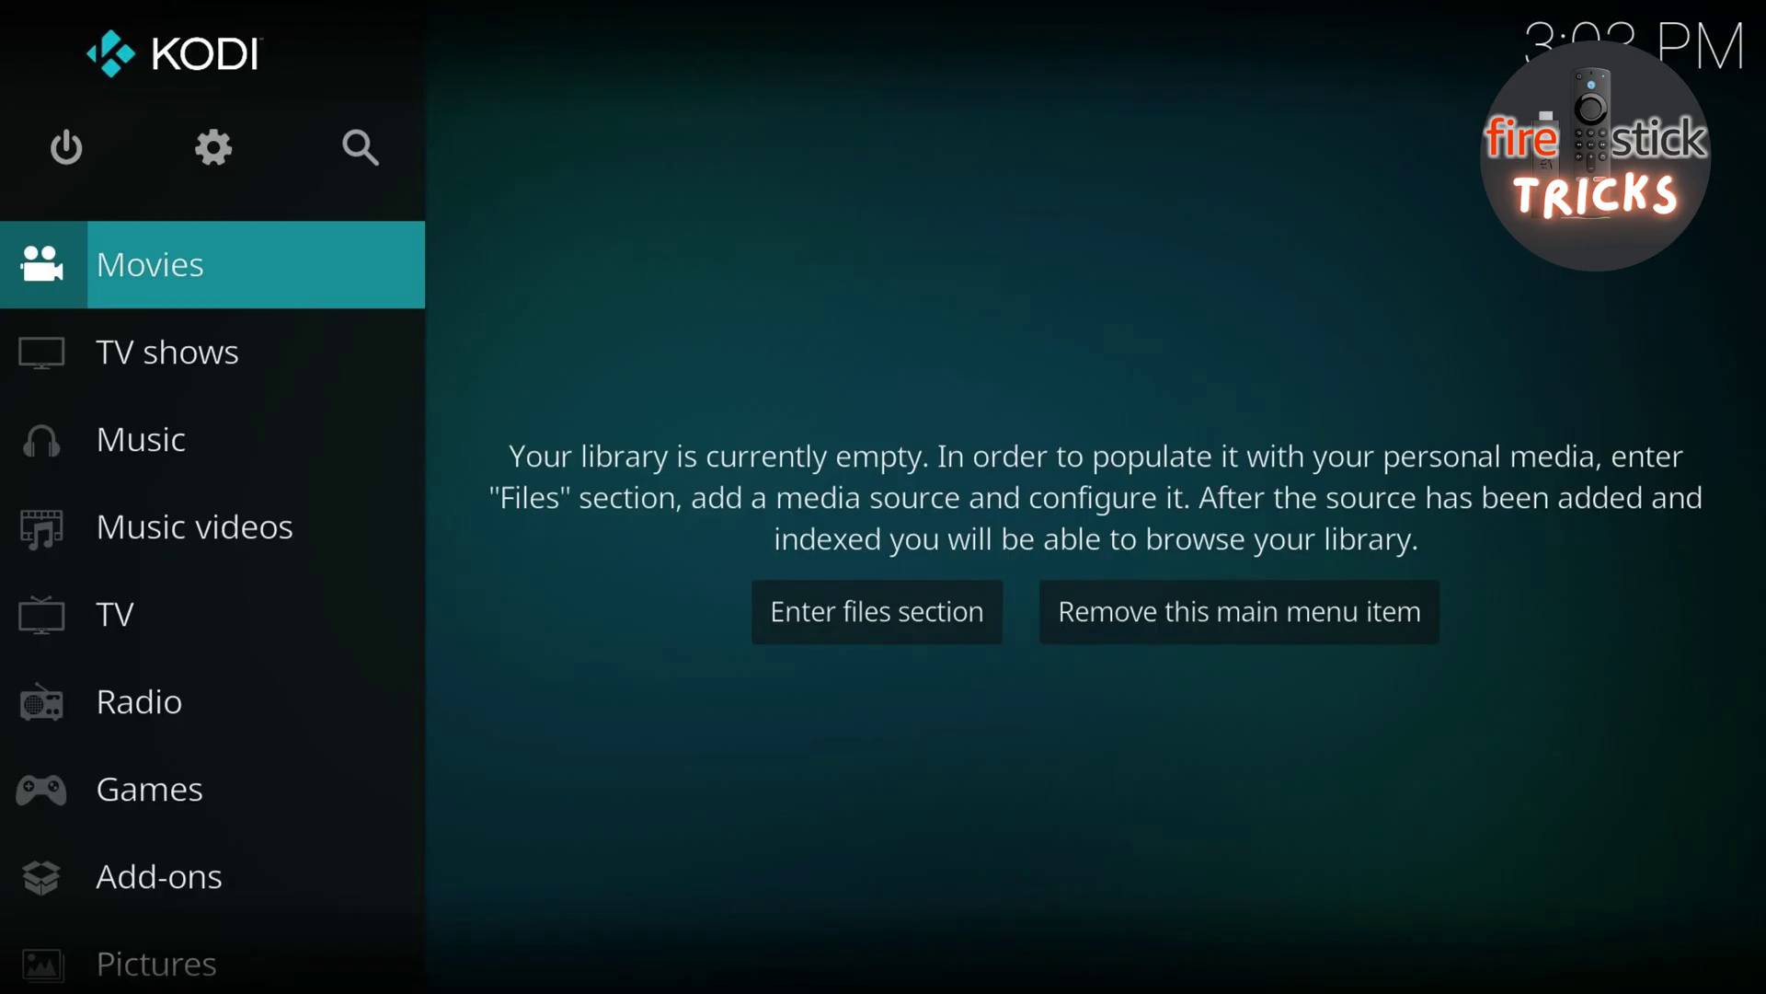
{"action": "key", "text": "Up"}
{"action": "key", "text": "Right"}
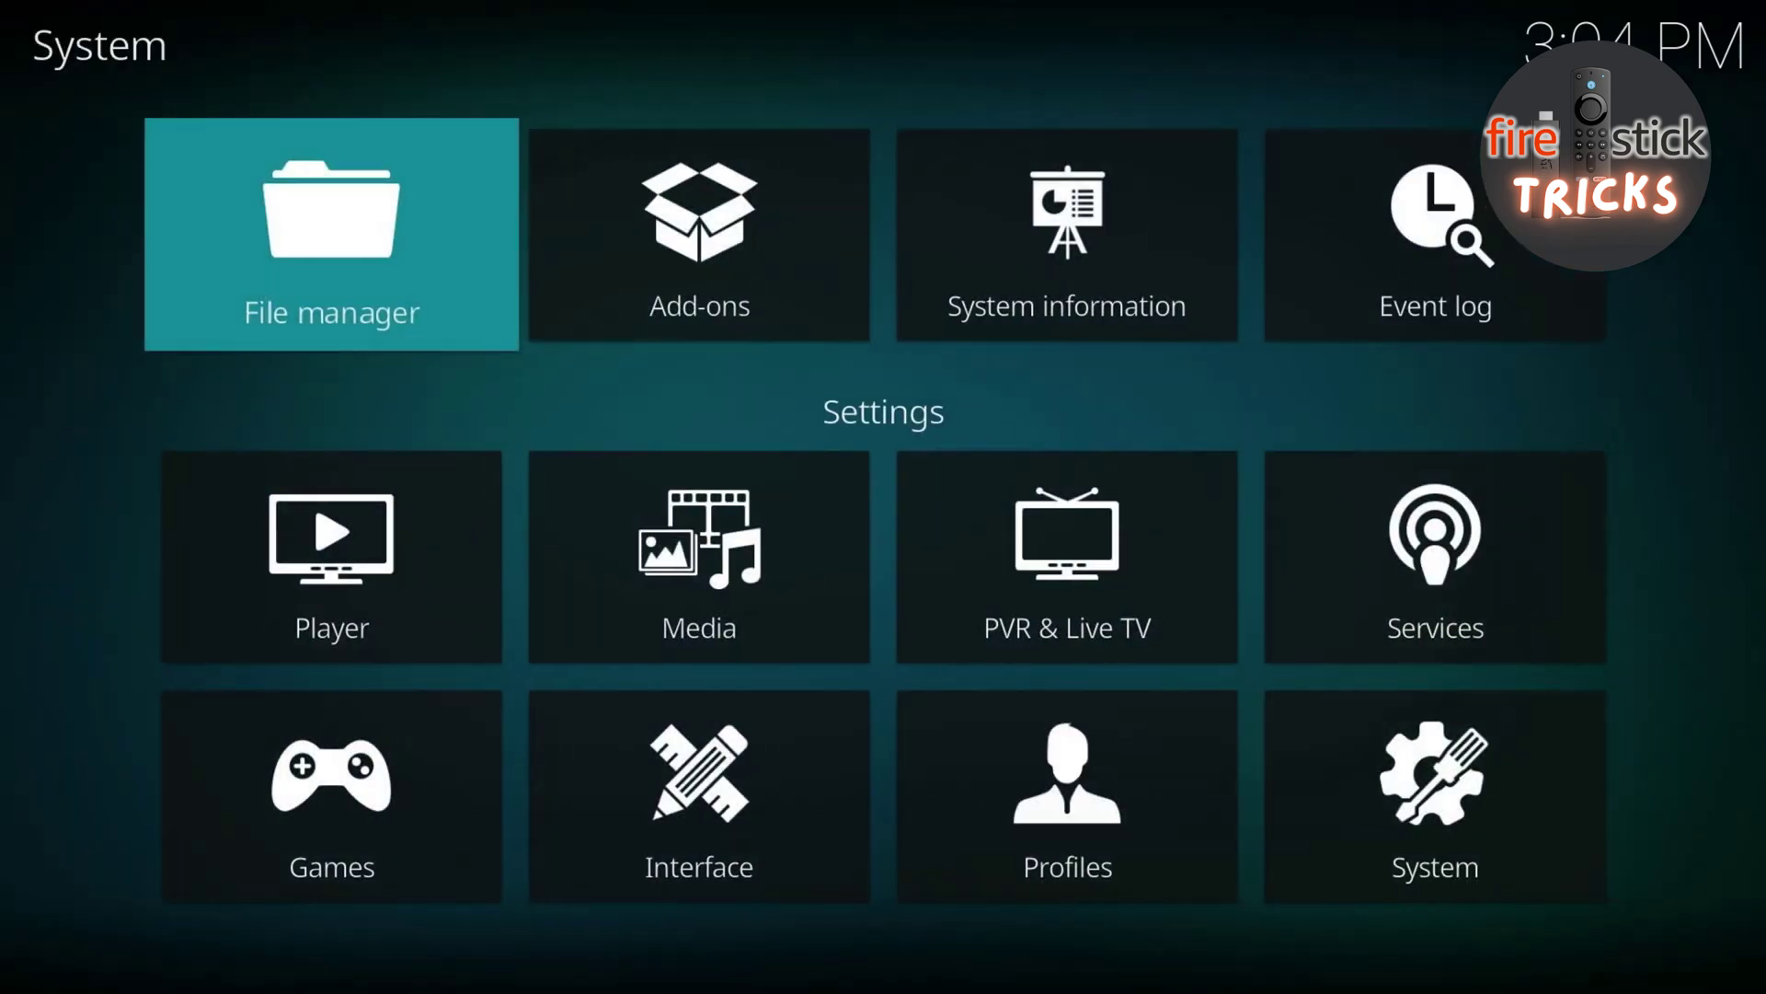
- Turn on Unknown sources under System > Add-ons and accept the warning with Yes
{"action": "key", "text": "Down"}
{"action": "key", "text": "Down"}
{"action": "key", "text": "Right"}
{"action": "key", "text": "Right"}
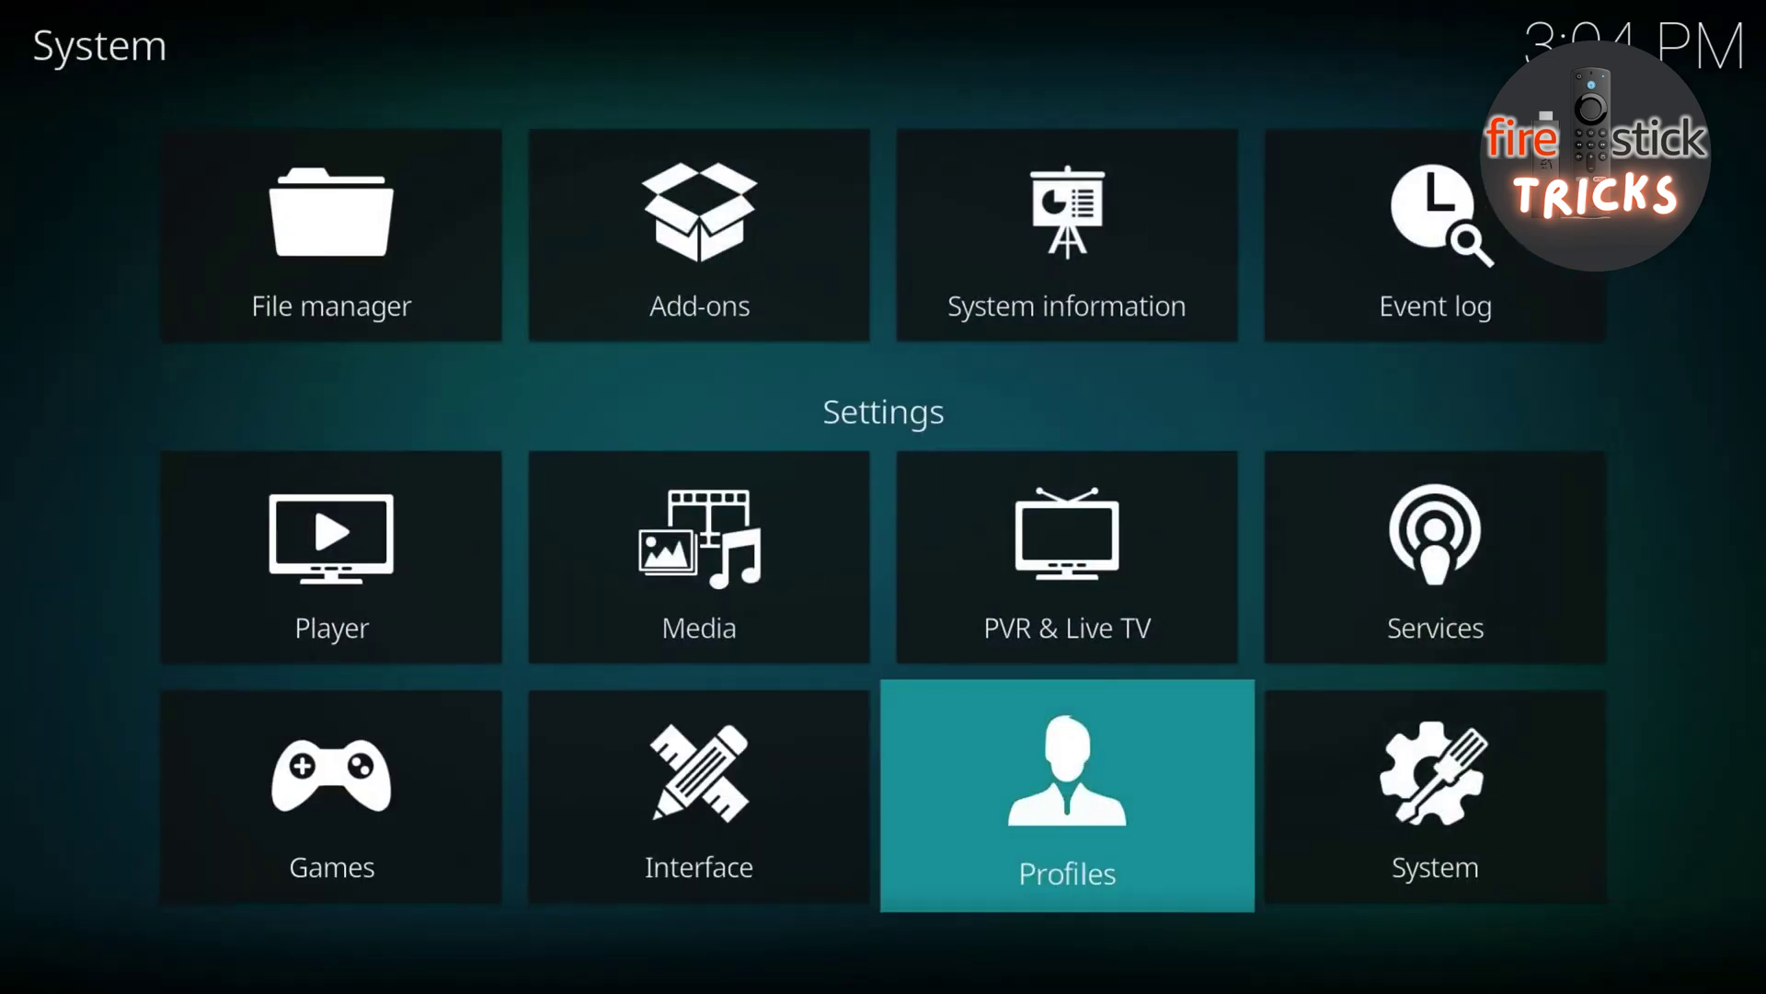
{"action": "key", "text": "Right"}
{"action": "key", "text": "Return"}
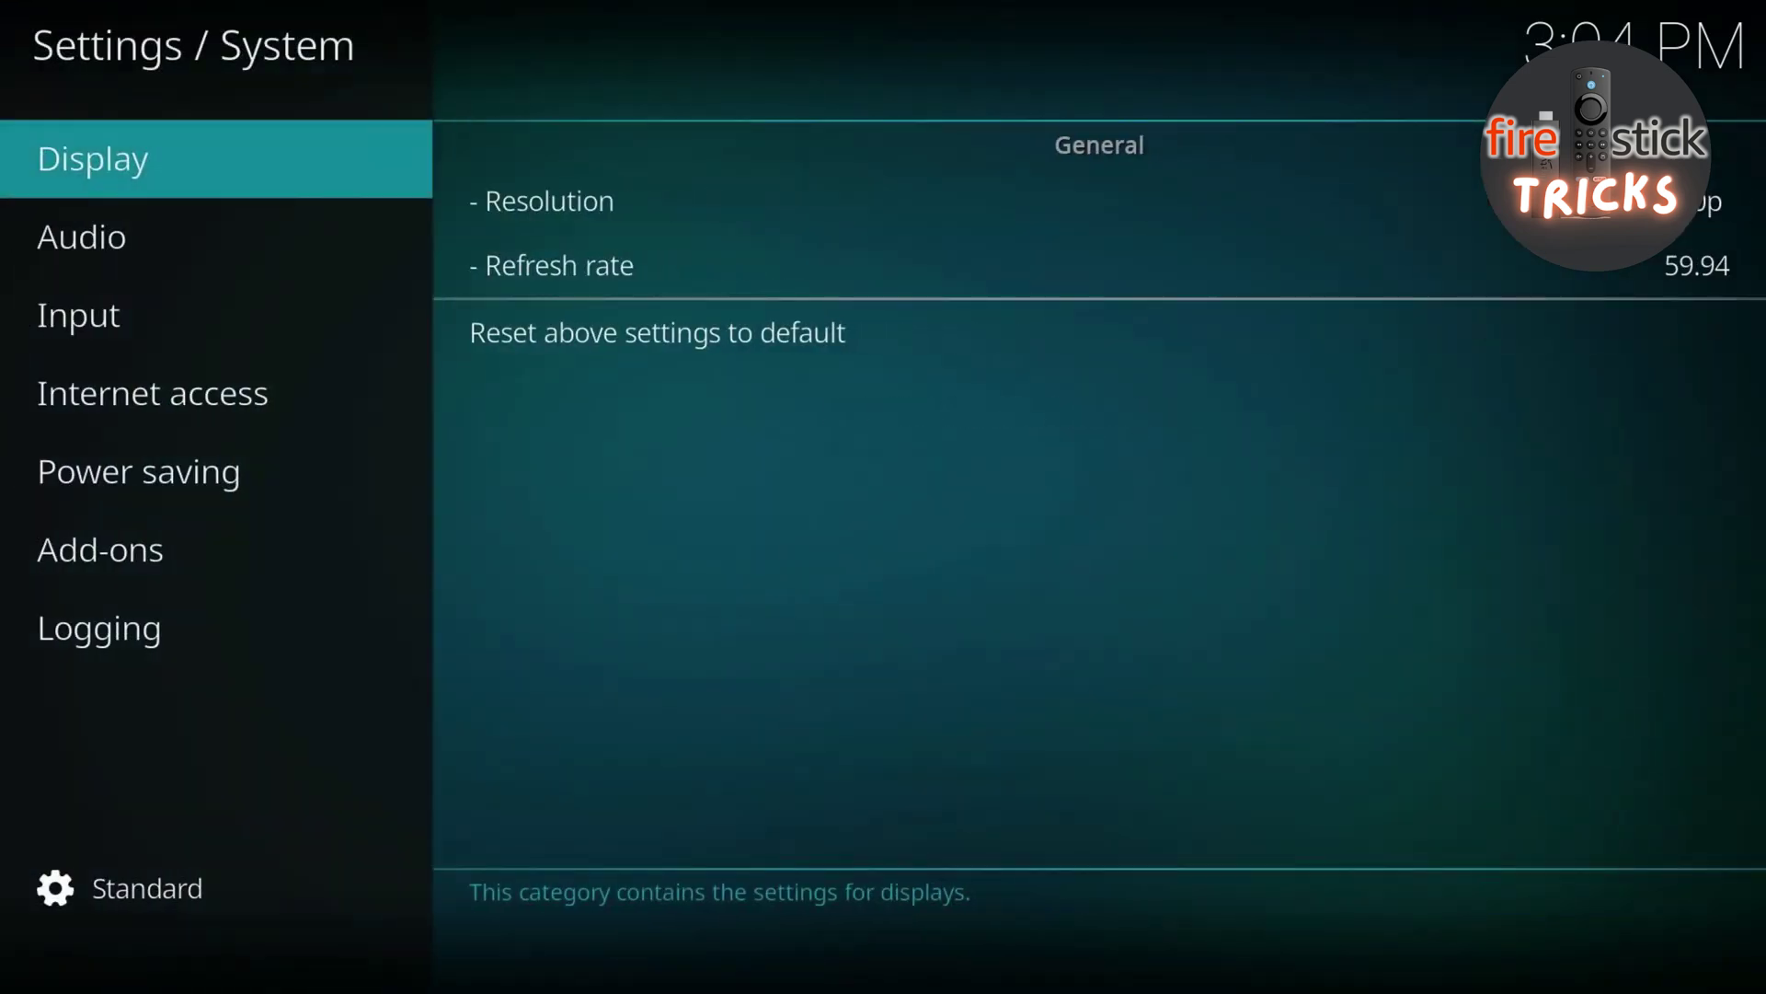
{"action": "key", "text": "Down"}
{"action": "key", "text": "Down"}
{"action": "key", "text": "Down"}
{"action": "key", "text": "Down"}
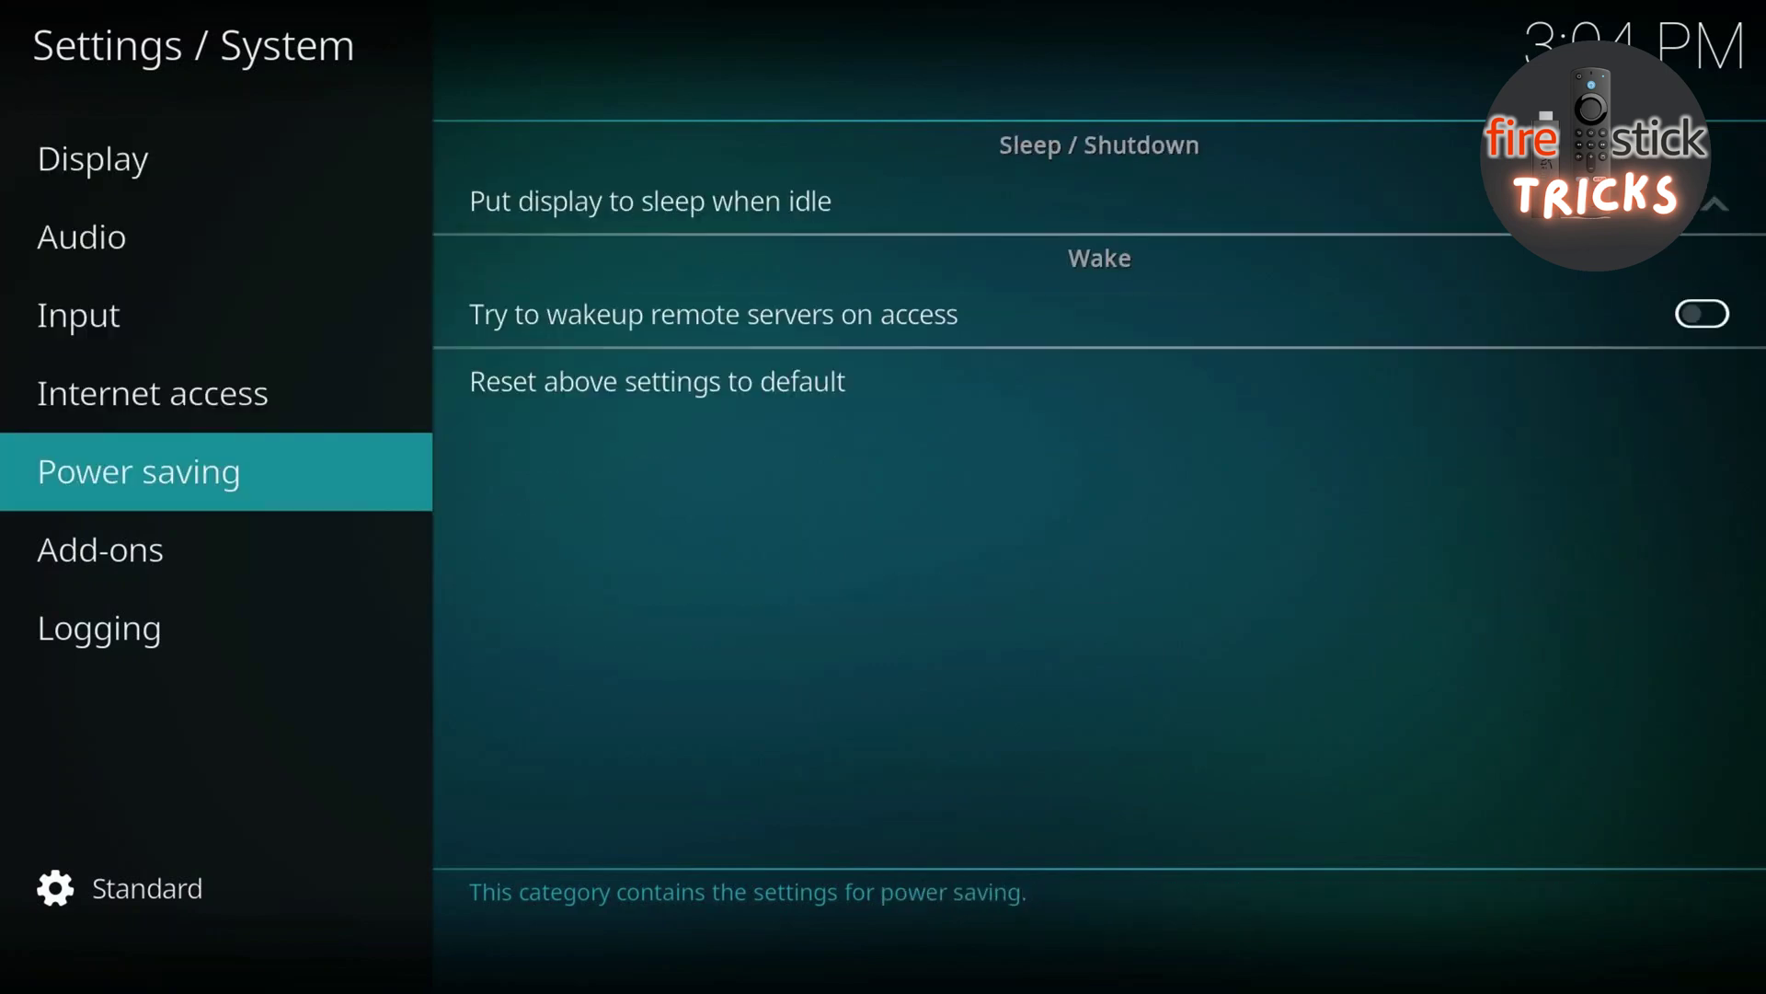
{"action": "key", "text": "Down"}
{"action": "key", "text": "Right"}
{"action": "key", "text": "Down"}
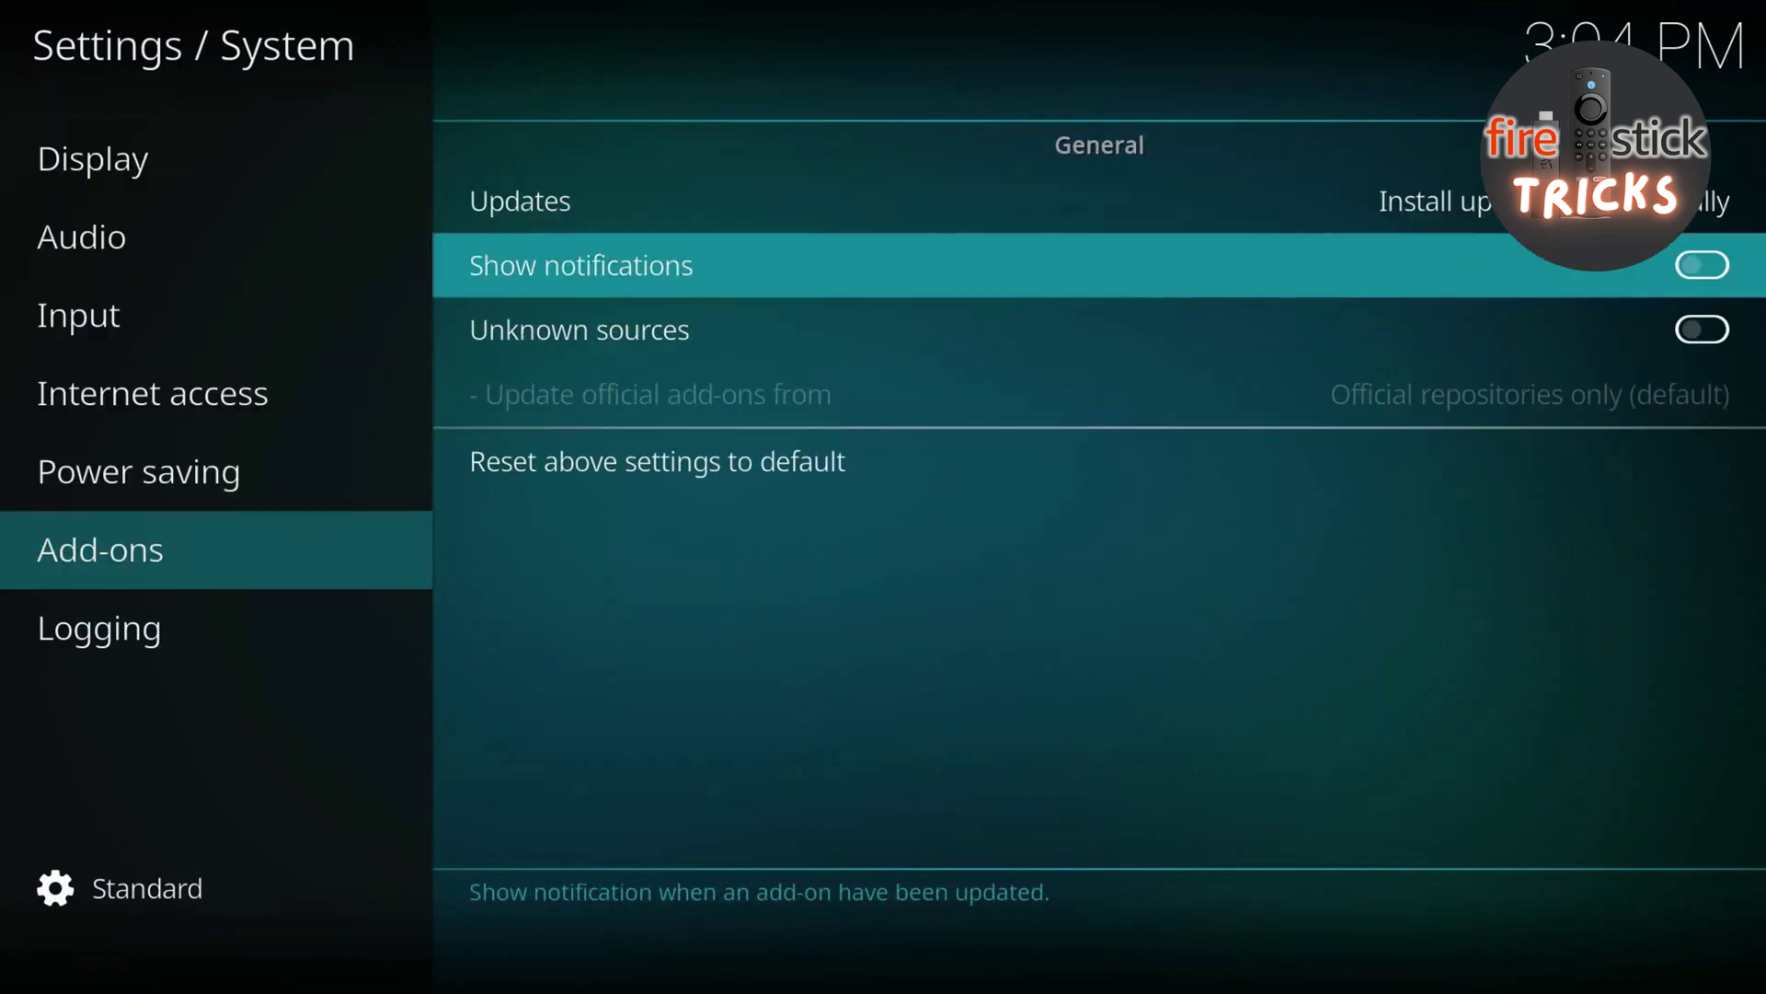
{"action": "key", "text": "Down"}
{"action": "key", "text": "Return"}
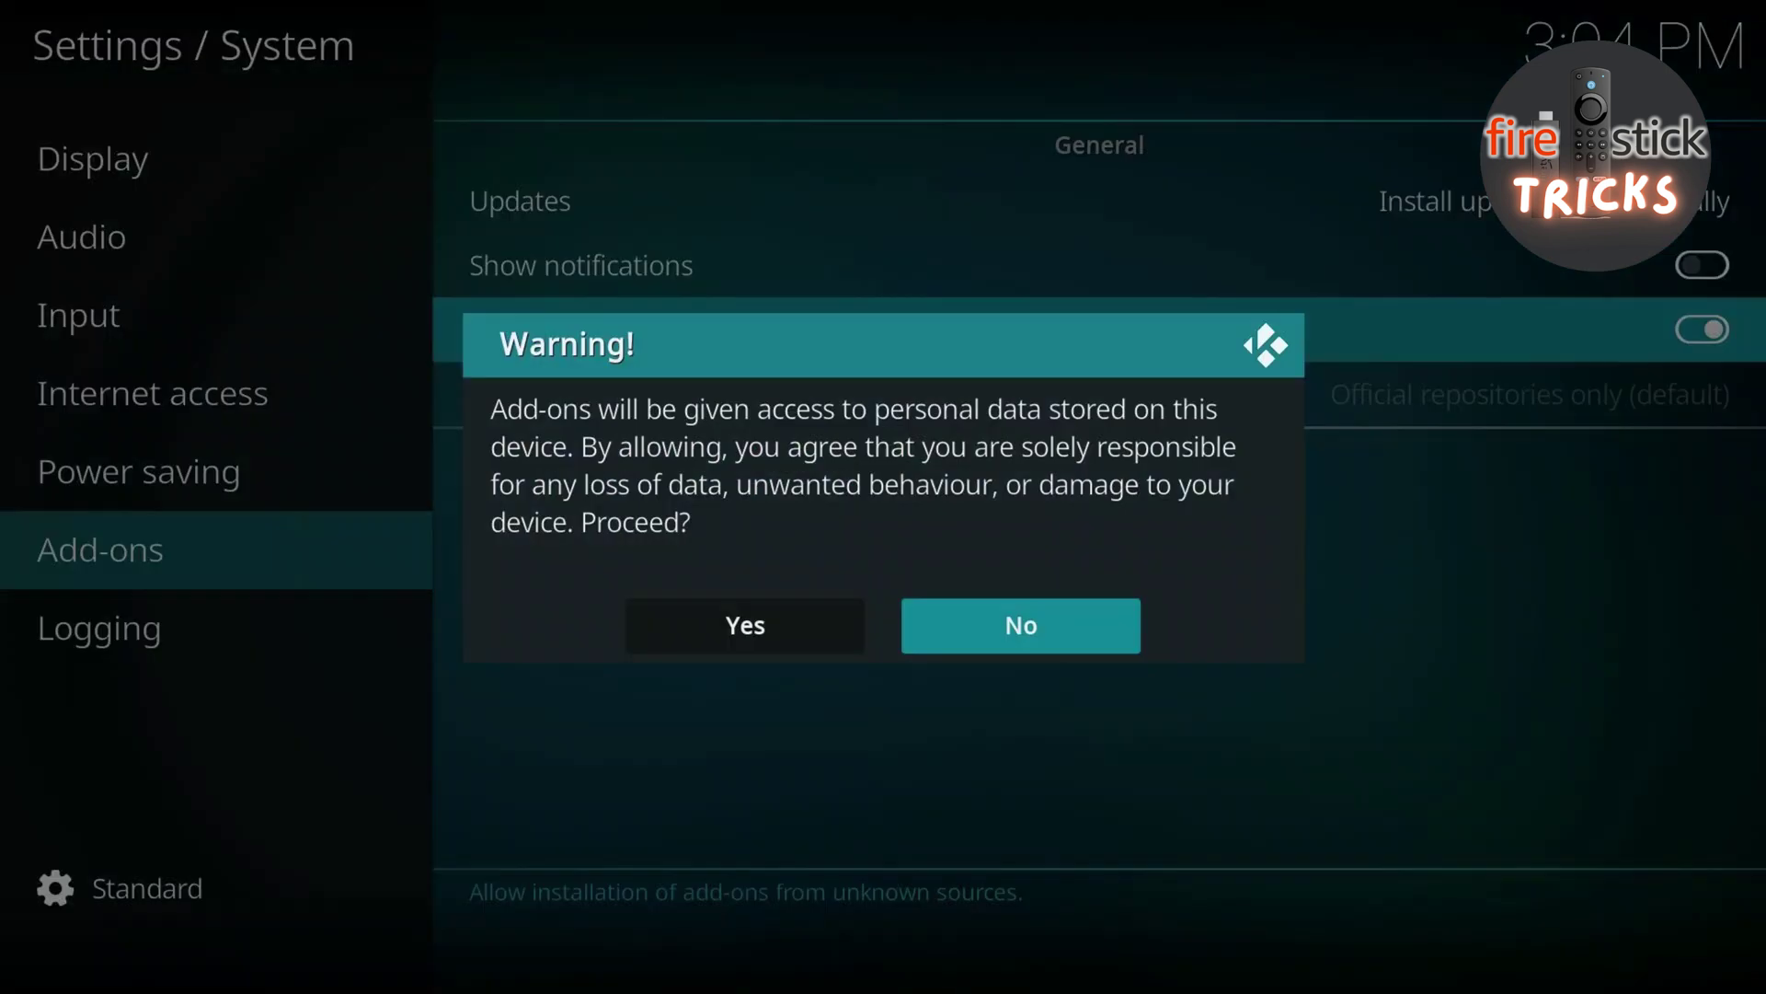
{"action": "key", "text": "Left"}
{"action": "key", "text": "Return"}
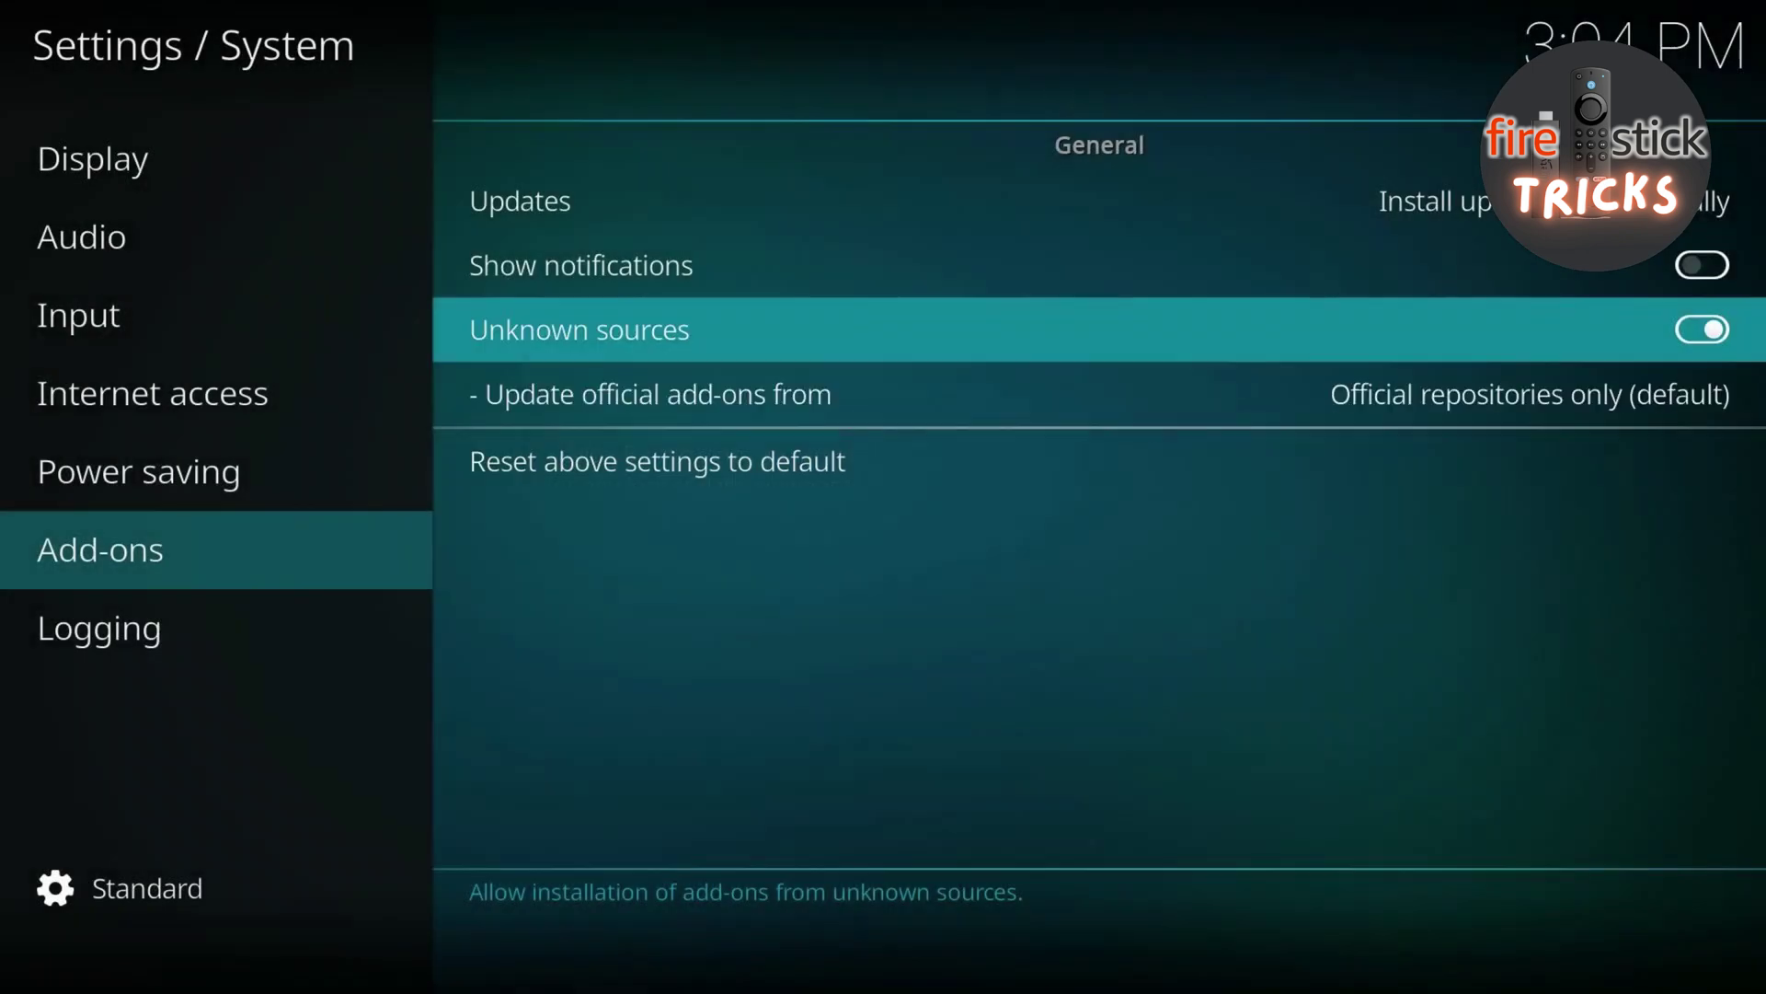
- Return to Kodi's main System settings menu
{"action": "key", "text": "Escape"}
{"action": "key", "text": "Up"}
{"action": "key", "text": "Up"}
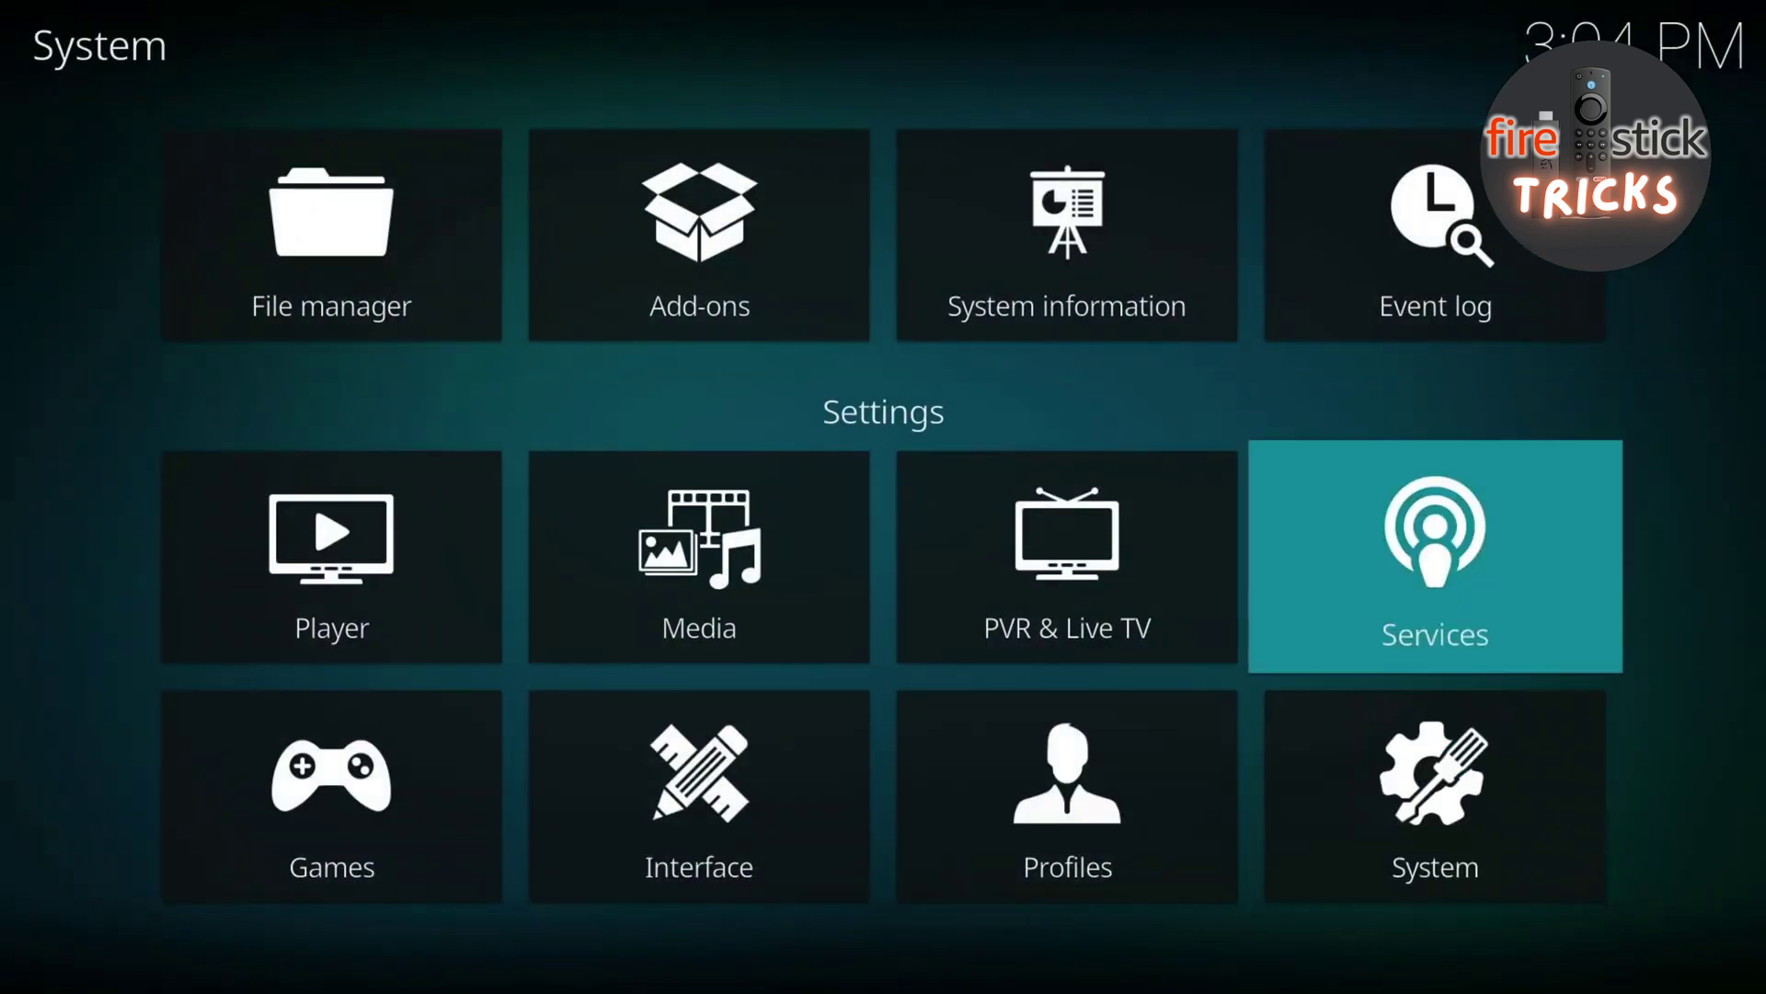
{"action": "key", "text": "Left"}
{"action": "key", "text": "Left"}
{"action": "key", "text": "Left"}
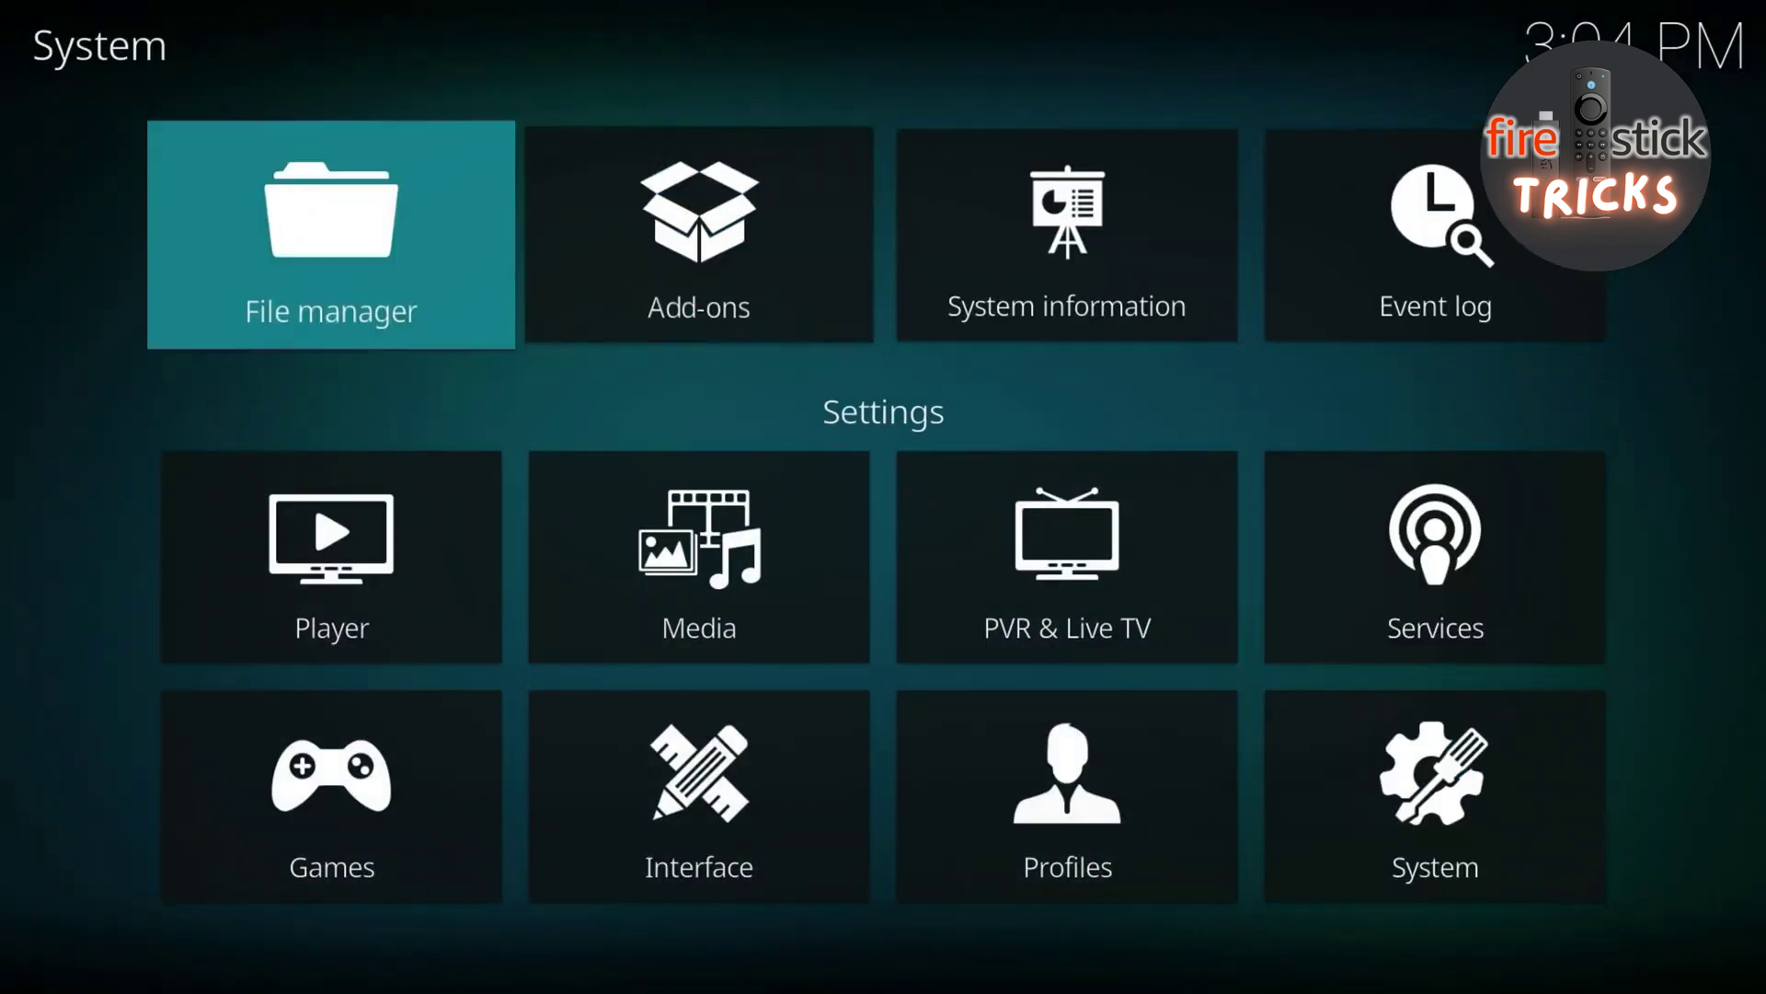
- In the File manager, start adding a new file source and begin editing its path
{"action": "key", "text": "Return"}
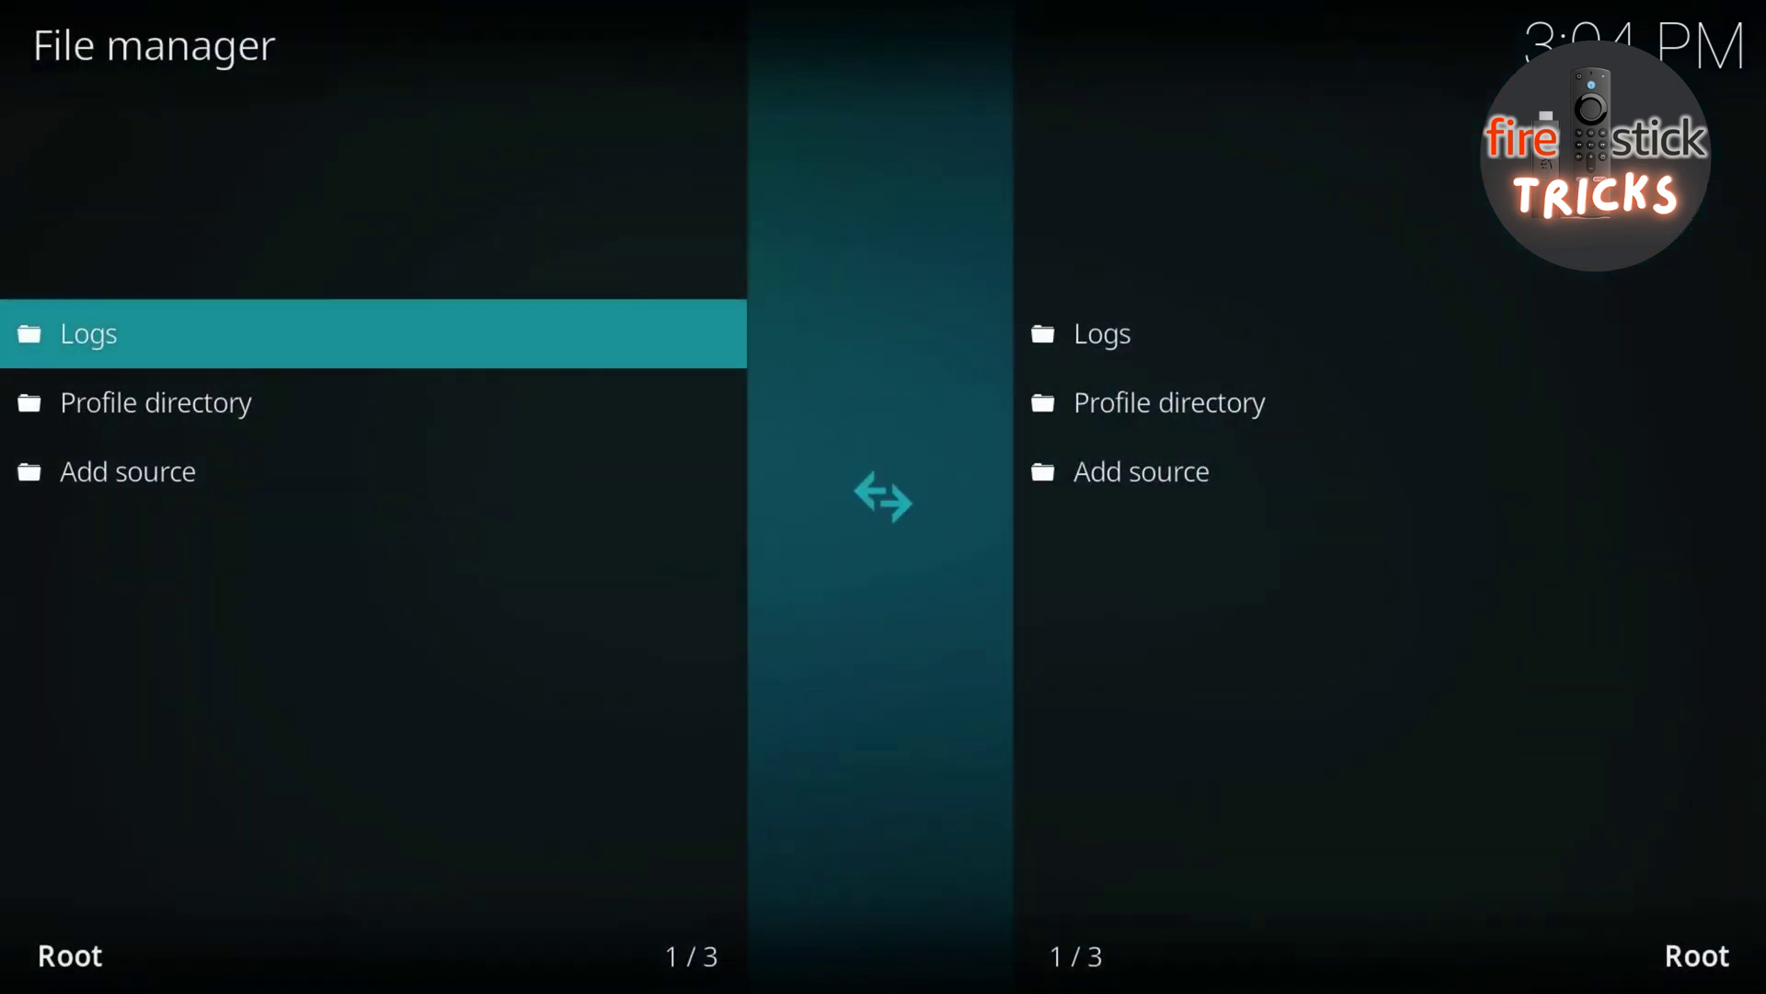
{"action": "key", "text": "Down"}
{"action": "key", "text": "Down"}
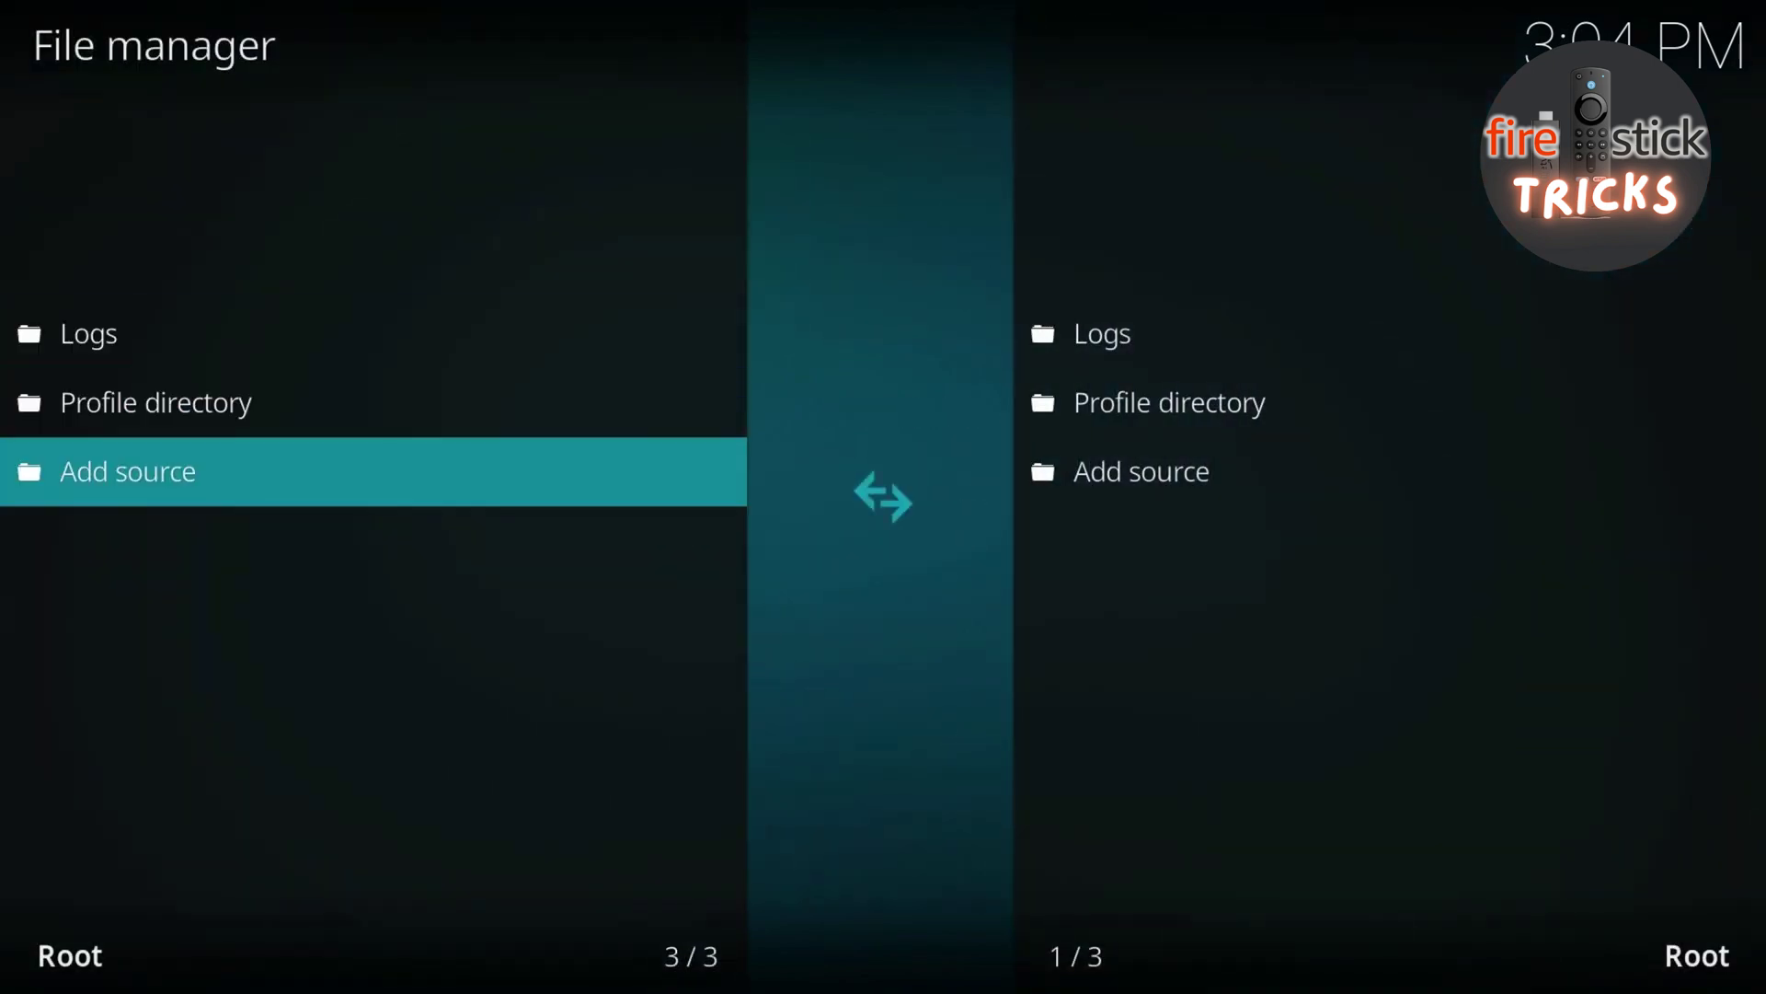
{"action": "key", "text": "Return"}
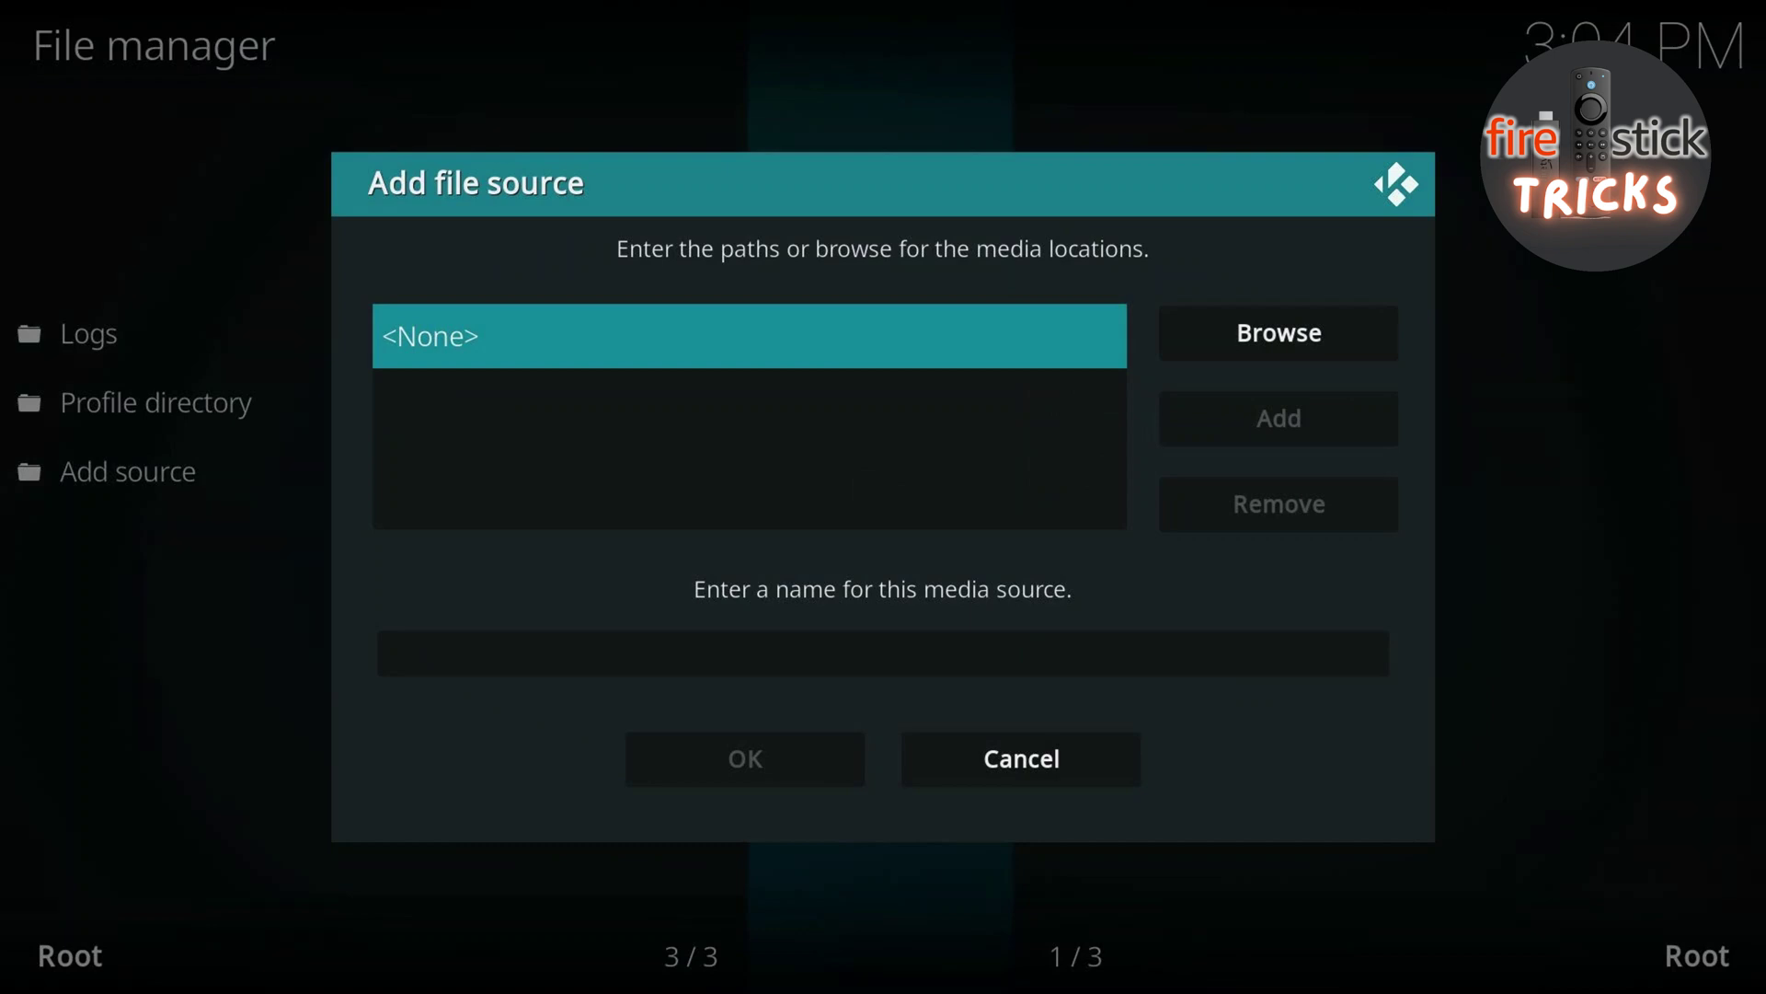
{"action": "key", "text": "Return"}
{"action": "key", "text": "Up"}
{"action": "key", "text": "Right"}
{"action": "key", "text": "Down"}
{"action": "key", "text": "Right"}
{"action": "key", "text": "Right"}
{"action": "key", "text": "Right"}
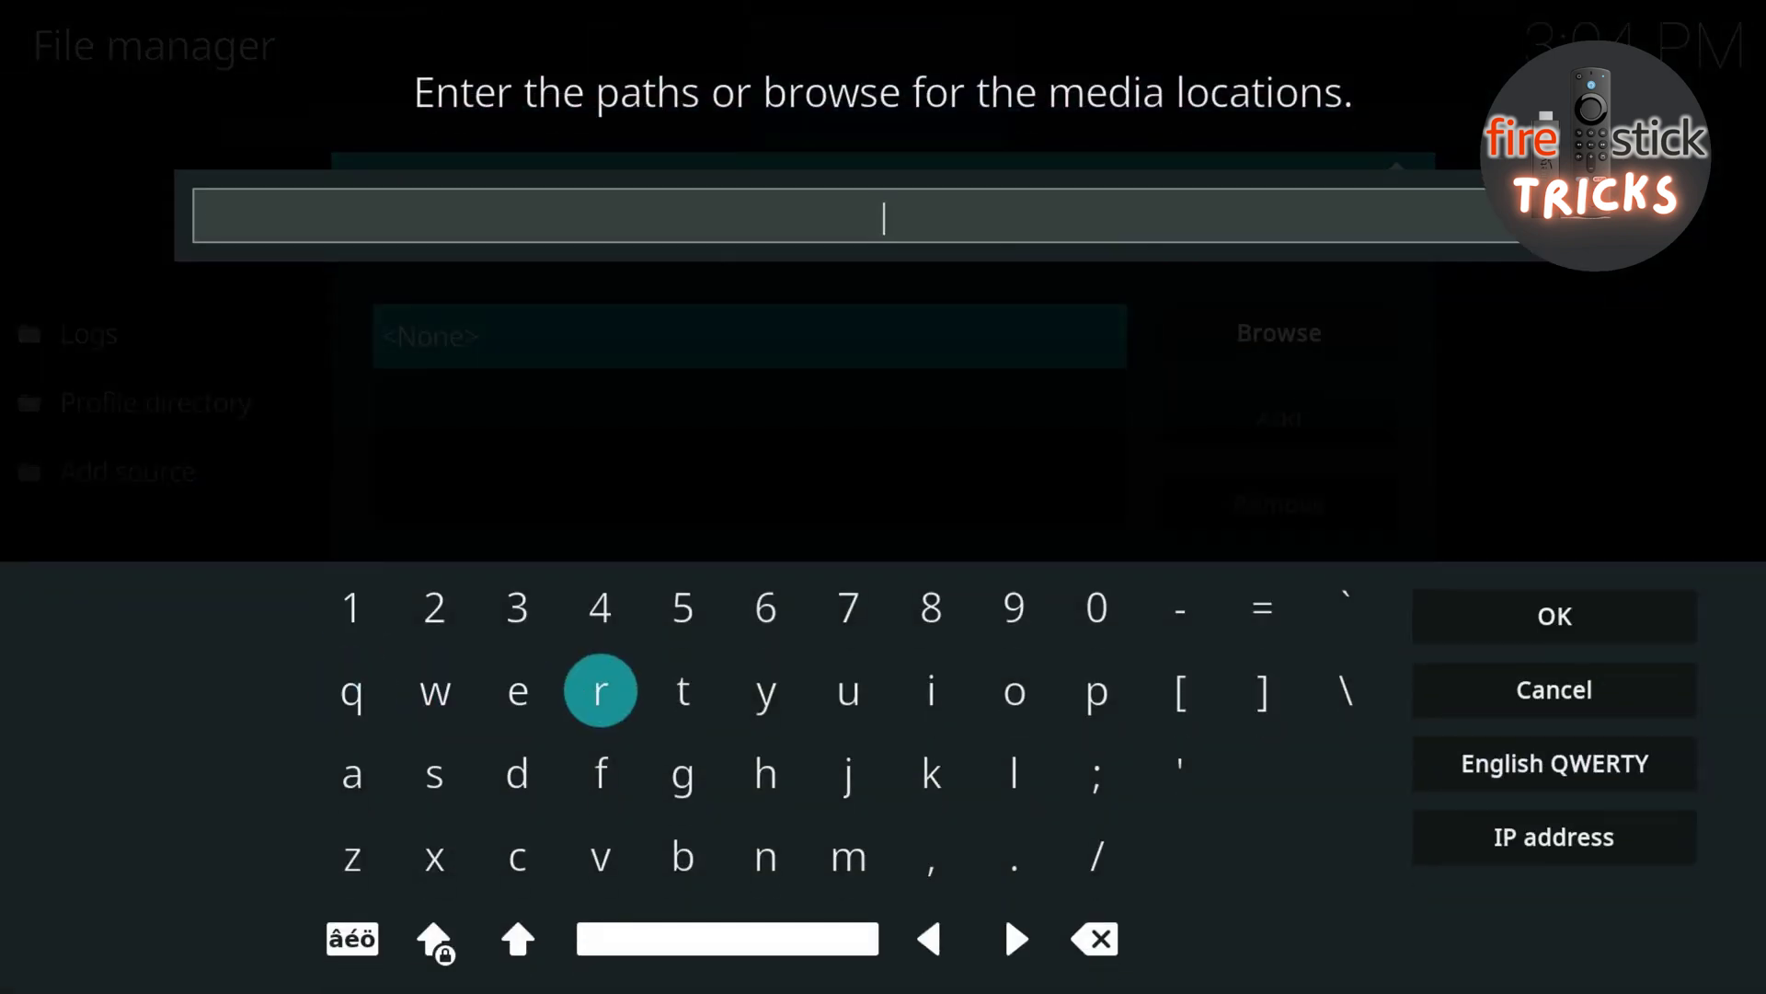
{"action": "key", "text": "Right"}
{"action": "key", "text": "Right"}
{"action": "key", "text": "Down"}
{"action": "key", "text": "Return"}
{"action": "key", "text": "Up"}
{"action": "key", "text": "Left"}
{"action": "key", "text": "Return"}
{"action": "key", "text": "Return"}
{"action": "key", "text": "Right"}
{"action": "key", "text": "Right"}
{"action": "key", "text": "Right"}
{"action": "key", "text": "Right"}
{"action": "key", "text": "Right"}
{"action": "key", "text": "Right"}
{"action": "key", "text": "Return"}
{"action": "key", "text": "Left"}
{"action": "key", "text": "Left"}
{"action": "key", "text": "Left"}
{"action": "key", "text": "Left"}
{"action": "key", "text": "Left"}
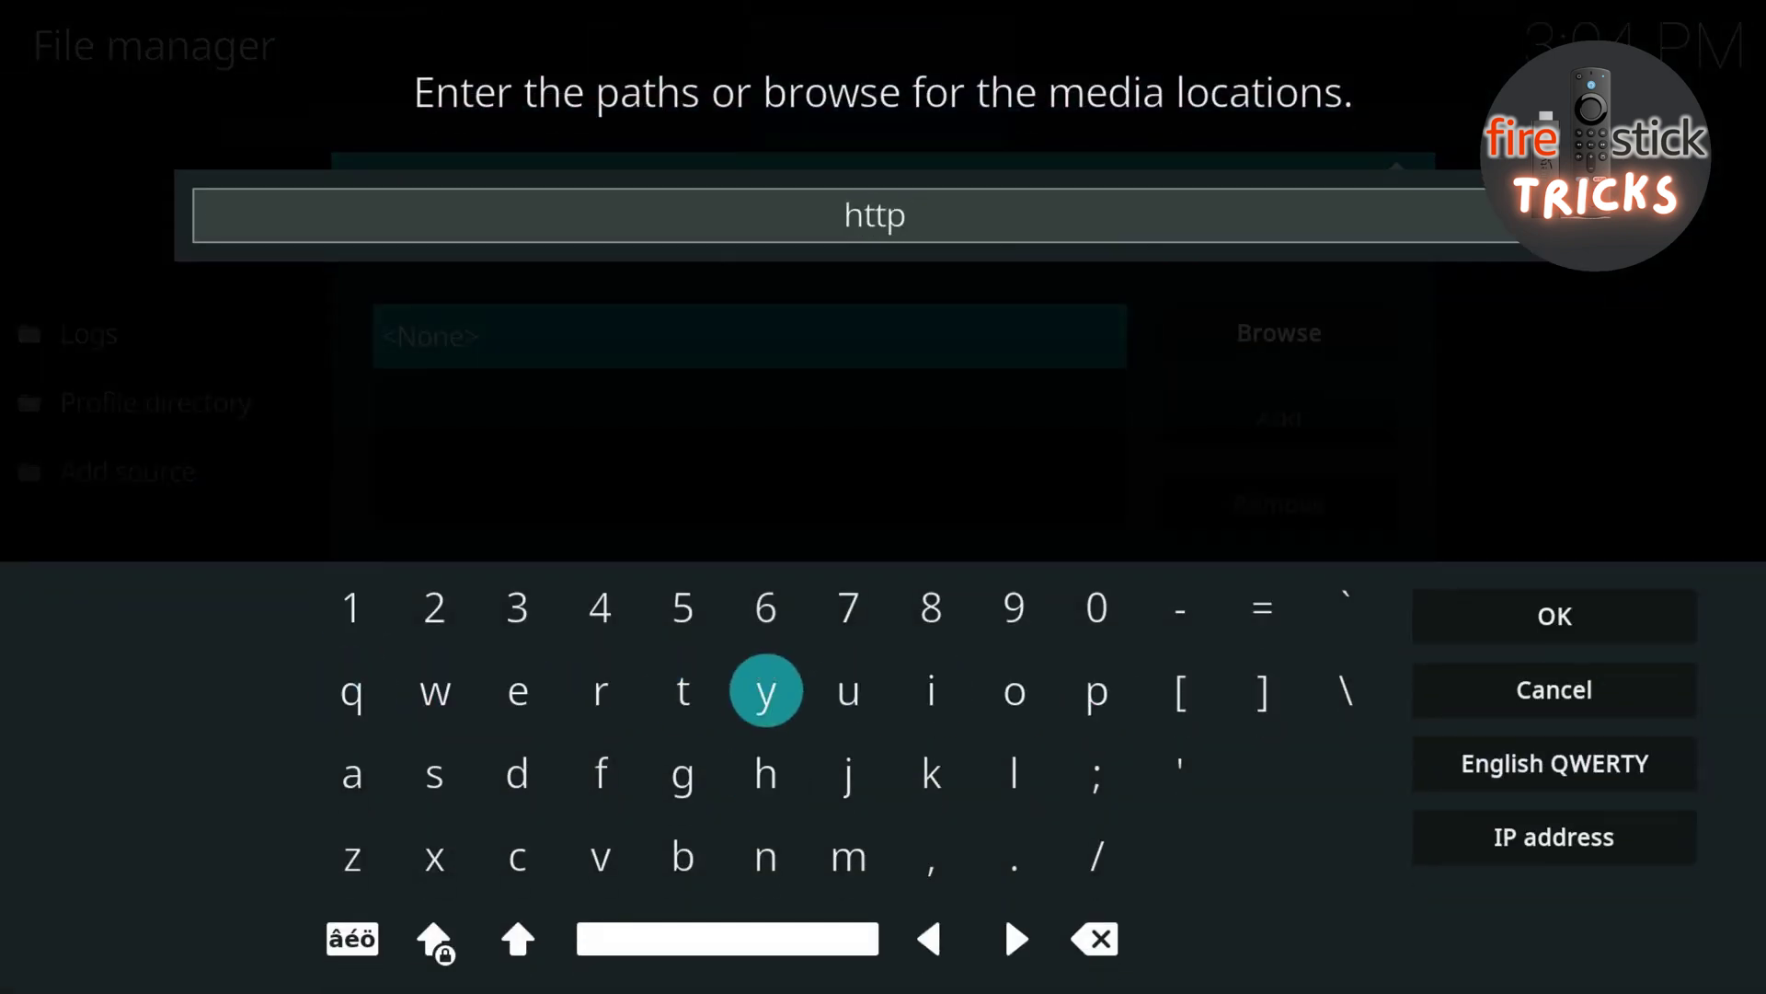
{"action": "key", "text": "Left"}
{"action": "key", "text": "Left"}
{"action": "key", "text": "Left"}
{"action": "key", "text": "Left"}
{"action": "key", "text": "Down"}
{"action": "key", "text": "Return"}
{"action": "key", "text": "Down"}
{"action": "key", "text": "Right"}
{"action": "key", "text": "Return"}
{"action": "key", "text": "Up"}
{"action": "key", "text": "Up"}
{"action": "key", "text": "Right"}
{"action": "key", "text": "Right"}
{"action": "key", "text": "Right"}
{"action": "key", "text": "Right"}
{"action": "key", "text": "Right"}
{"action": "key", "text": "Right"}
{"action": "key", "text": "Right"}
{"action": "key", "text": "Return"}
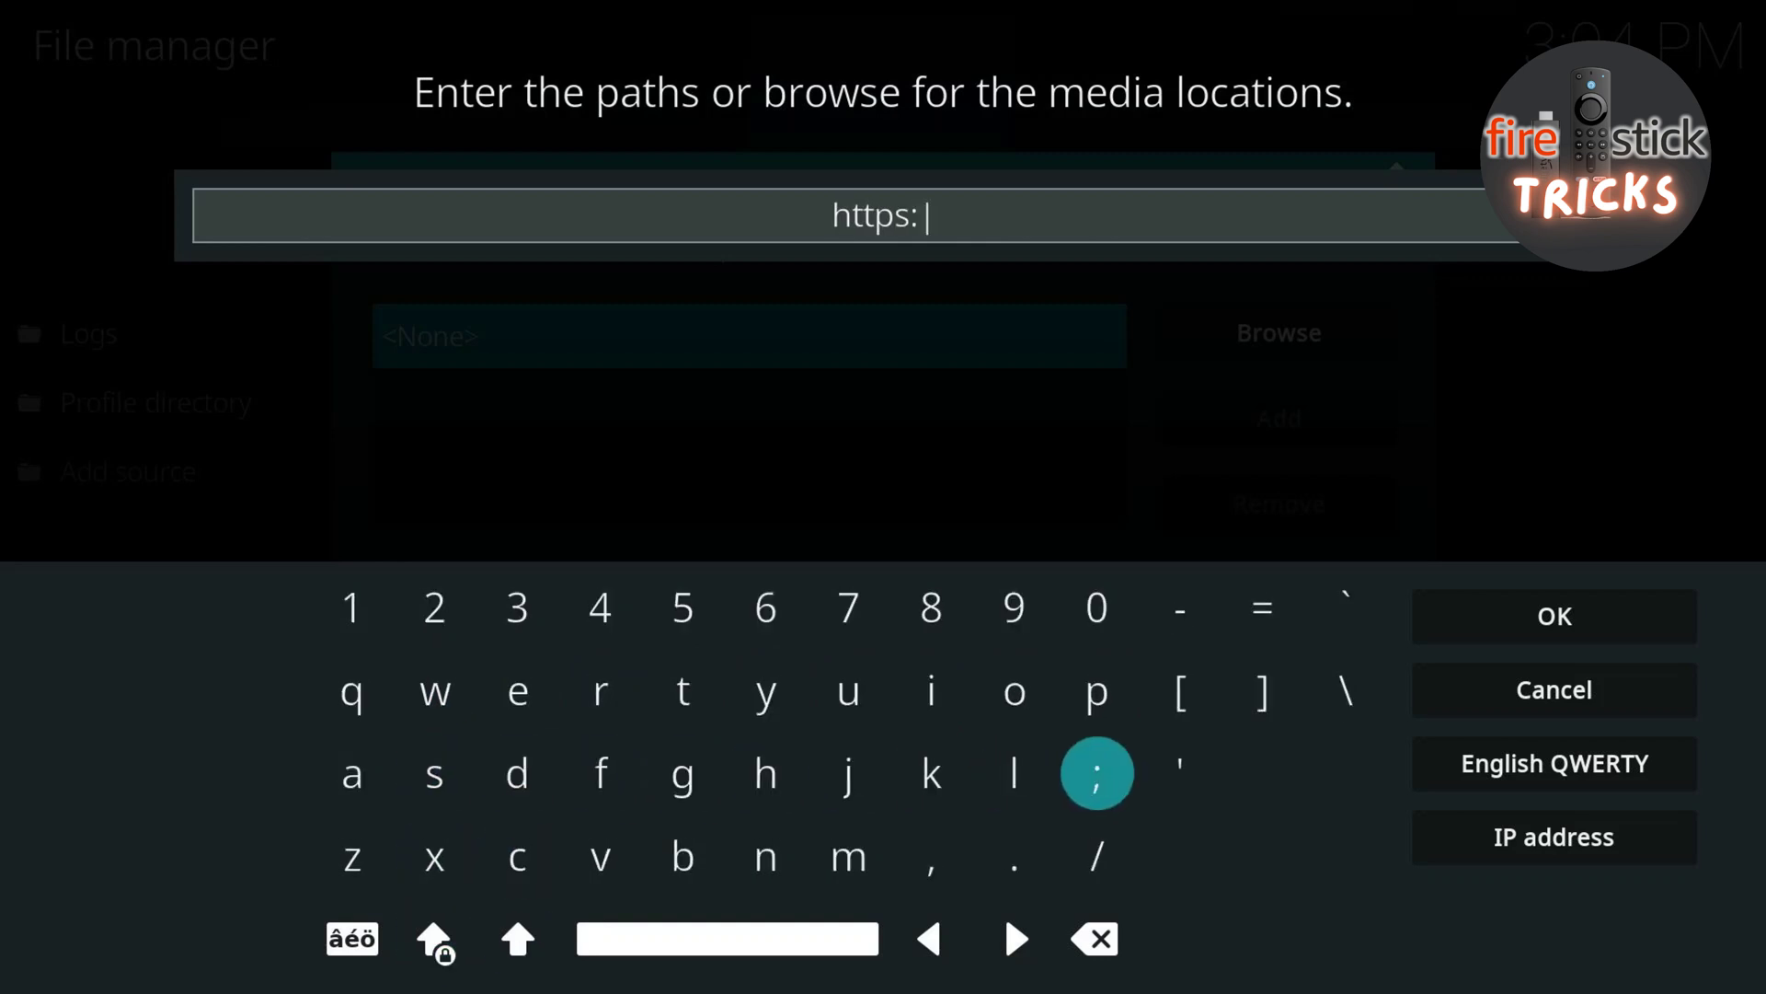
{"action": "key", "text": "Down"}
{"action": "key", "text": "Return"}
{"action": "key", "text": "Return"}
{"action": "key", "text": "Left"}
{"action": "key", "text": "Left"}
{"action": "key", "text": "Left"}
{"action": "key", "text": "Left"}
{"action": "key", "text": "Up"}
{"action": "key", "text": "Up"}
{"action": "key", "text": "Left"}
{"action": "key", "text": "Return"}
{"action": "key", "text": "Left"}
{"action": "key", "text": "Left"}
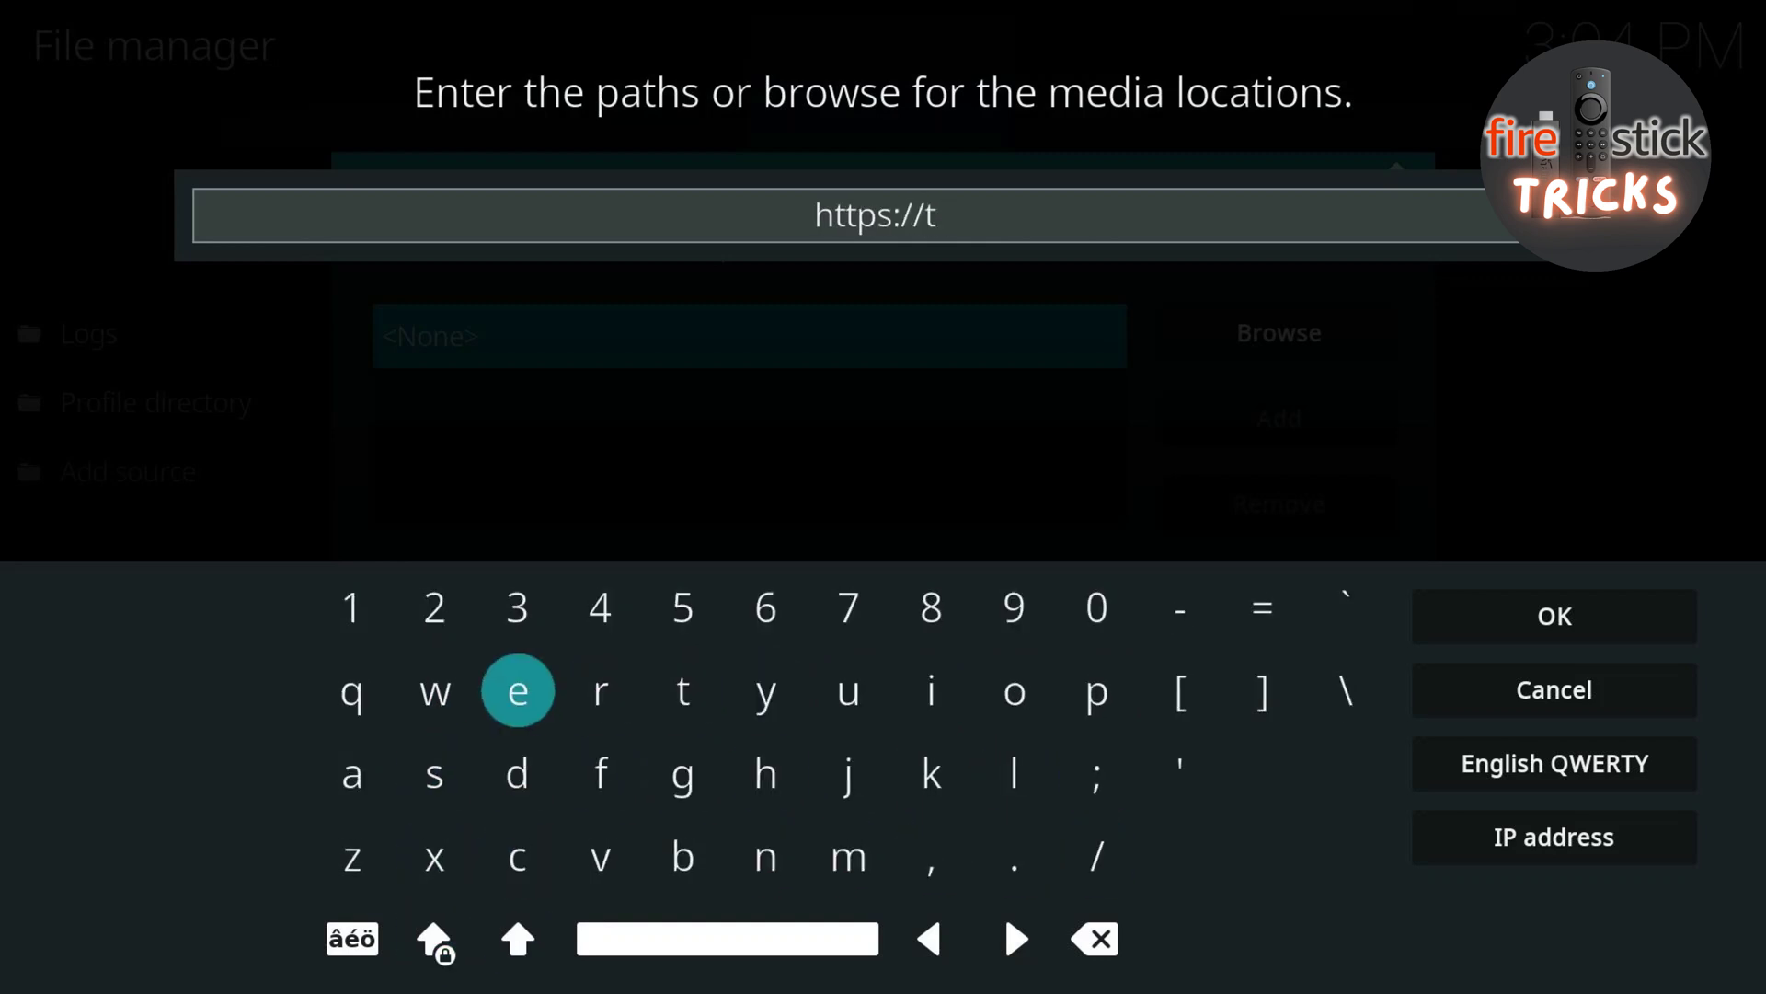
{"action": "key", "text": "Return"}
{"action": "key", "text": "Left"}
{"action": "key", "text": "Down"}
{"action": "key", "text": "Left"}
{"action": "key", "text": "Return"}
{"action": "key", "text": "Right"}
{"action": "key", "text": "Right"}
{"action": "key", "text": "Right"}
{"action": "key", "text": "Right"}
{"action": "key", "text": "Right"}
{"action": "key", "text": "Down"}
{"action": "key", "text": "Right"}
{"action": "key", "text": "Return"}
{"action": "key", "text": "Up"}
{"action": "key", "text": "Up"}
{"action": "key", "text": "Up"}
{"action": "key", "text": "Right"}
{"action": "key", "text": "Right"}
{"action": "key", "text": "Right"}
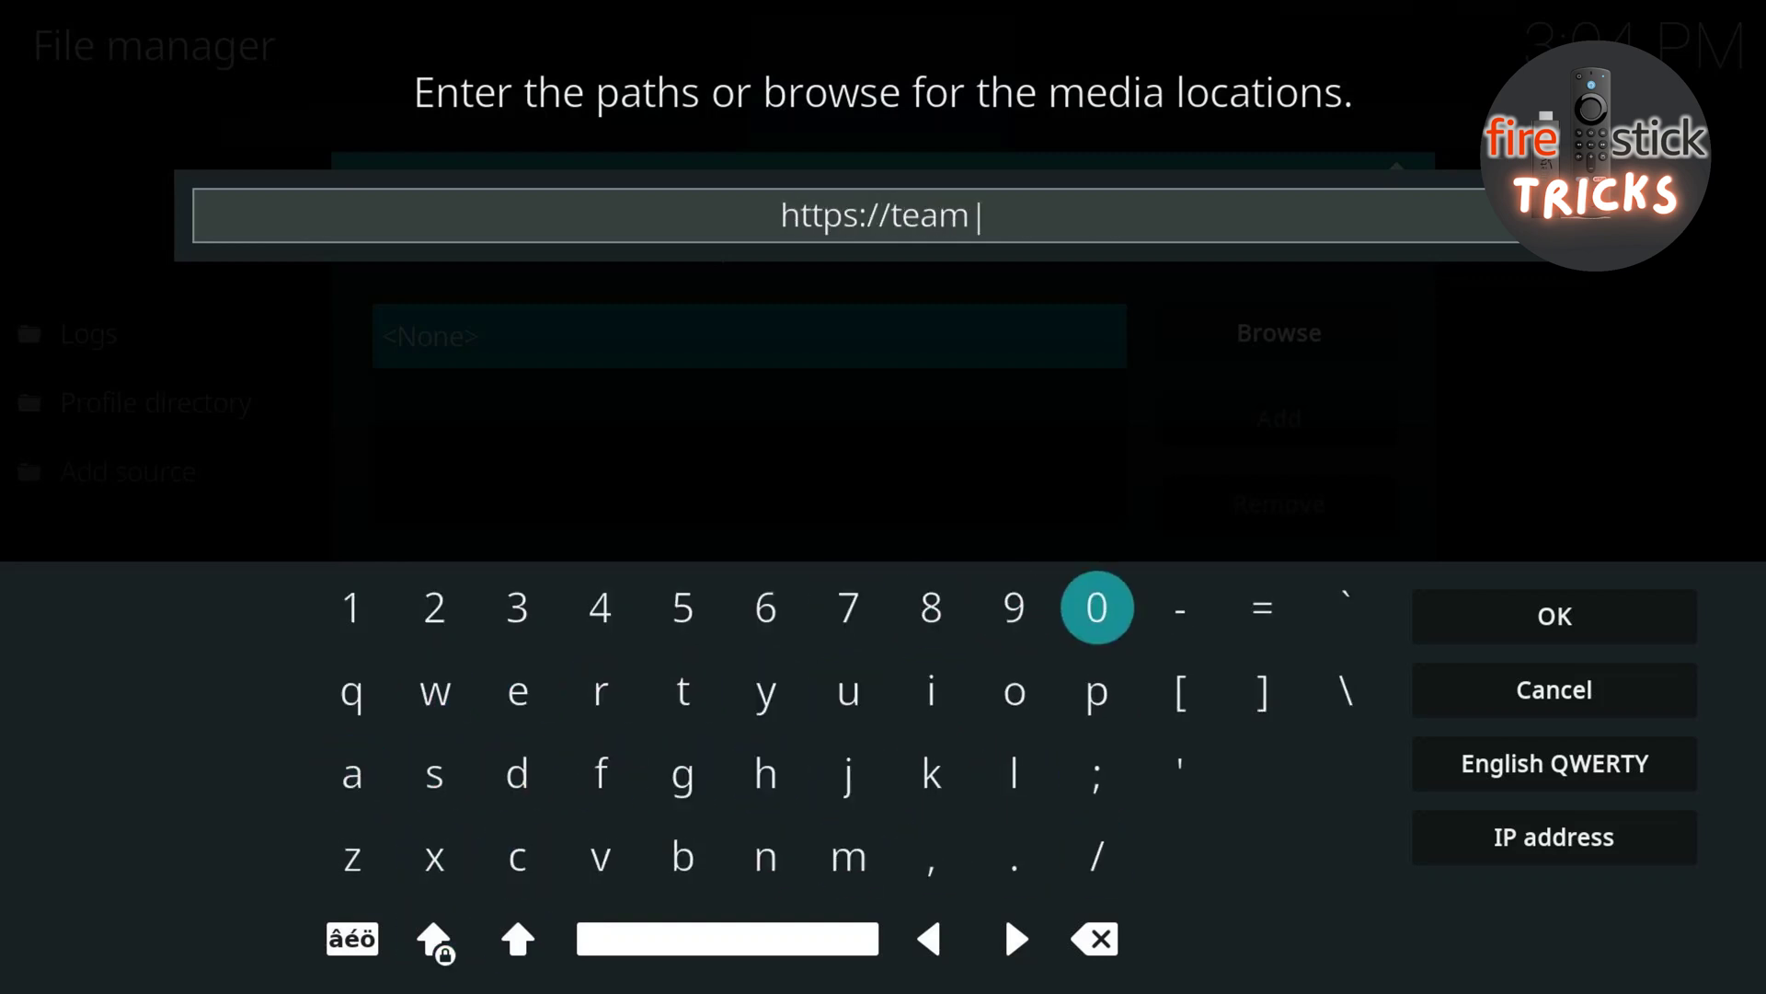
{"action": "key", "text": "Right"}
{"action": "key", "text": "Return"}
{"action": "key", "text": "Down"}
{"action": "key", "text": "Left"}
{"action": "key", "text": "Left"}
{"action": "key", "text": "Left"}
{"action": "key", "text": "Left"}
{"action": "key", "text": "Left"}
{"action": "key", "text": "Left"}
{"action": "key", "text": "Left"}
{"action": "key", "text": "Left"}
{"action": "key", "text": "Down"}
{"action": "key", "text": "Down"}
{"action": "key", "text": "Return"}
{"action": "key", "text": "Up"}
{"action": "key", "text": "Up"}
{"action": "key", "text": "Right"}
{"action": "key", "text": "Return"}
{"action": "key", "text": "Left"}
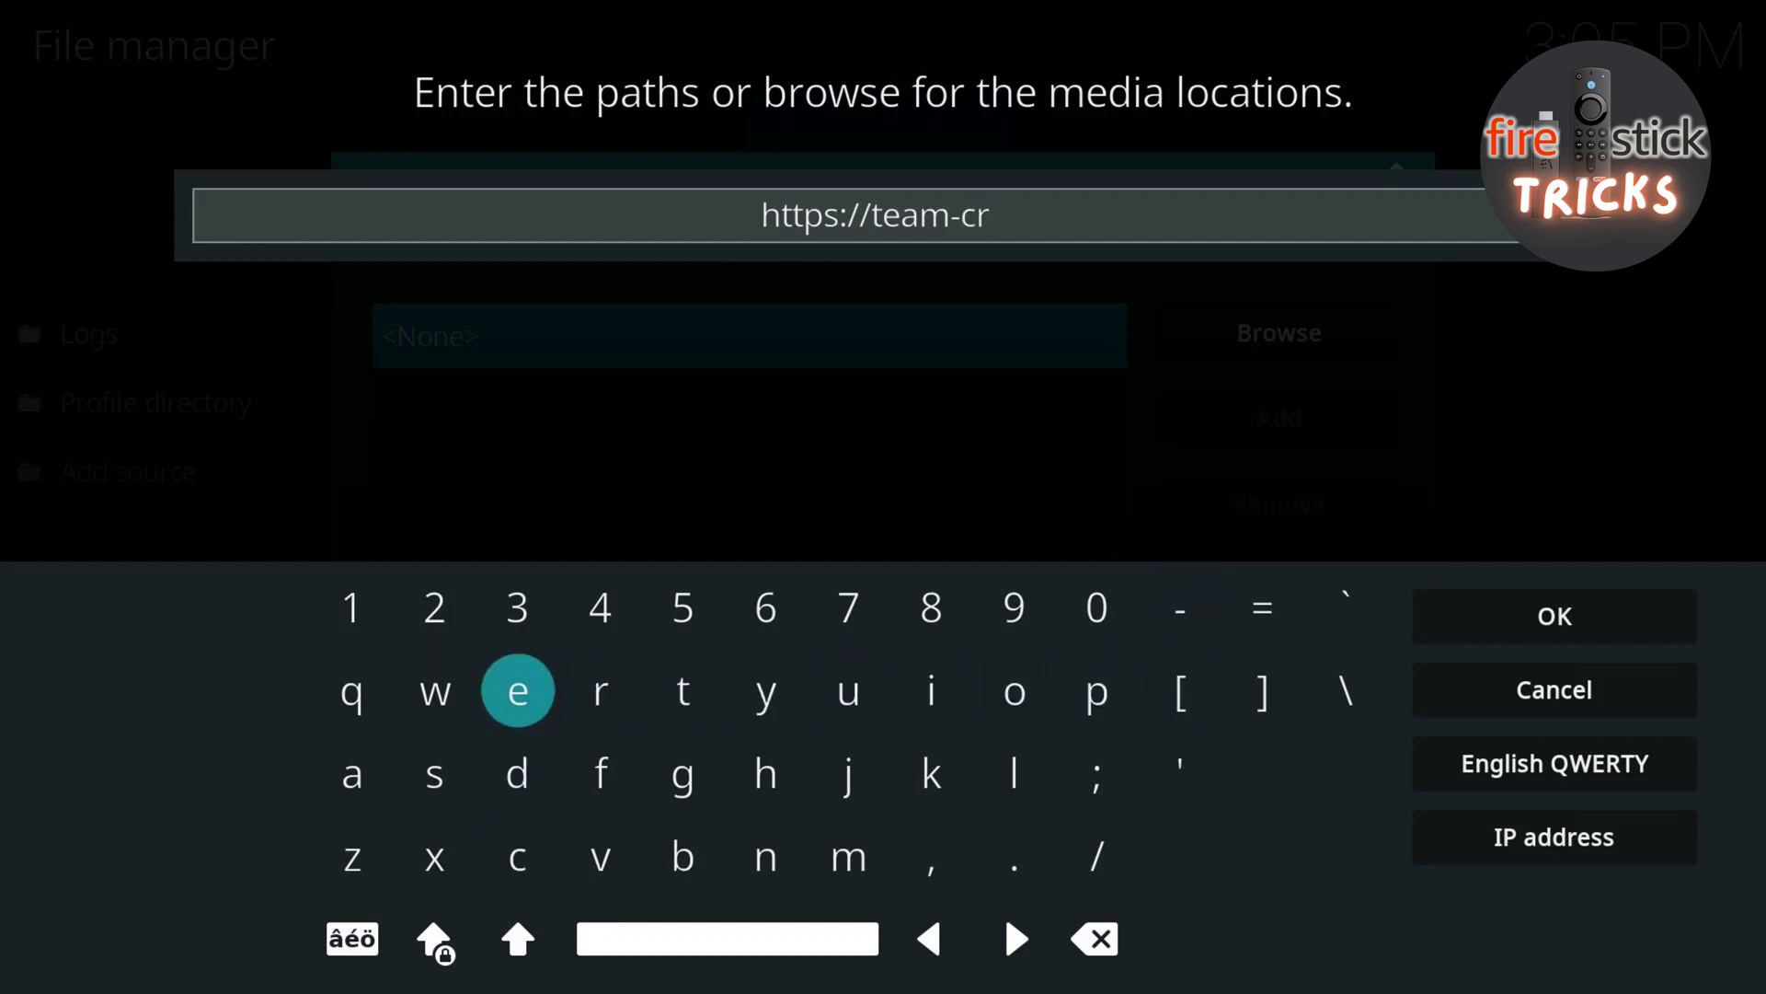
{"action": "key", "text": "Return"}
{"action": "key", "text": "Left"}
{"action": "key", "text": "Return"}
{"action": "key", "text": "Down"}
{"action": "key", "text": "Down"}
{"action": "key", "text": "Right"}
{"action": "key", "text": "Right"}
{"action": "key", "text": "Right"}
{"action": "key", "text": "Right"}
{"action": "key", "text": "Right"}
{"action": "key", "text": "Right"}
{"action": "key", "text": "Right"}
{"action": "key", "text": "Return"}
{"action": "key", "text": "Up"}
{"action": "key", "text": "Left"}
{"action": "key", "text": "Left"}
{"action": "key", "text": "Left"}
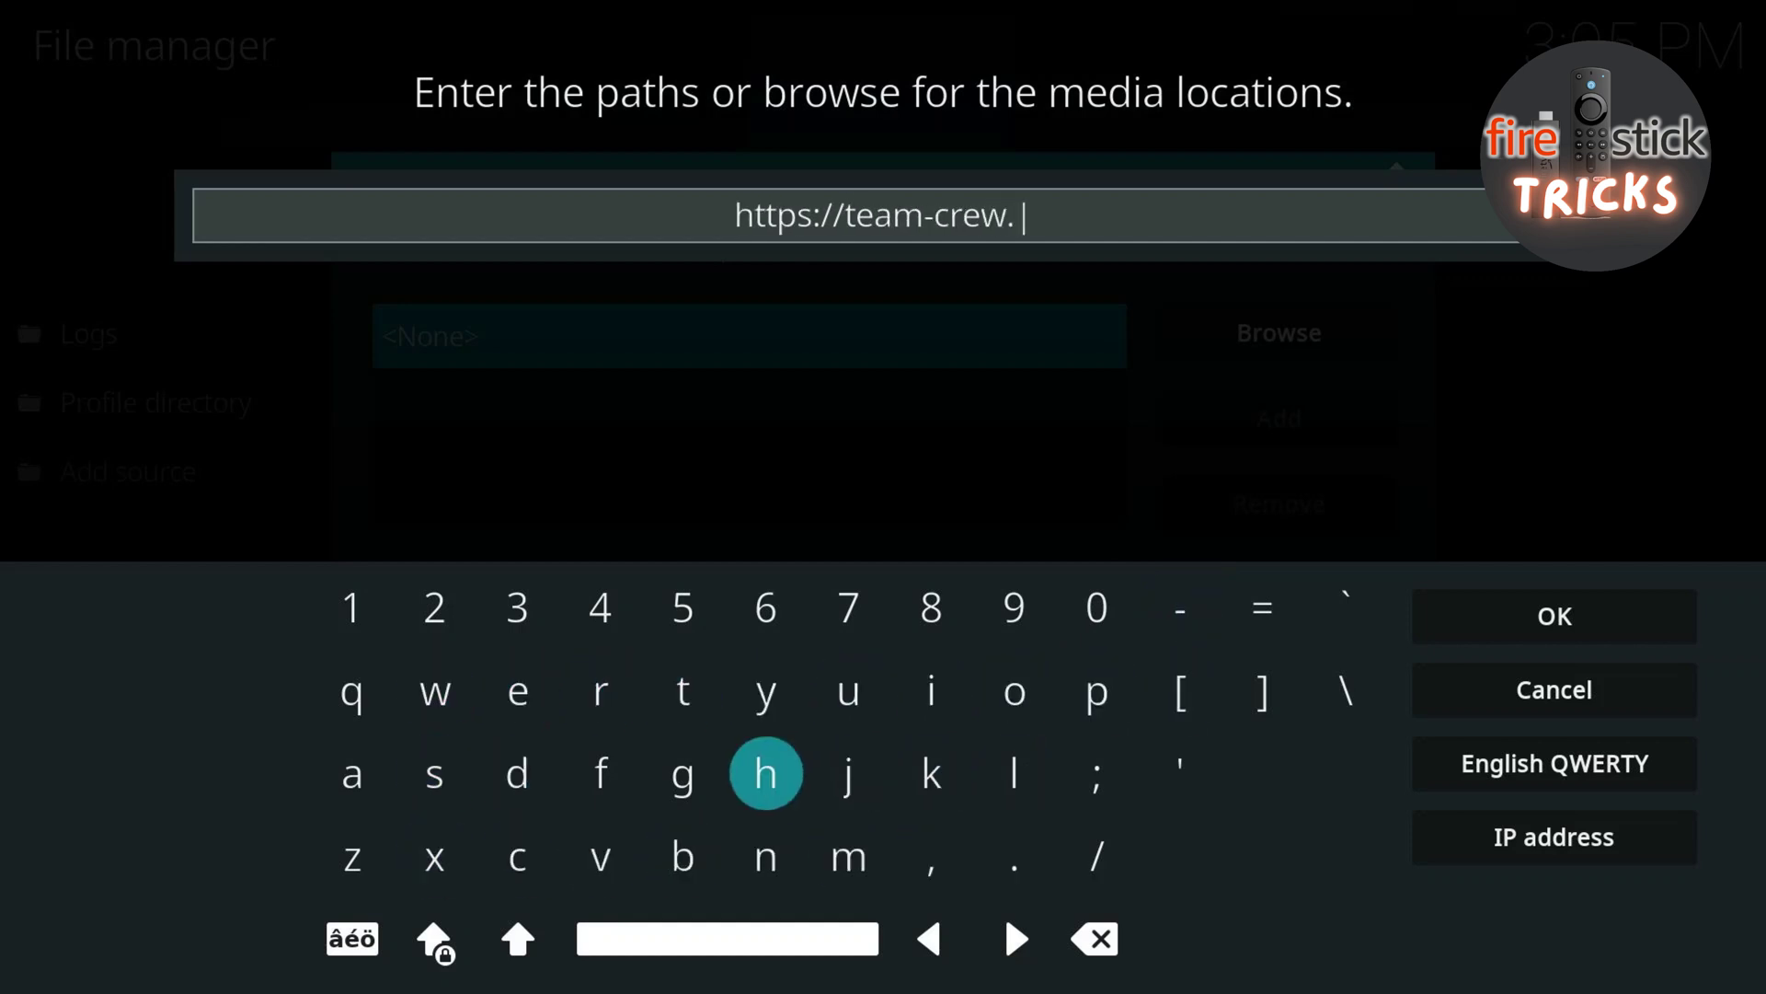
{"action": "key", "text": "Left"}
{"action": "key", "text": "Return"}
{"action": "key", "text": "Up"}
{"action": "key", "text": "Right"}
{"action": "key", "text": "Right"}
{"action": "key", "text": "Right"}
{"action": "key", "text": "Return"}
{"action": "key", "text": "Left"}
{"action": "key", "text": "Left"}
{"action": "key", "text": "Left"}
{"action": "key", "text": "Return"}
{"action": "key", "text": "Down"}
{"action": "key", "text": "Right"}
{"action": "key", "text": "Return"}
{"action": "key", "text": "Up"}
{"action": "key", "text": "Right"}
{"action": "key", "text": "Return"}
{"action": "key", "text": "Down"}
{"action": "key", "text": "Down"}
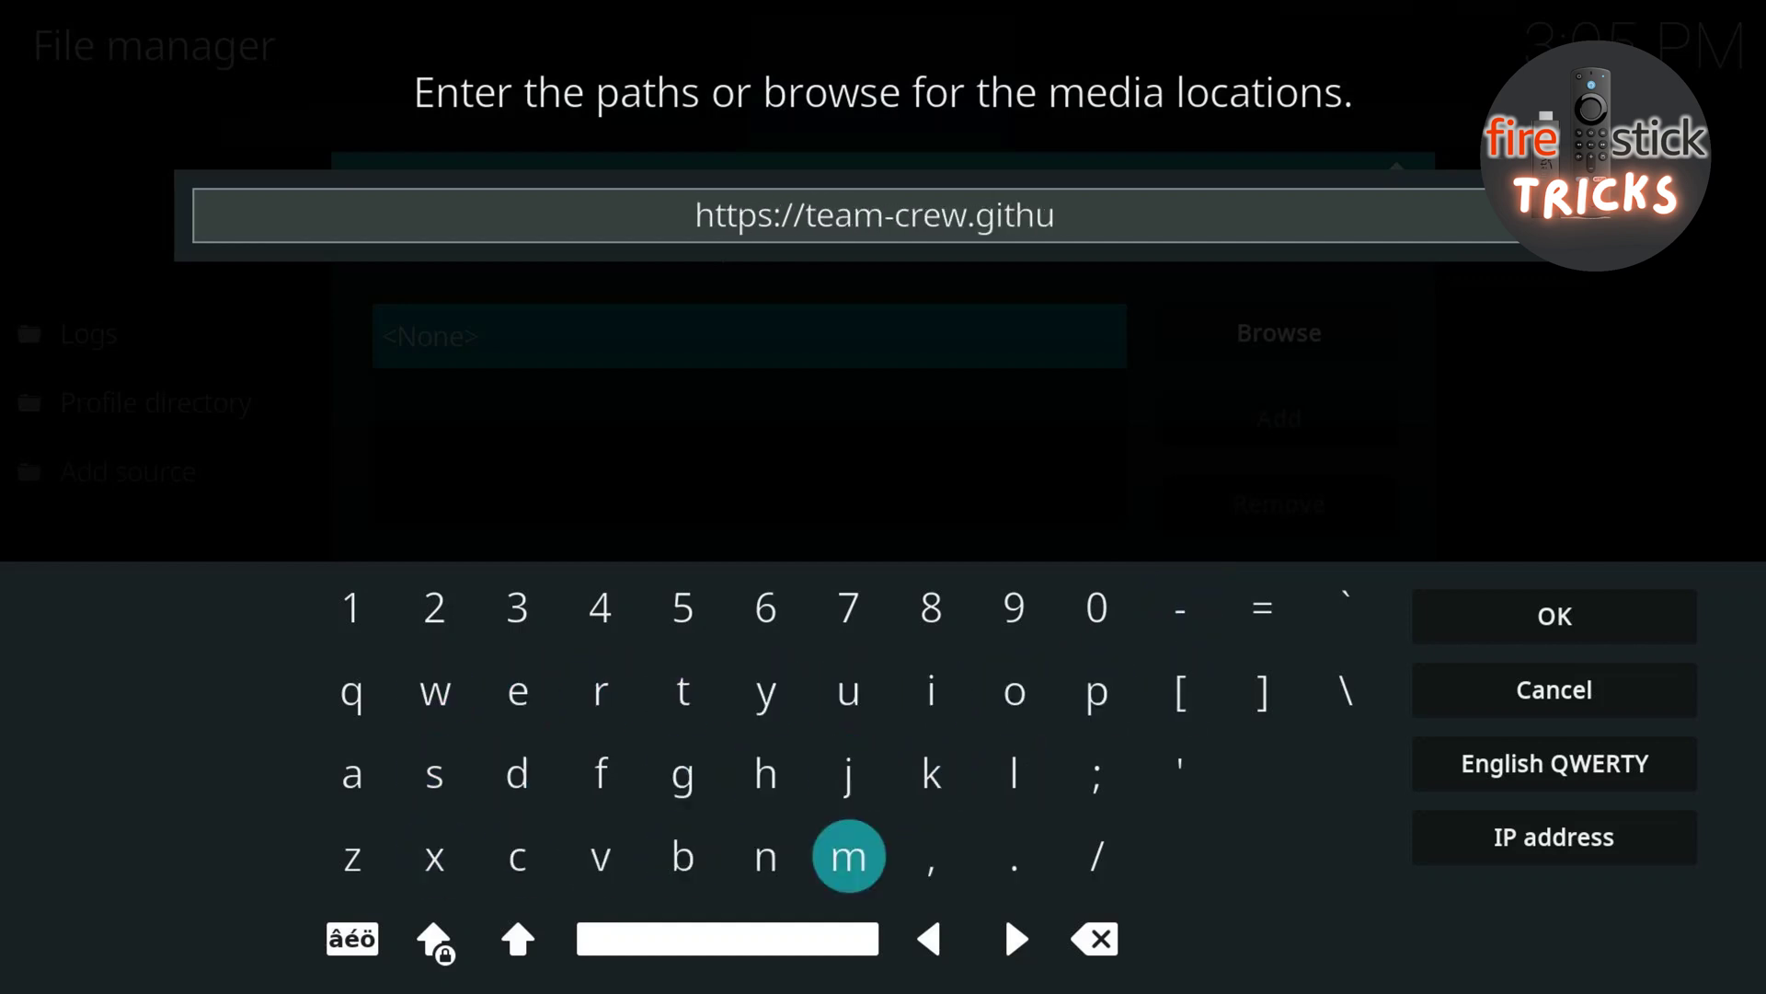
{"action": "key", "text": "Left"}
{"action": "key", "text": "Left"}
{"action": "key", "text": "Return"}
{"action": "key", "text": "Right"}
{"action": "key", "text": "Right"}
{"action": "key", "text": "Right"}
{"action": "key", "text": "Right"}
{"action": "key", "text": "Return"}
{"action": "key", "text": "Up"}
{"action": "key", "text": "Up"}
{"action": "key", "text": "Left"}
{"action": "key", "text": "Return"}
{"action": "key", "text": "Right"}
{"action": "key", "text": "Return"}
{"action": "key", "text": "Right"}
{"action": "key", "text": "Right"}
{"action": "key", "text": "Right"}
{"action": "key", "text": "Right"}
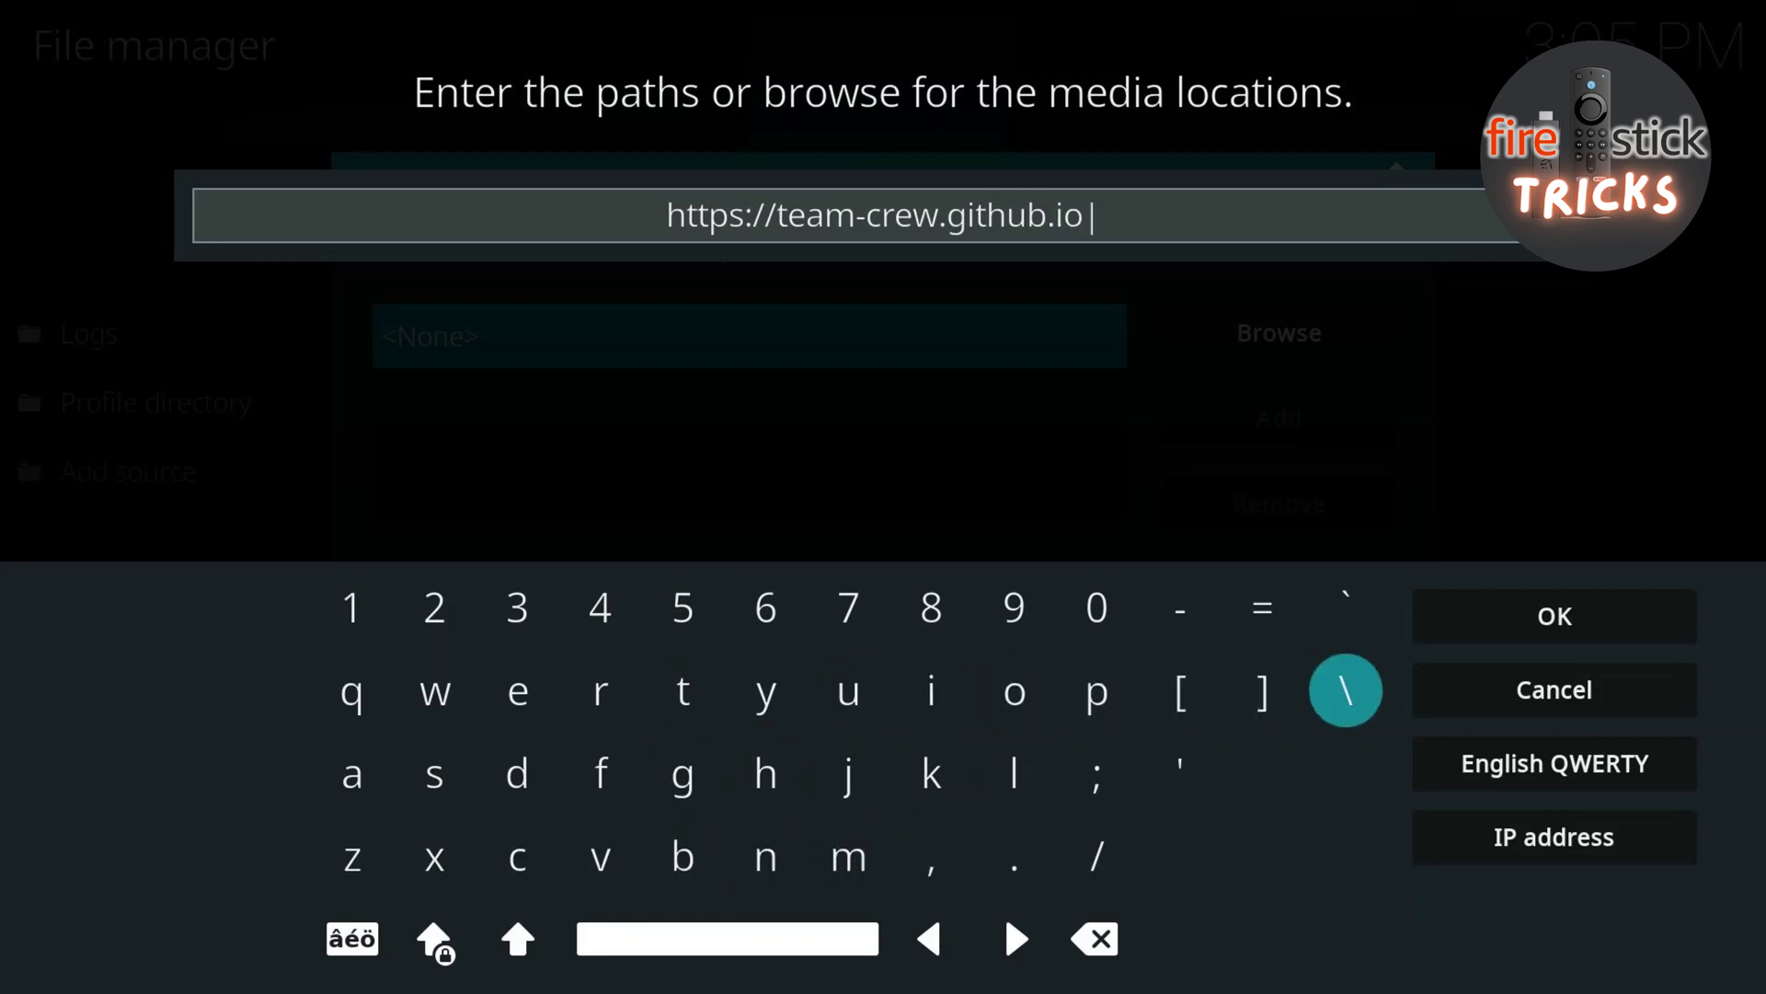
{"action": "key", "text": "Right"}
{"action": "key", "text": "Up"}
{"action": "key", "text": "Up"}
{"action": "key", "text": "Up"}
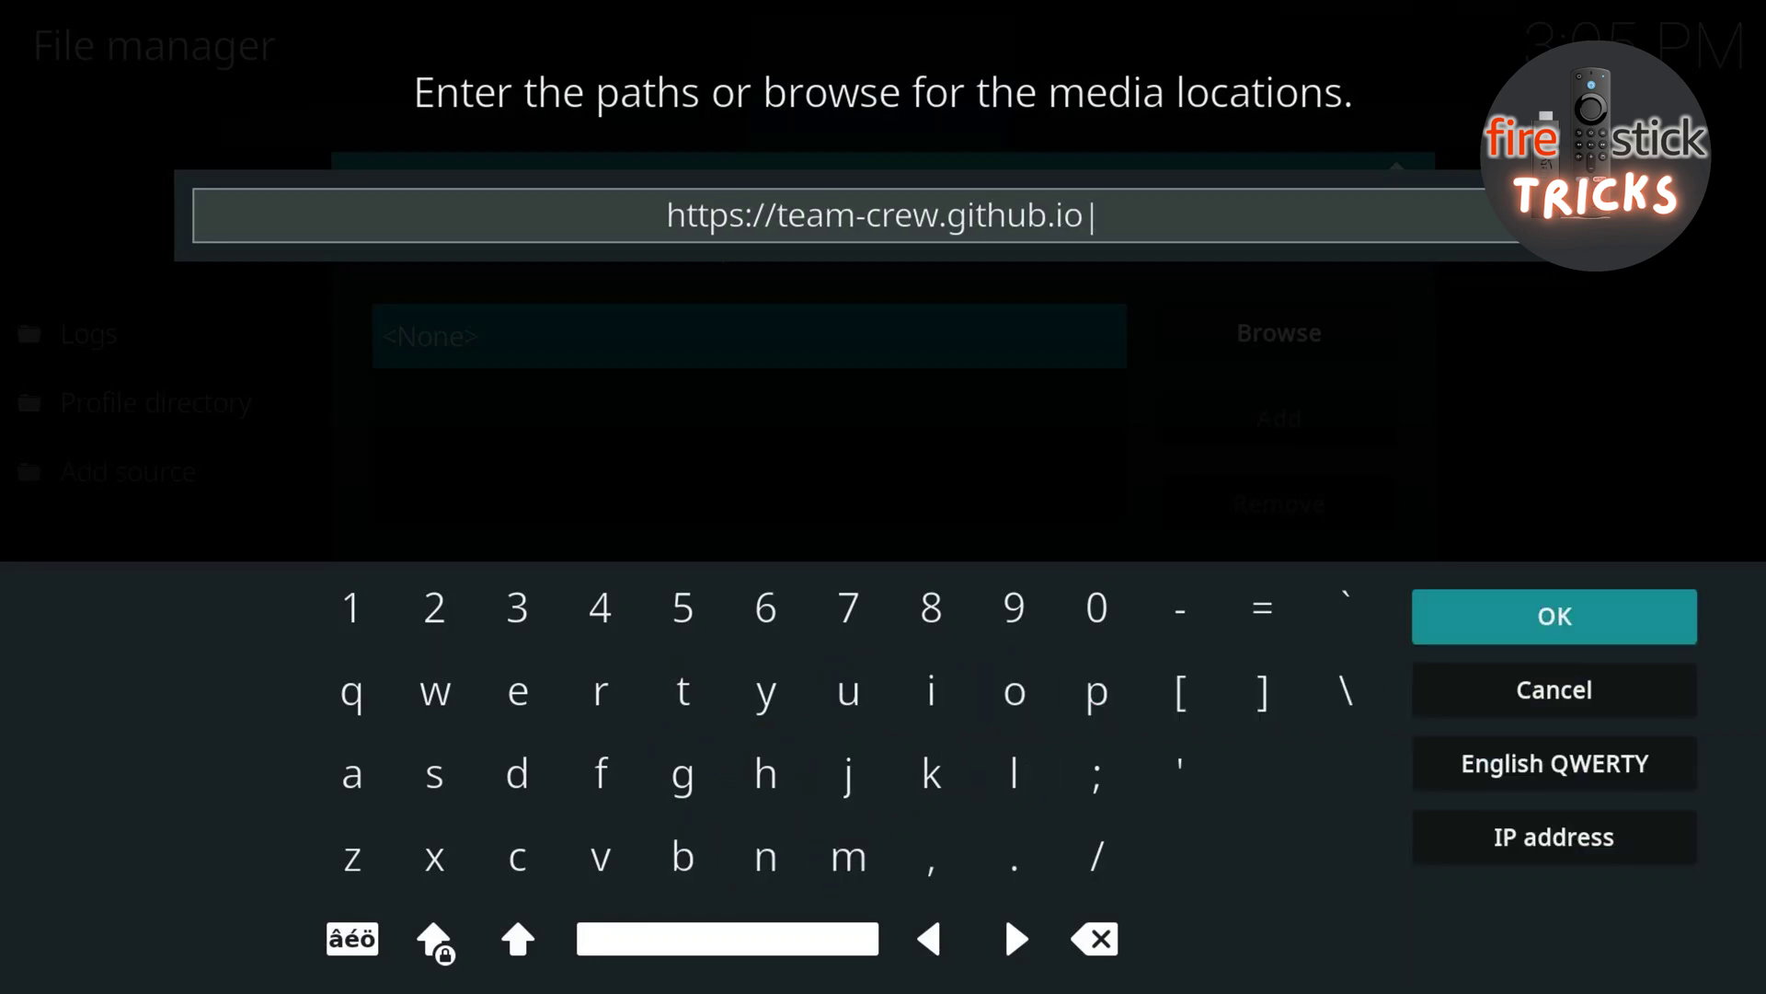
{"action": "key", "text": "Return"}
- Name the source 'crew', accept it, and leave the File manager
{"action": "key", "text": "Down"}
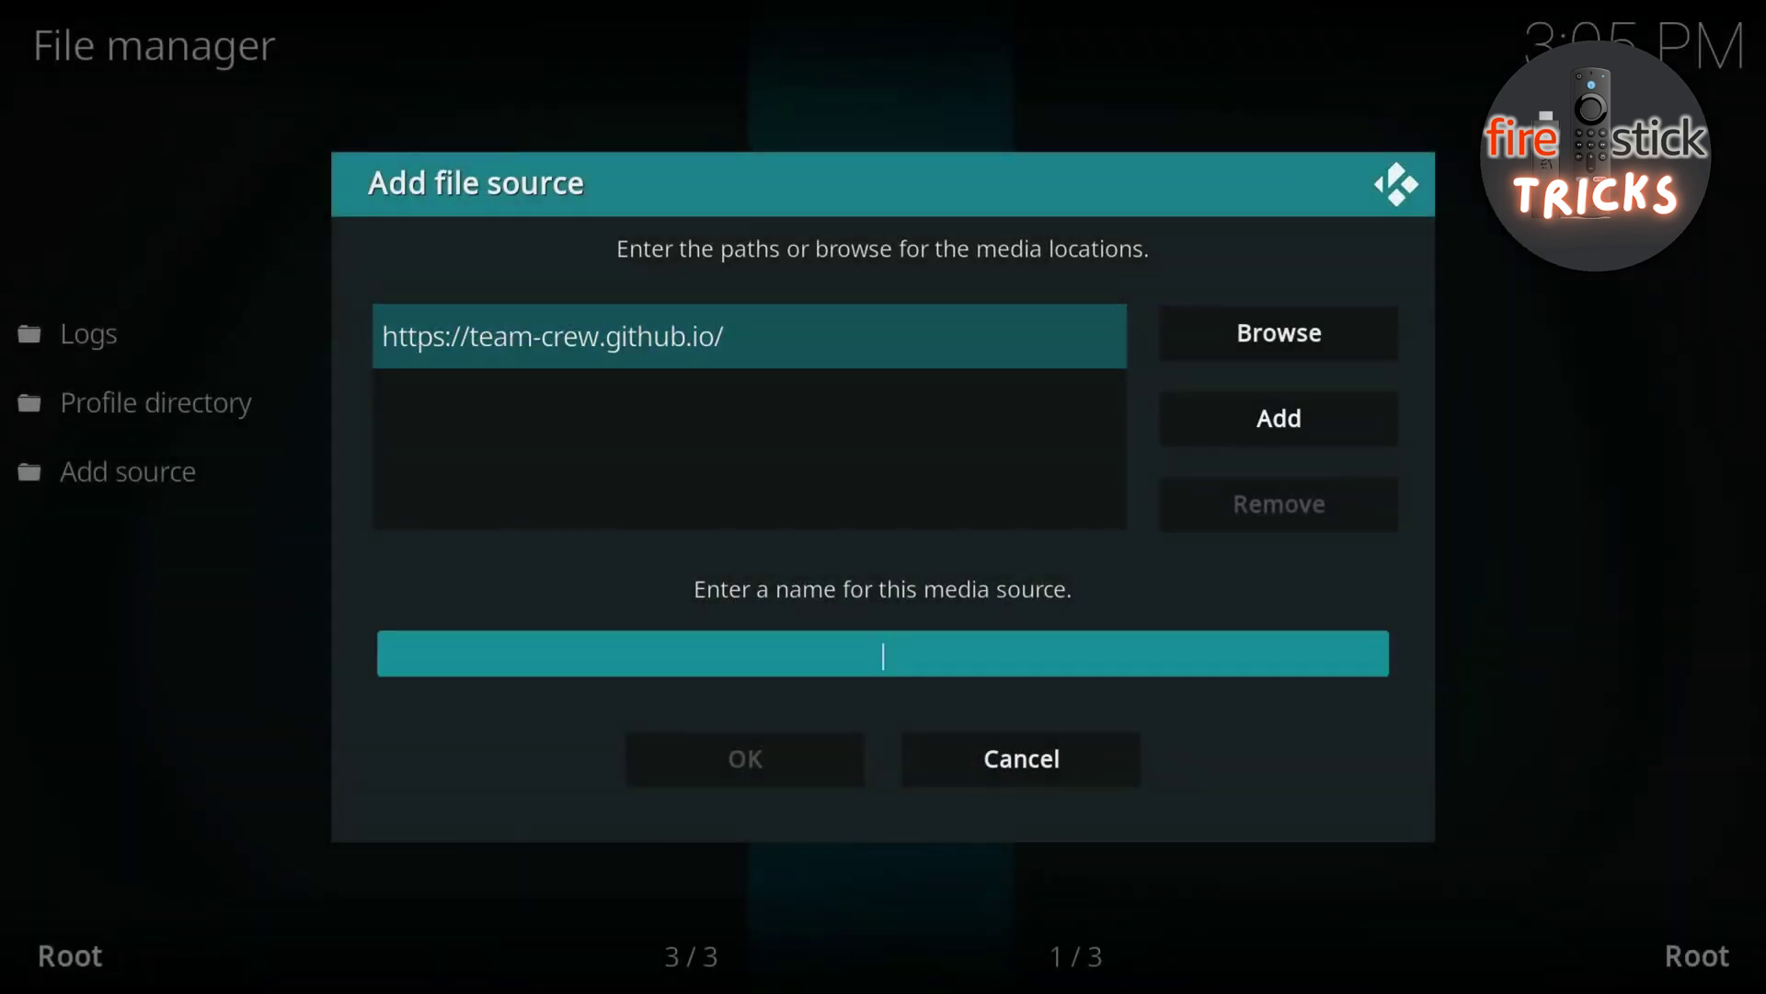
{"action": "key", "text": "Return"}
{"action": "key", "text": "Left"}
{"action": "key", "text": "Left"}
{"action": "key", "text": "Left"}
{"action": "key", "text": "Left"}
{"action": "key", "text": "Left"}
{"action": "key", "text": "Left"}
{"action": "key", "text": "Left"}
{"action": "key", "text": "Left"}
{"action": "key", "text": "Left"}
{"action": "key", "text": "Left"}
{"action": "key", "text": "Left"}
{"action": "key", "text": "Down"}
{"action": "key", "text": "Down"}
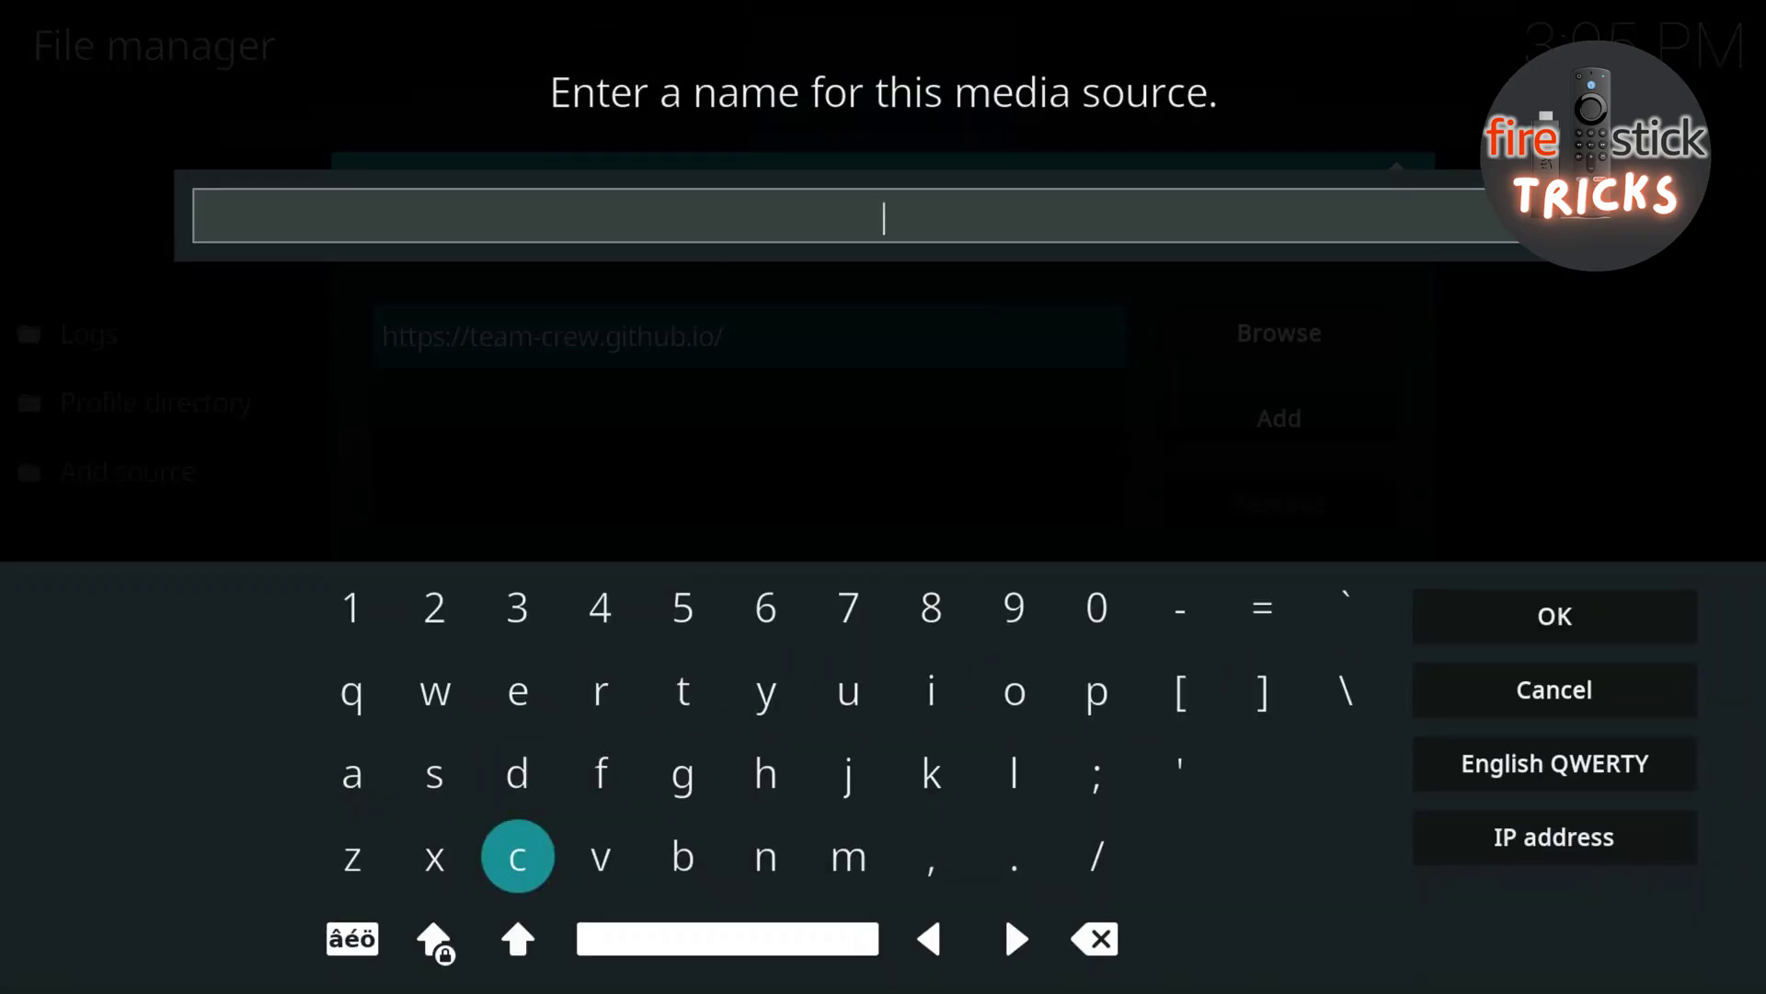
{"action": "key", "text": "Return"}
{"action": "key", "text": "Up"}
{"action": "key", "text": "Right"}
{"action": "key", "text": "Up"}
{"action": "key", "text": "Return"}
{"action": "key", "text": "Left"}
{"action": "key", "text": "Return"}
{"action": "key", "text": "Left"}
{"action": "key", "text": "Return"}
{"action": "key", "text": "Left"}
{"action": "key", "text": "Left"}
{"action": "key", "text": "Right"}
{"action": "key", "text": "Up"}
{"action": "key", "text": "Return"}
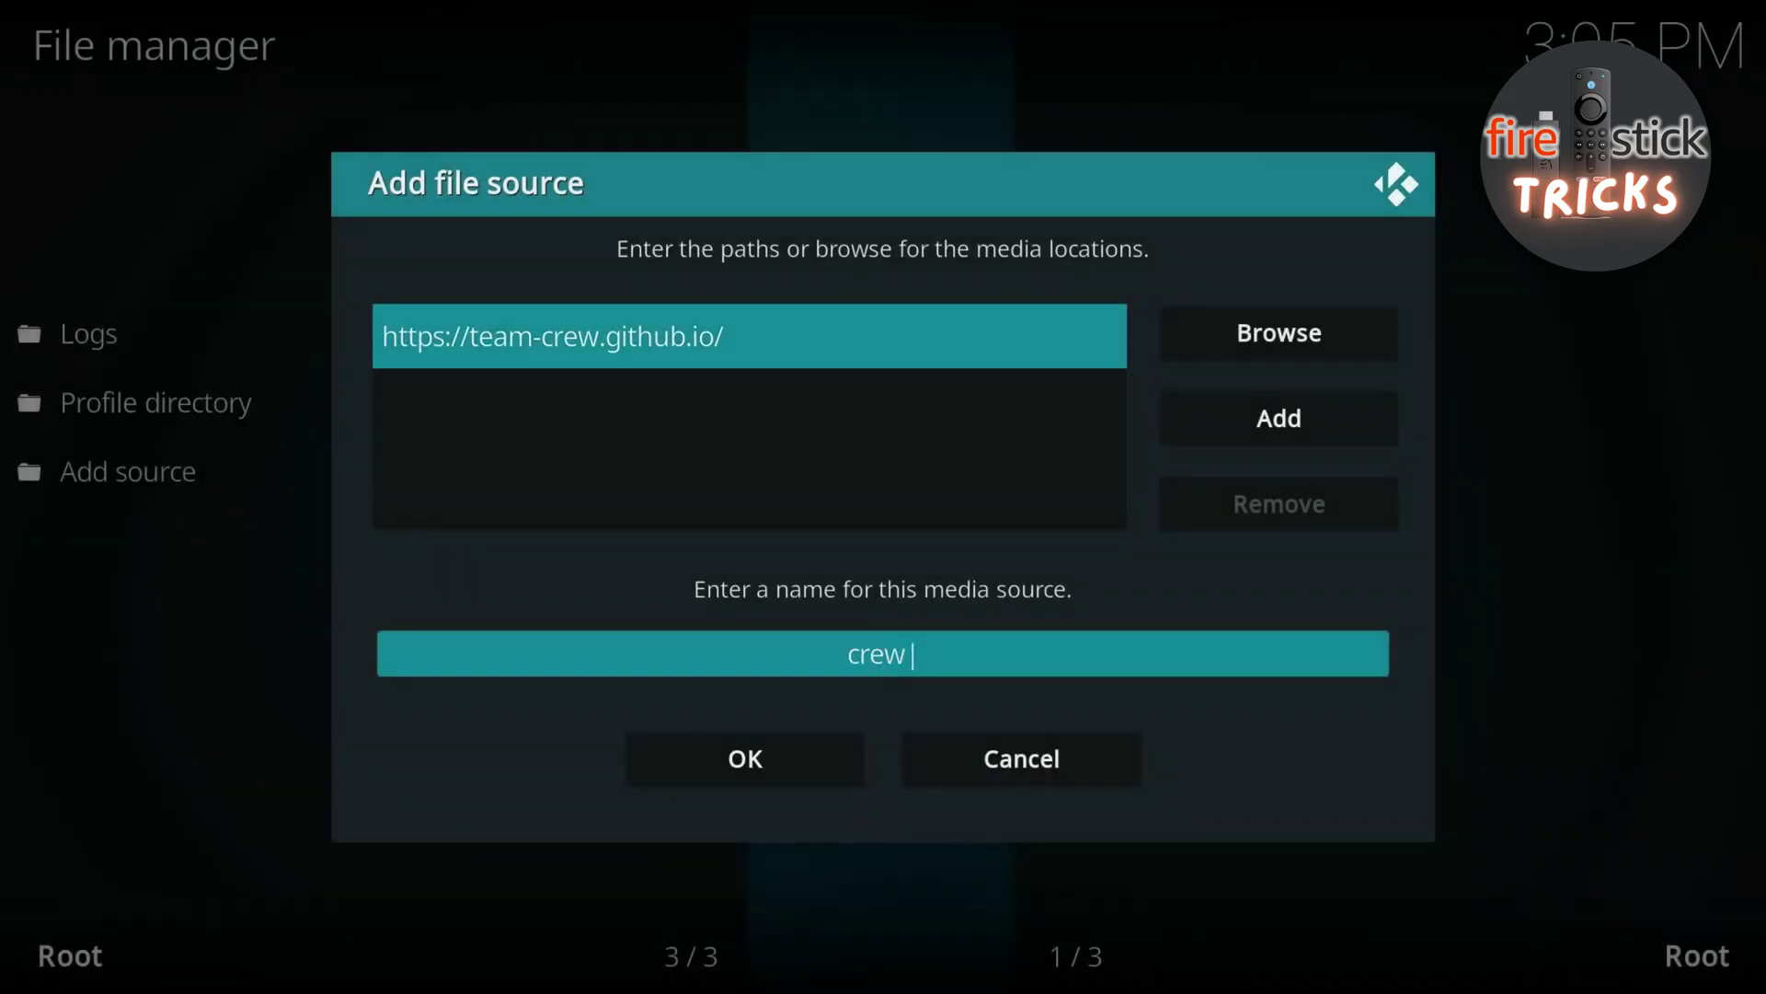
{"action": "key", "text": "Down"}
{"action": "key", "text": "Return"}
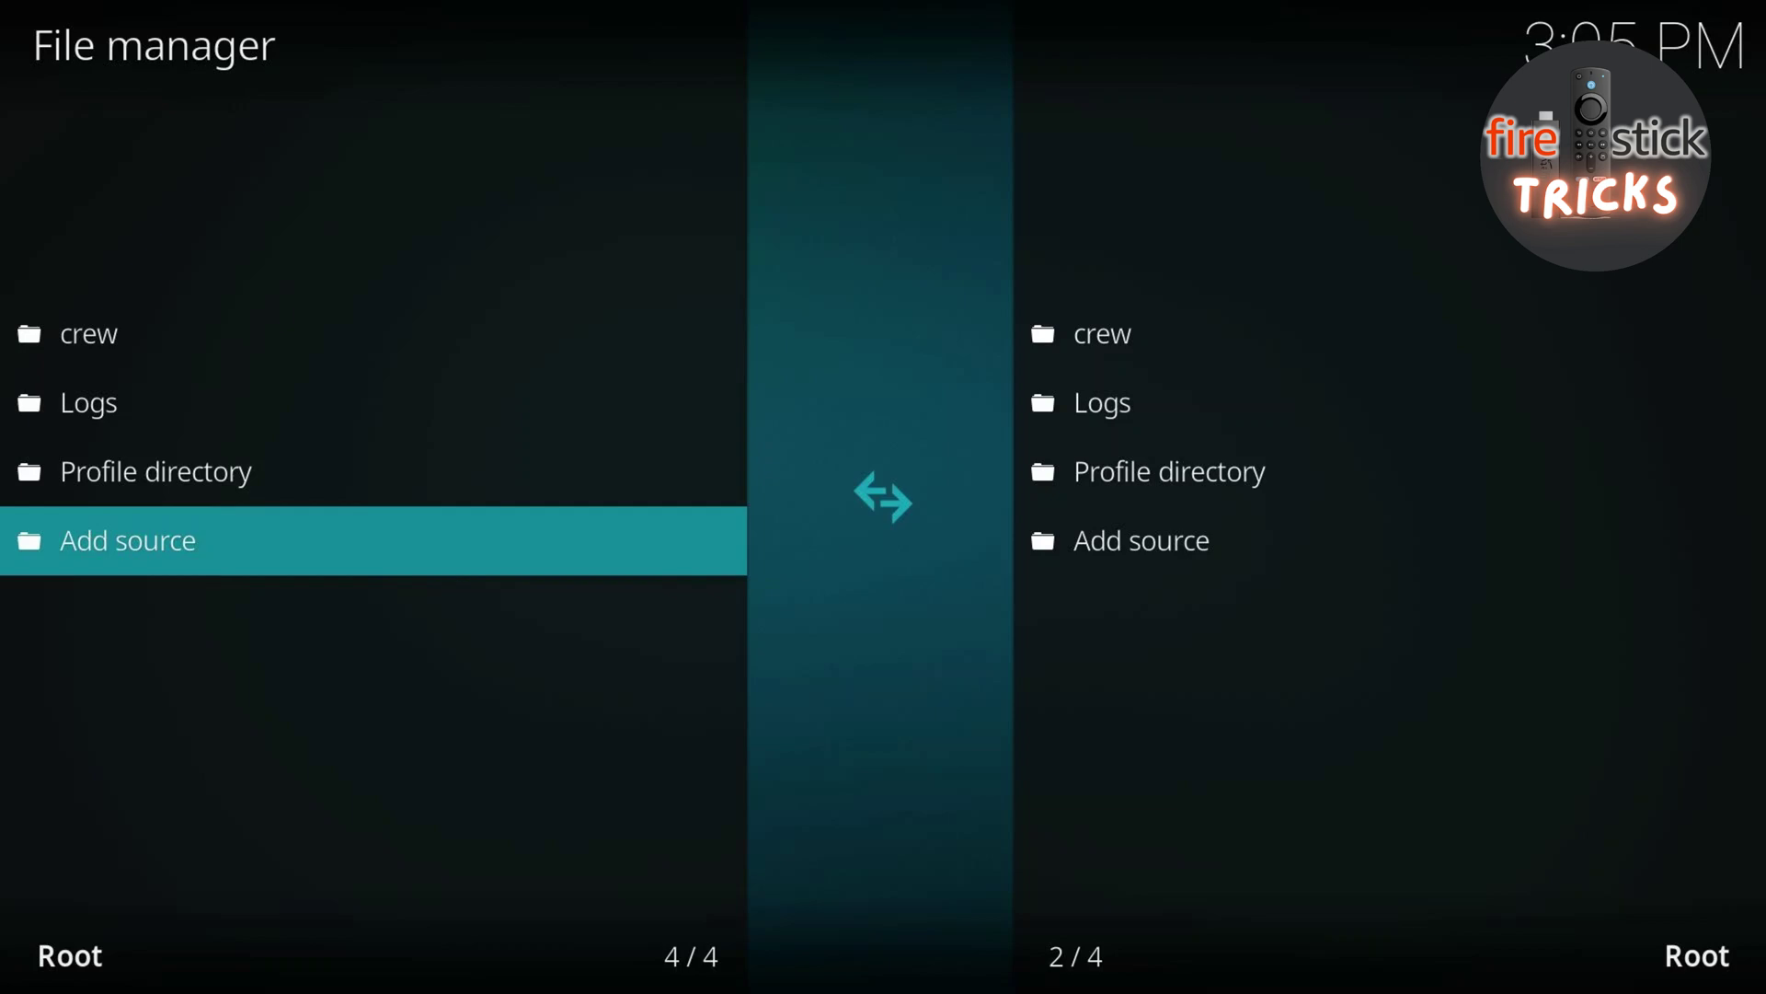
{"action": "key", "text": "Escape"}
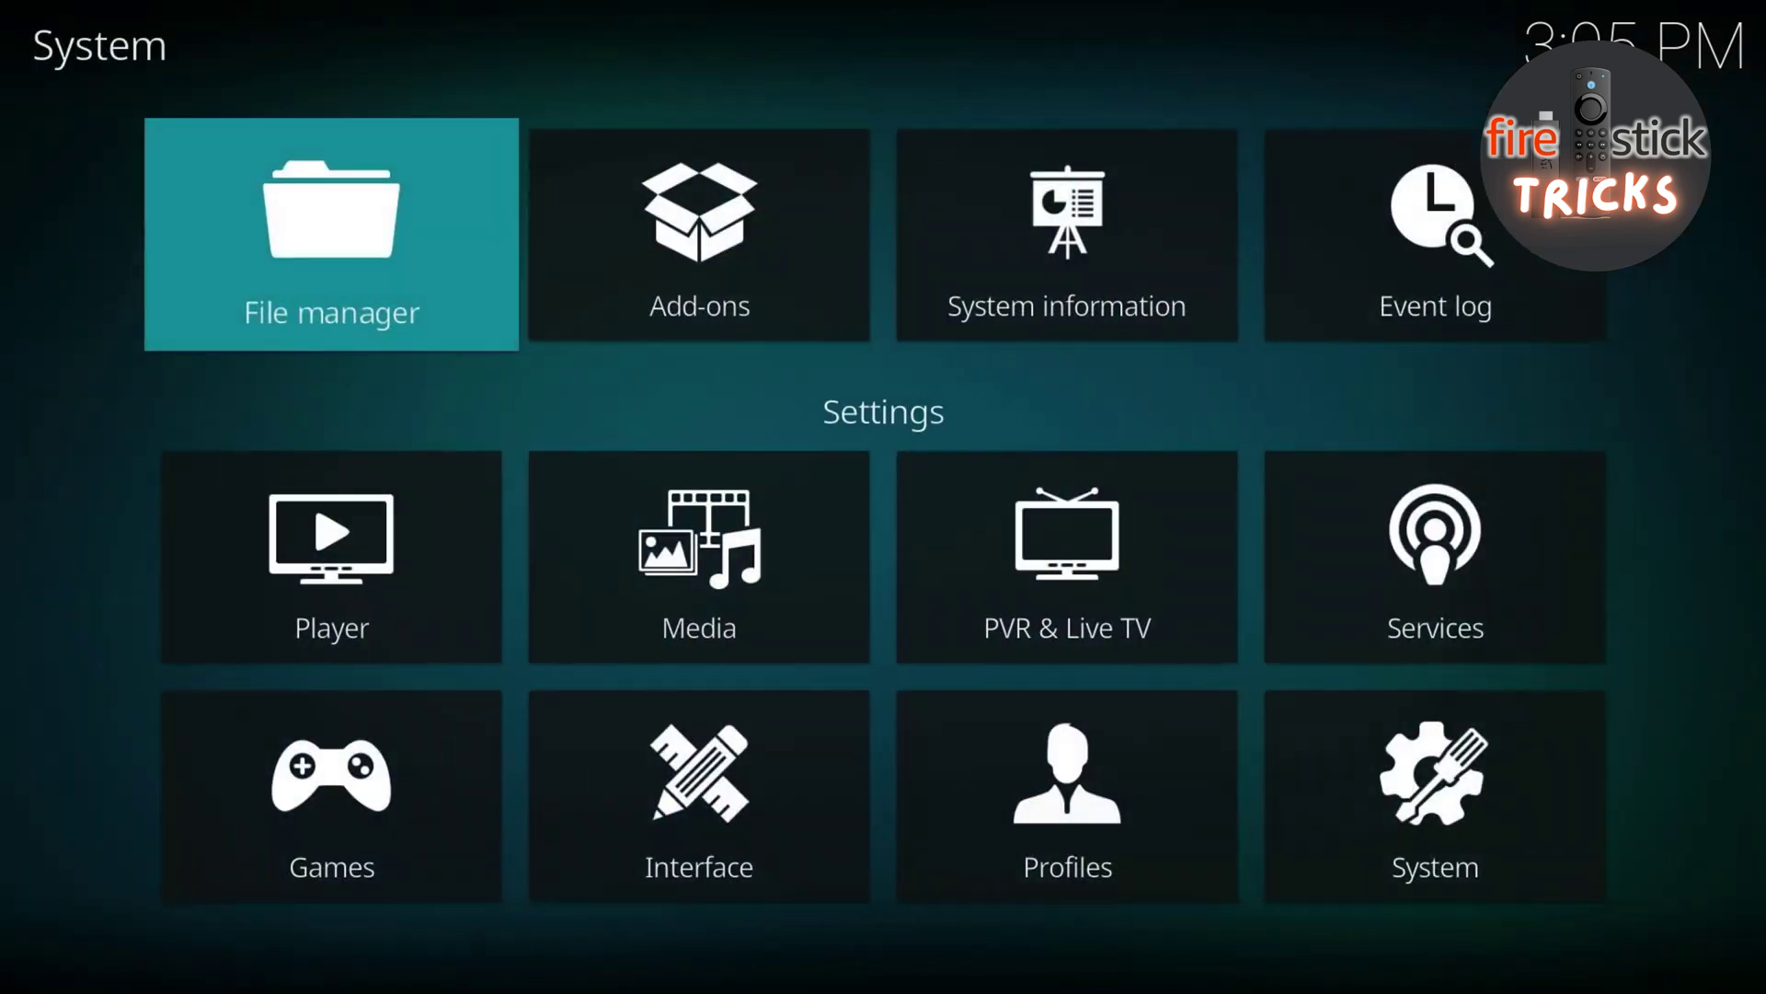
- Go back to Kodi's home menu and enter the Add-ons section
{"action": "key", "text": "Escape"}
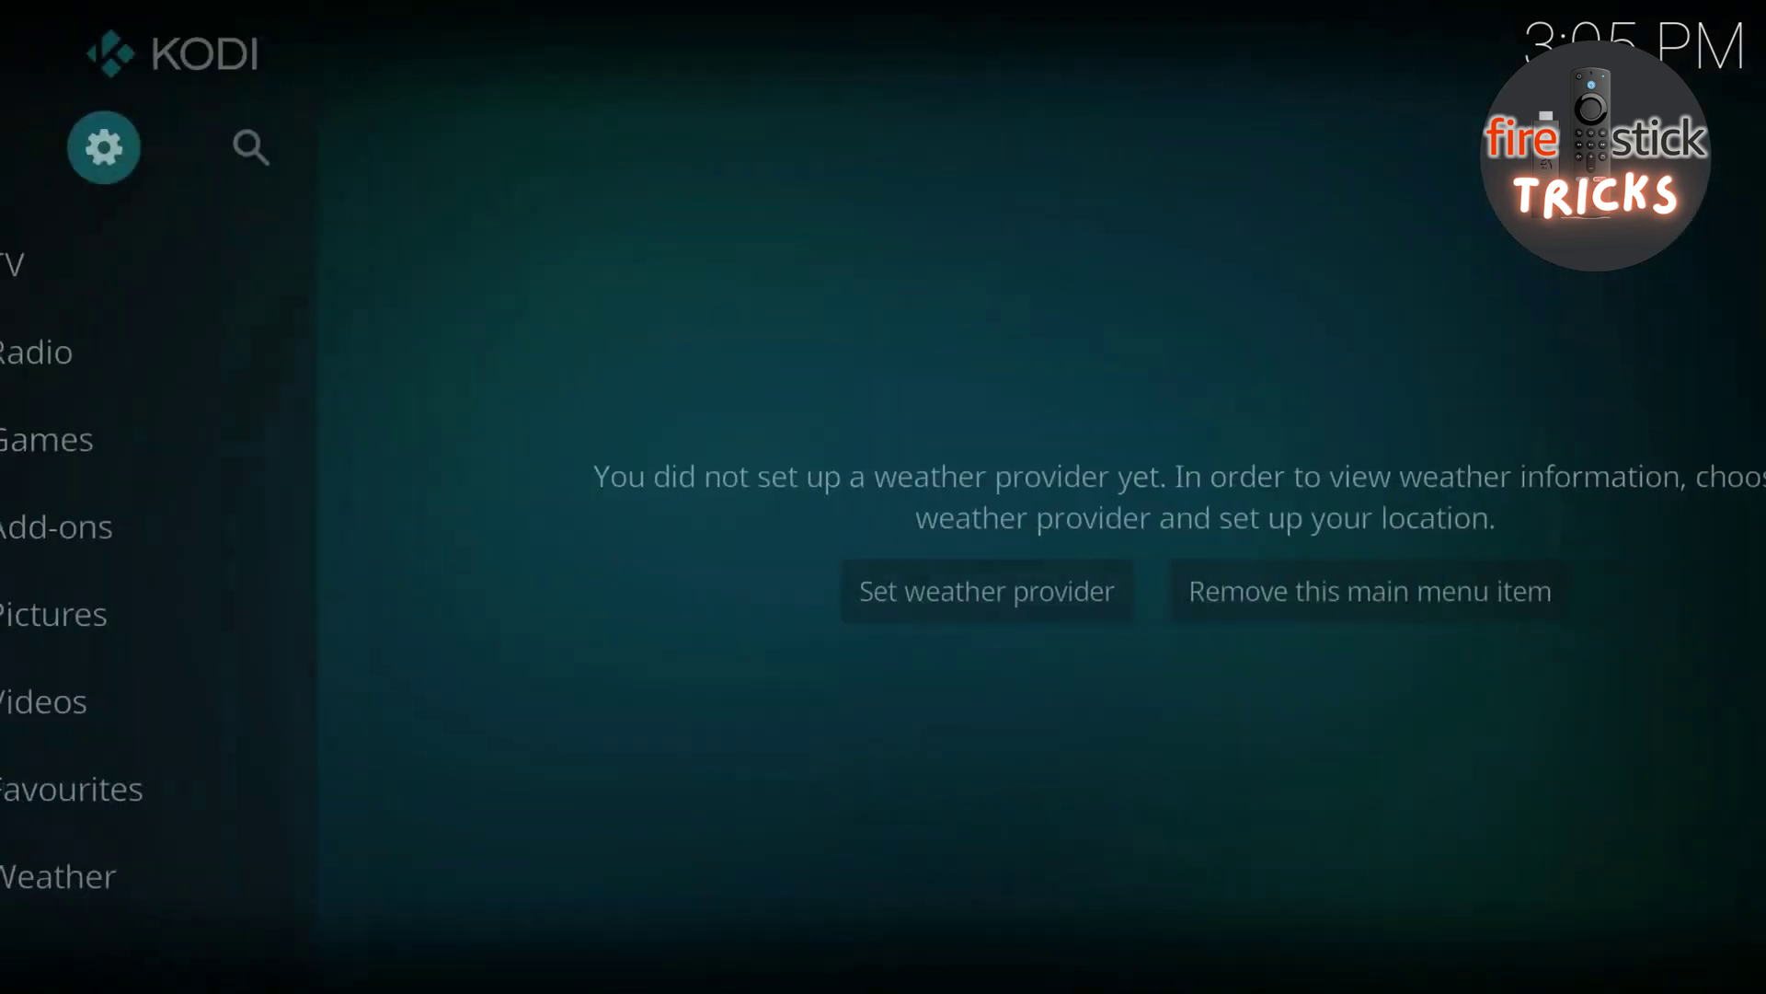
{"action": "key", "text": "Down"}
{"action": "key", "text": "Down"}
{"action": "key", "text": "Down"}
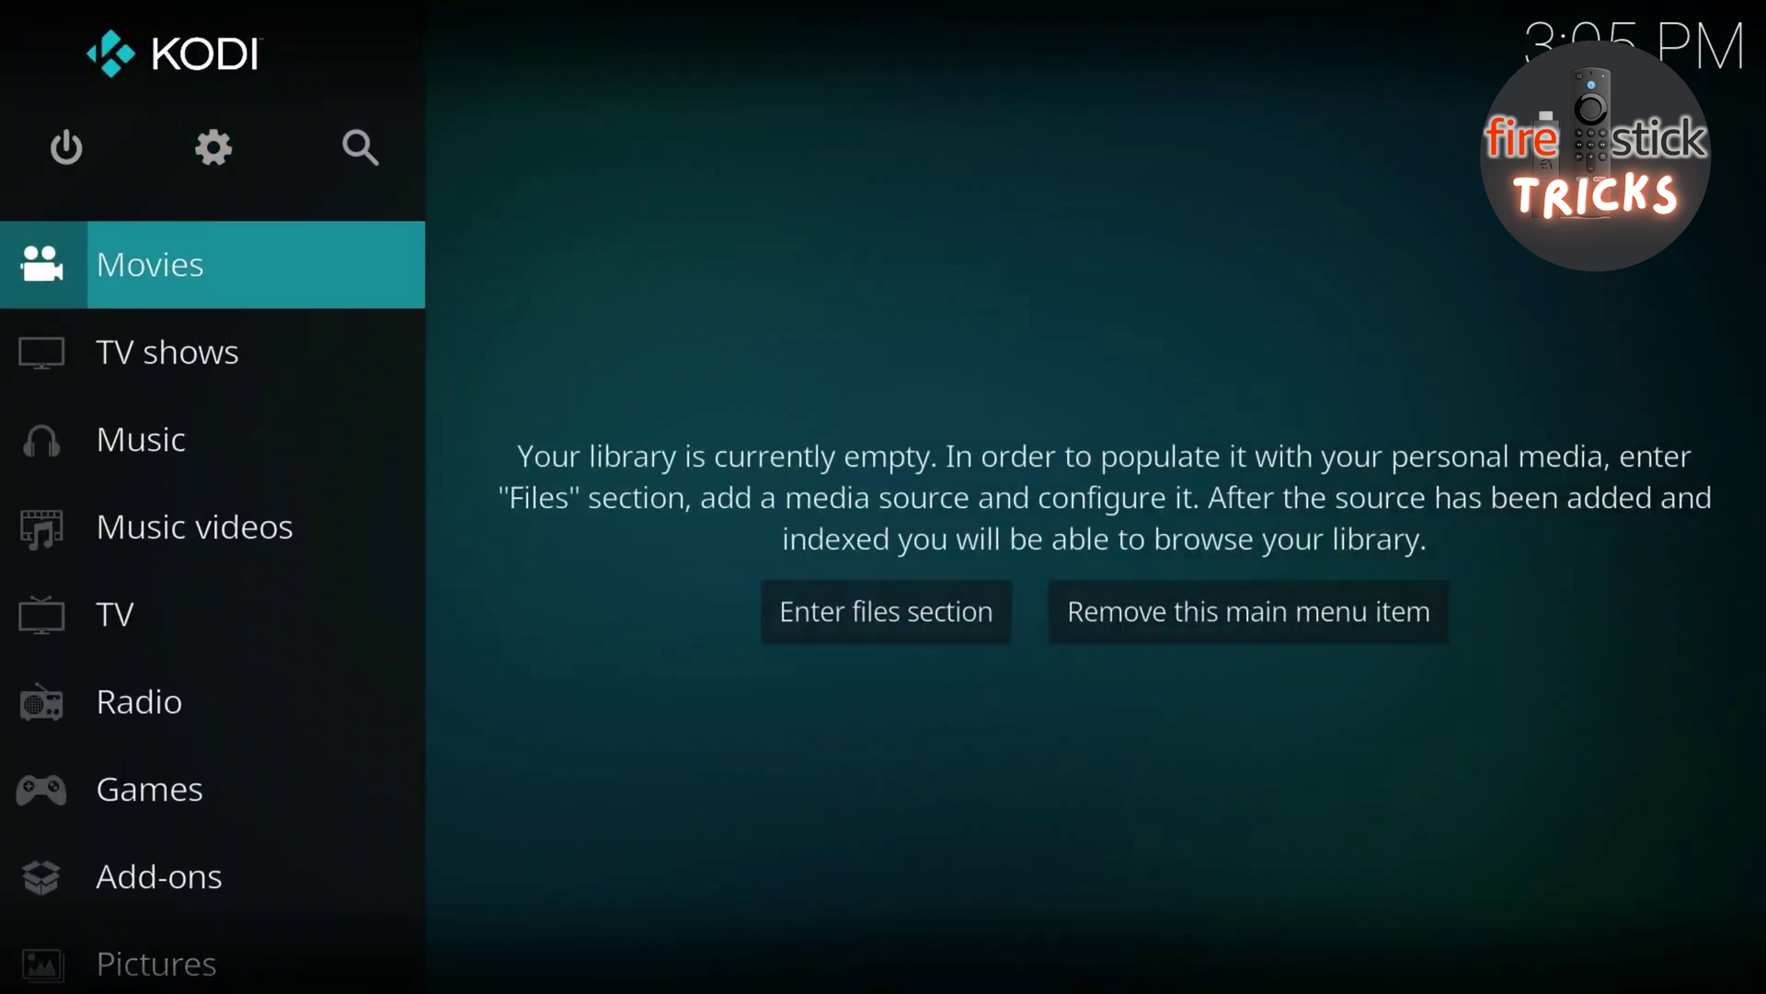
{"action": "key", "text": "Down"}
{"action": "key", "text": "Down"}
{"action": "key", "text": "Down"}
{"action": "key", "text": "Down"}
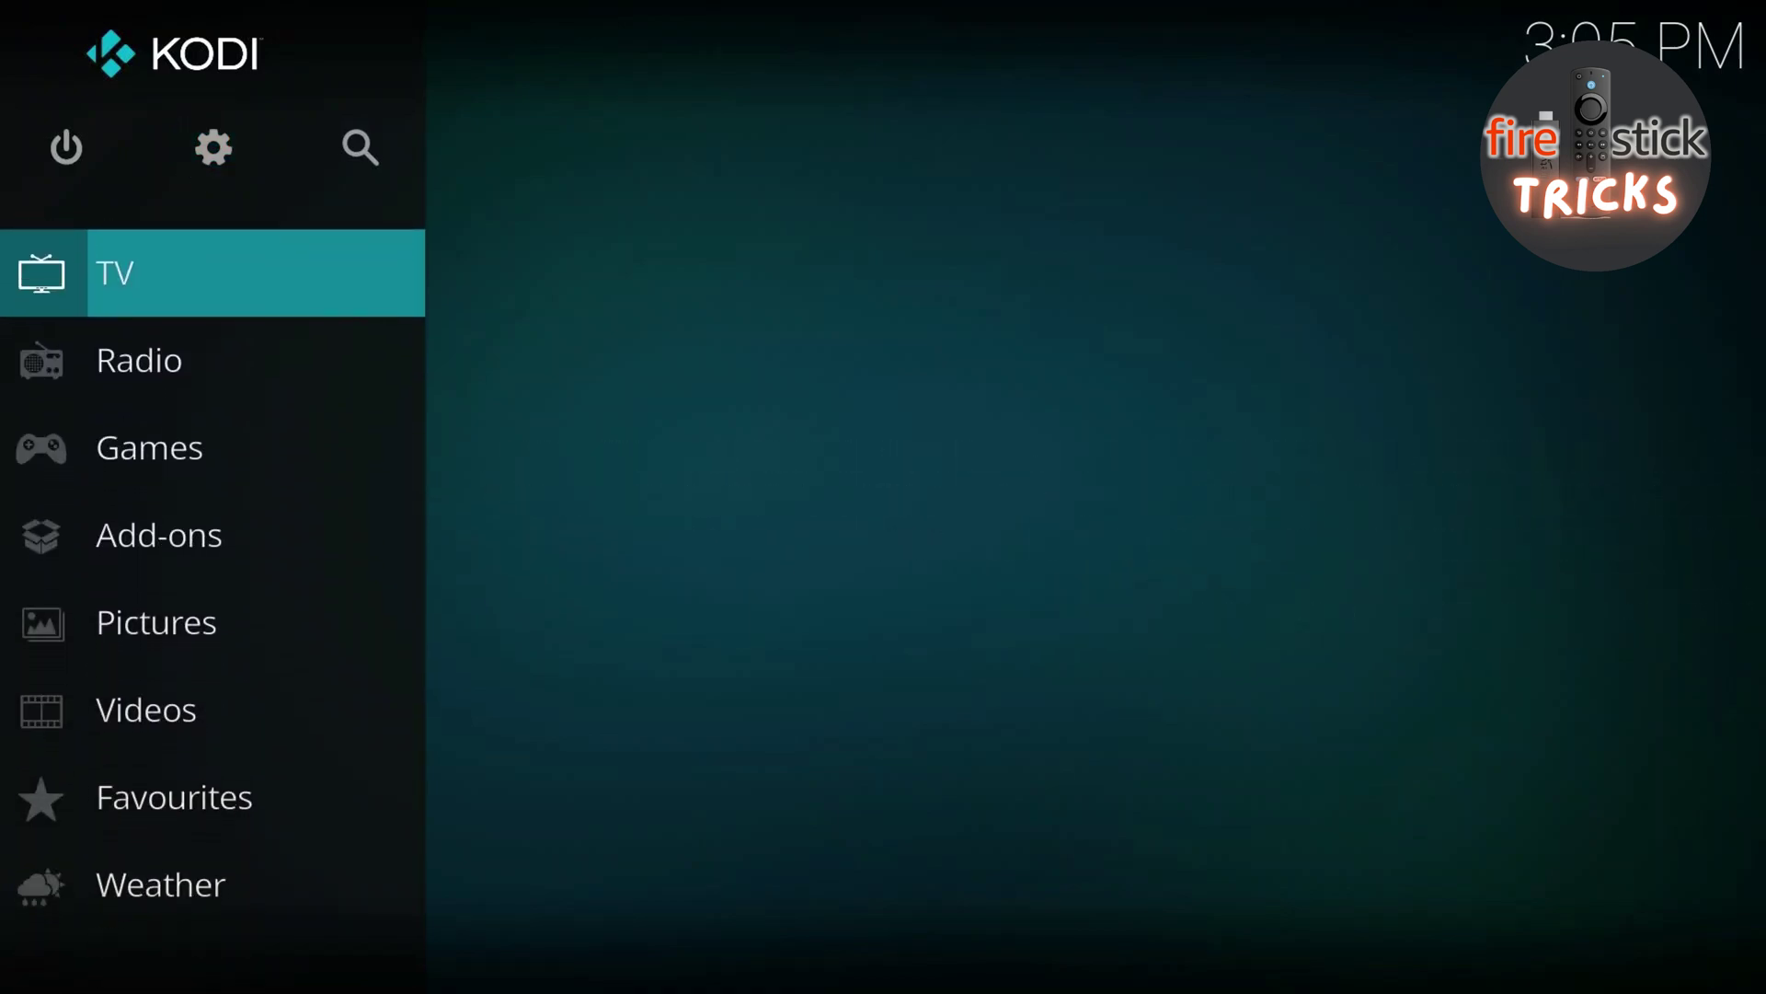
{"action": "key", "text": "Down"}
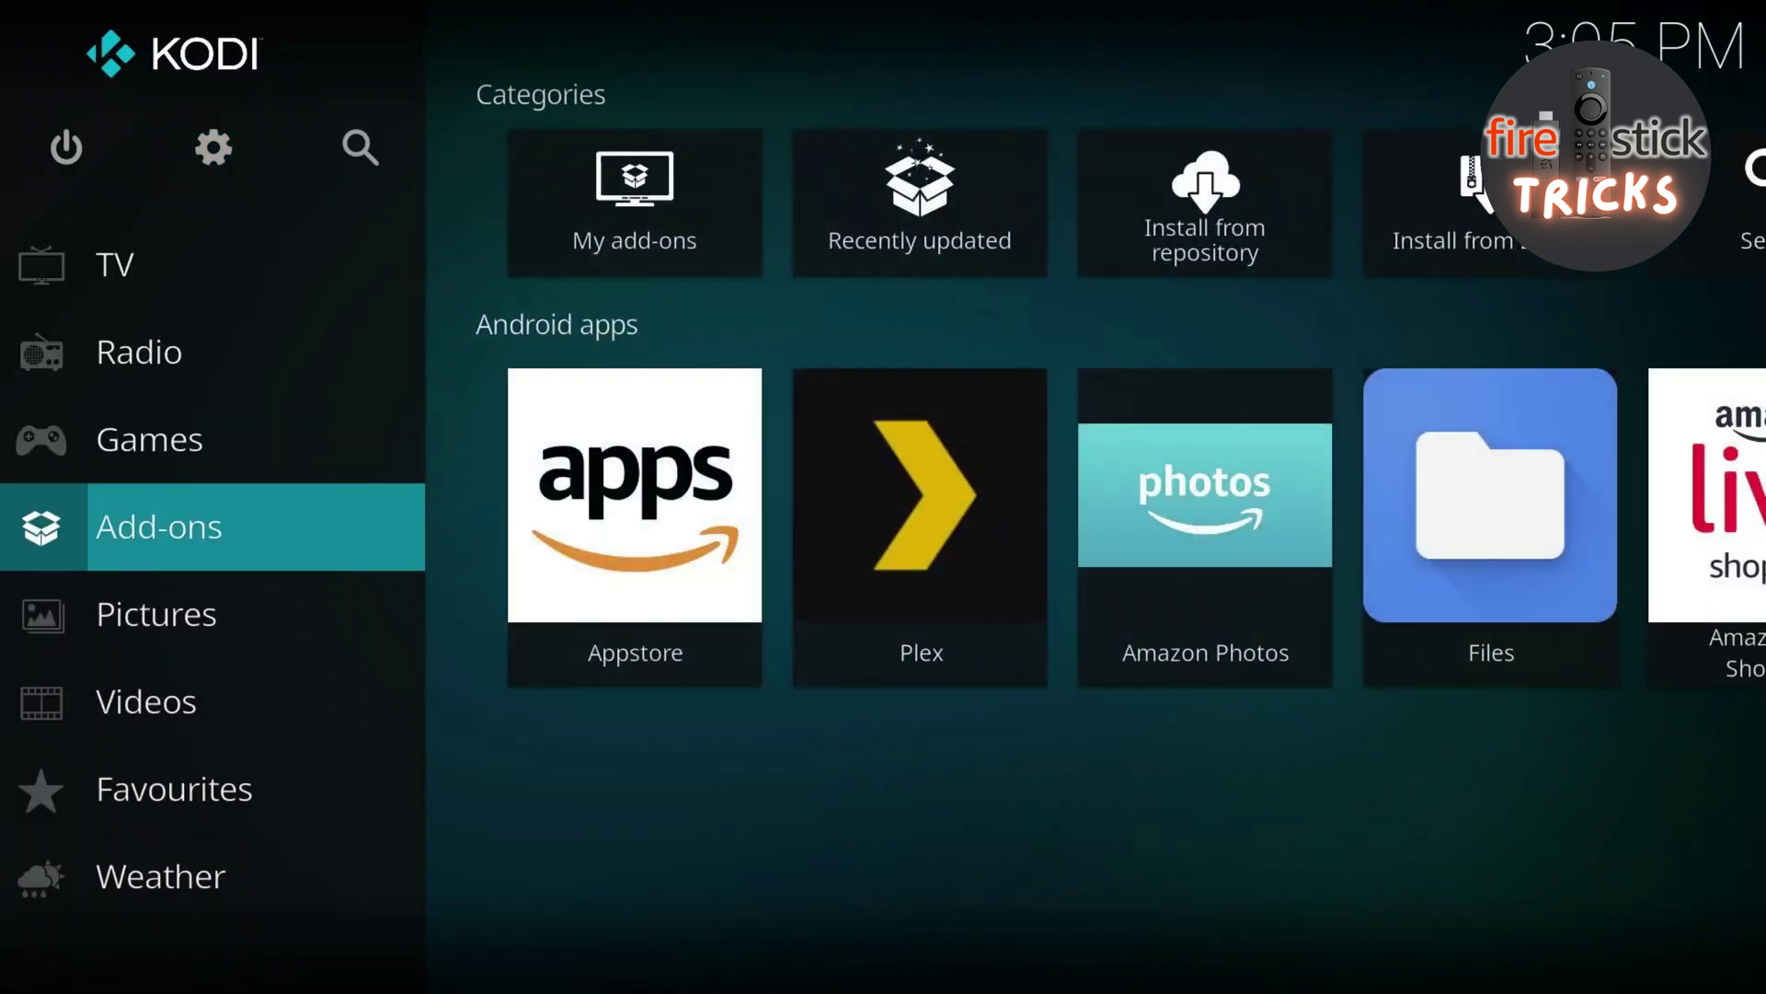
{"action": "key", "text": "Right"}
{"action": "key", "text": "Right"}
{"action": "key", "text": "Right"}
{"action": "key", "text": "Right"}
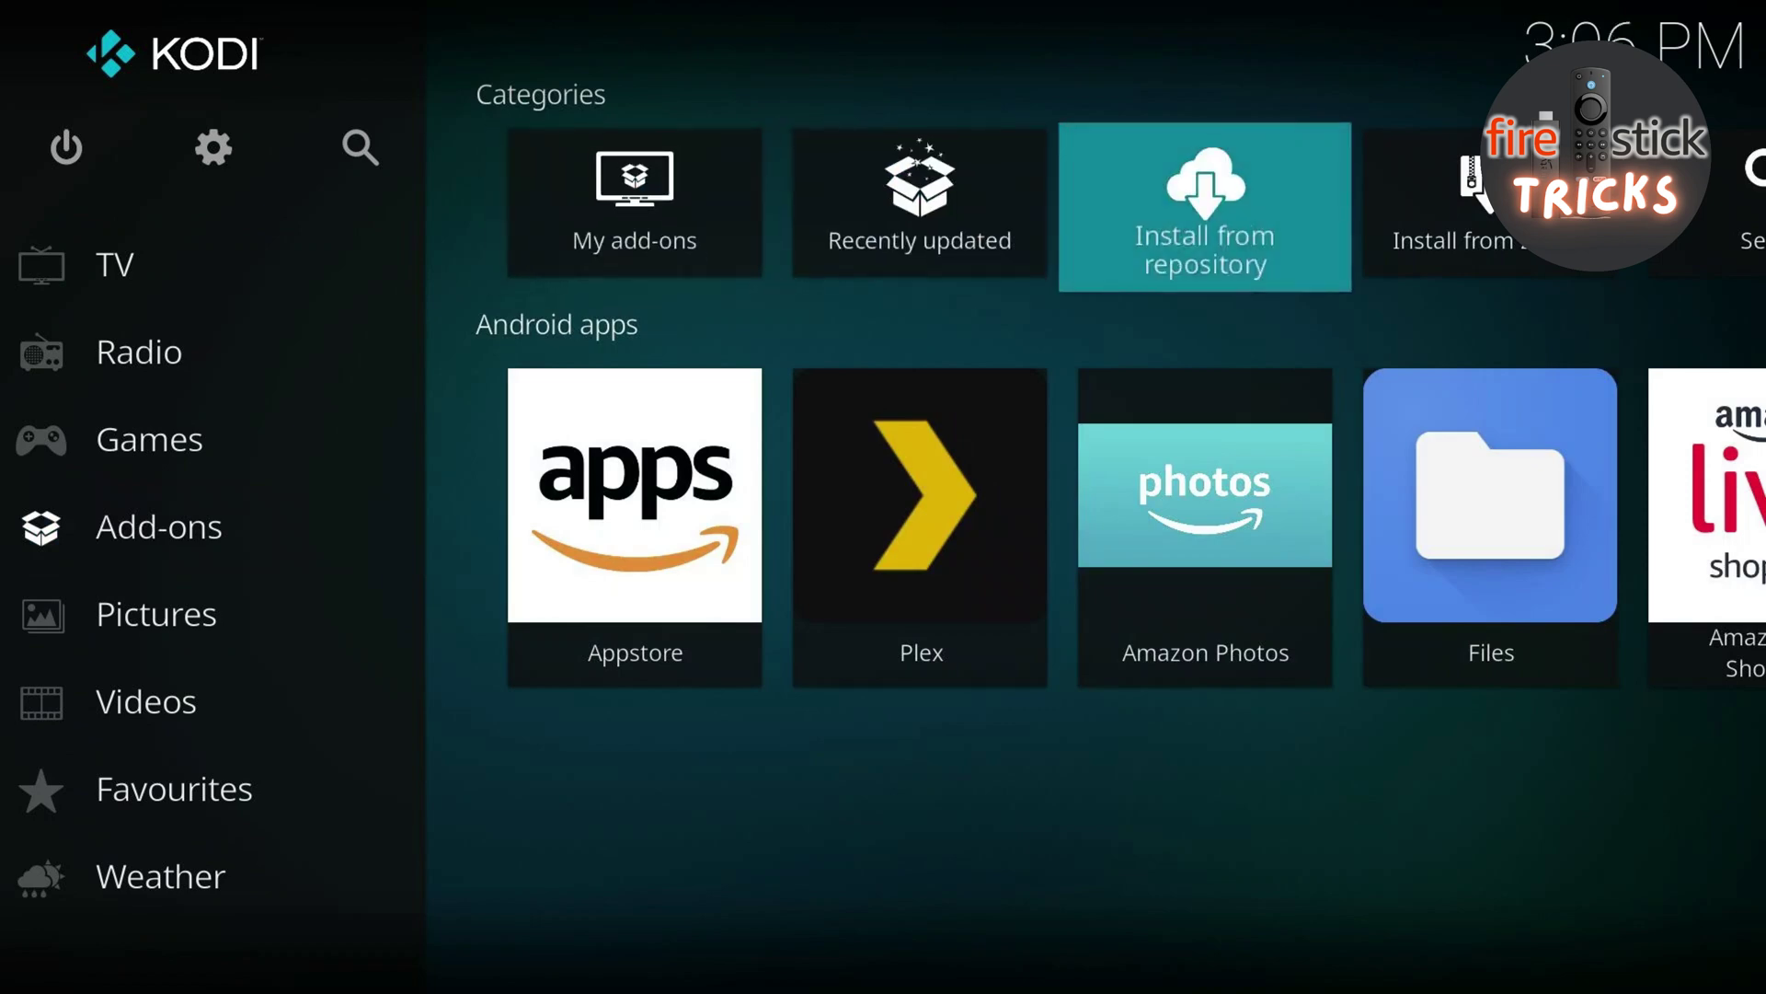
- Install from zip file: repository.thecrew-0.3.7.zip from the crew source
{"action": "key", "text": "Return"}
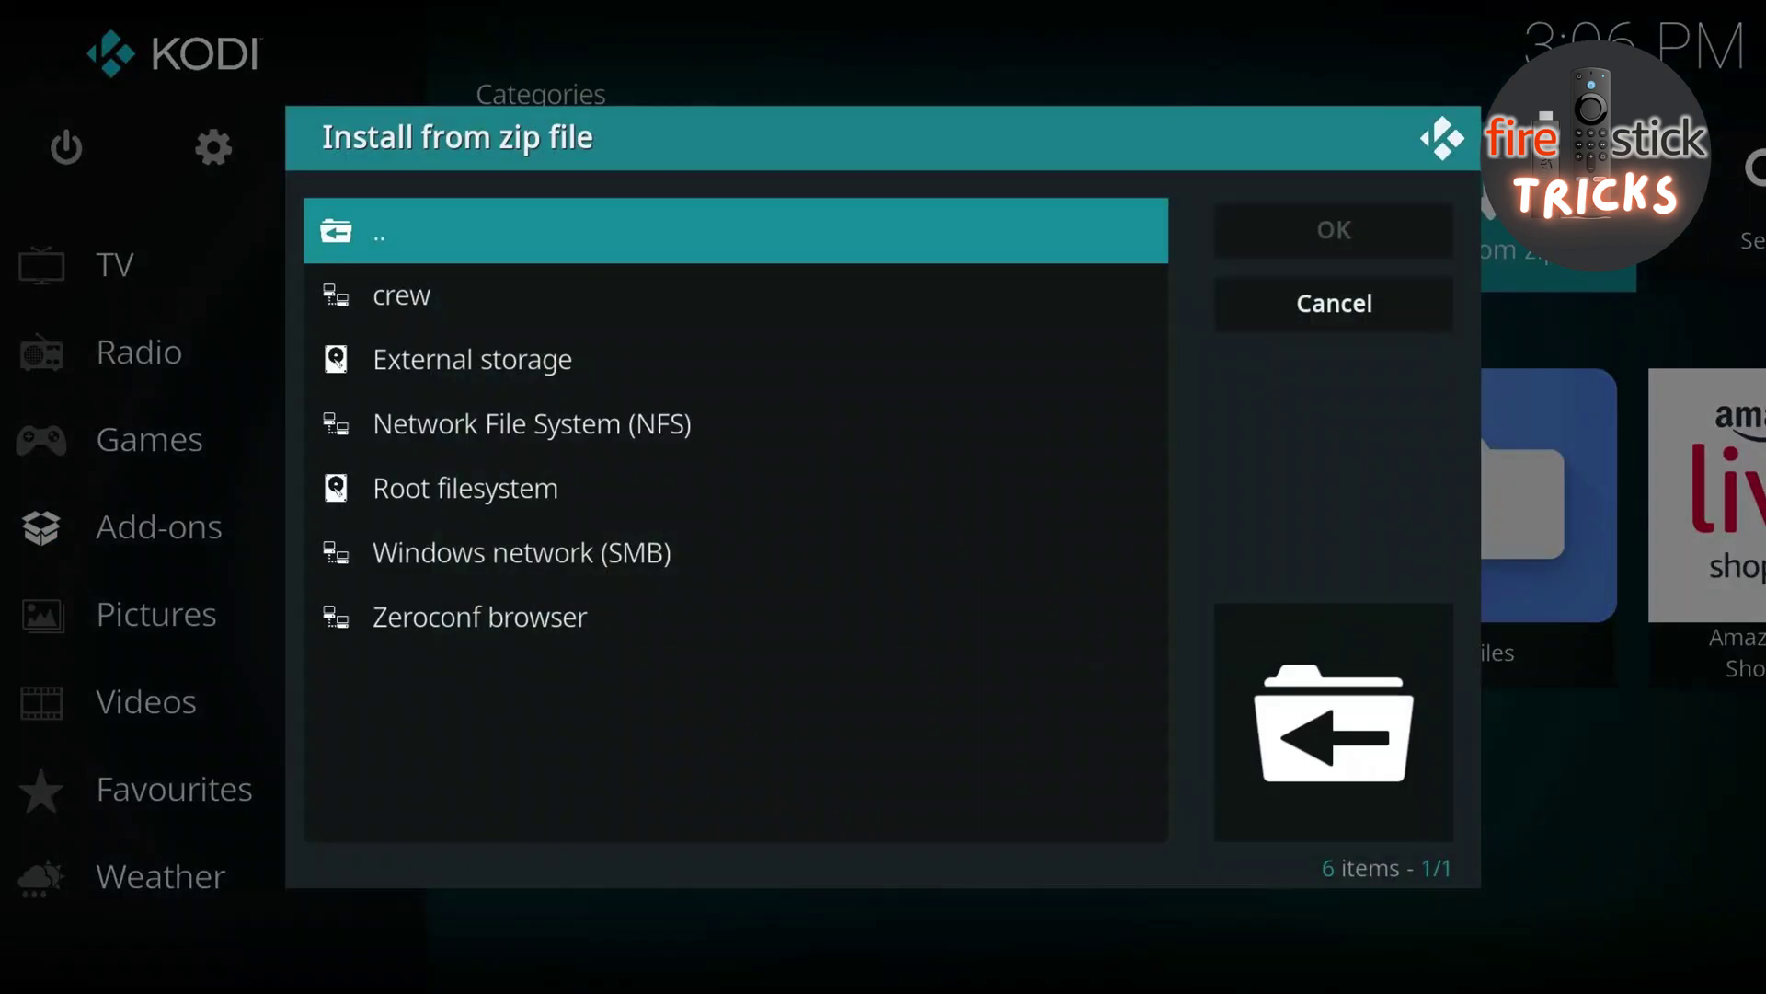
{"action": "key", "text": "Down"}
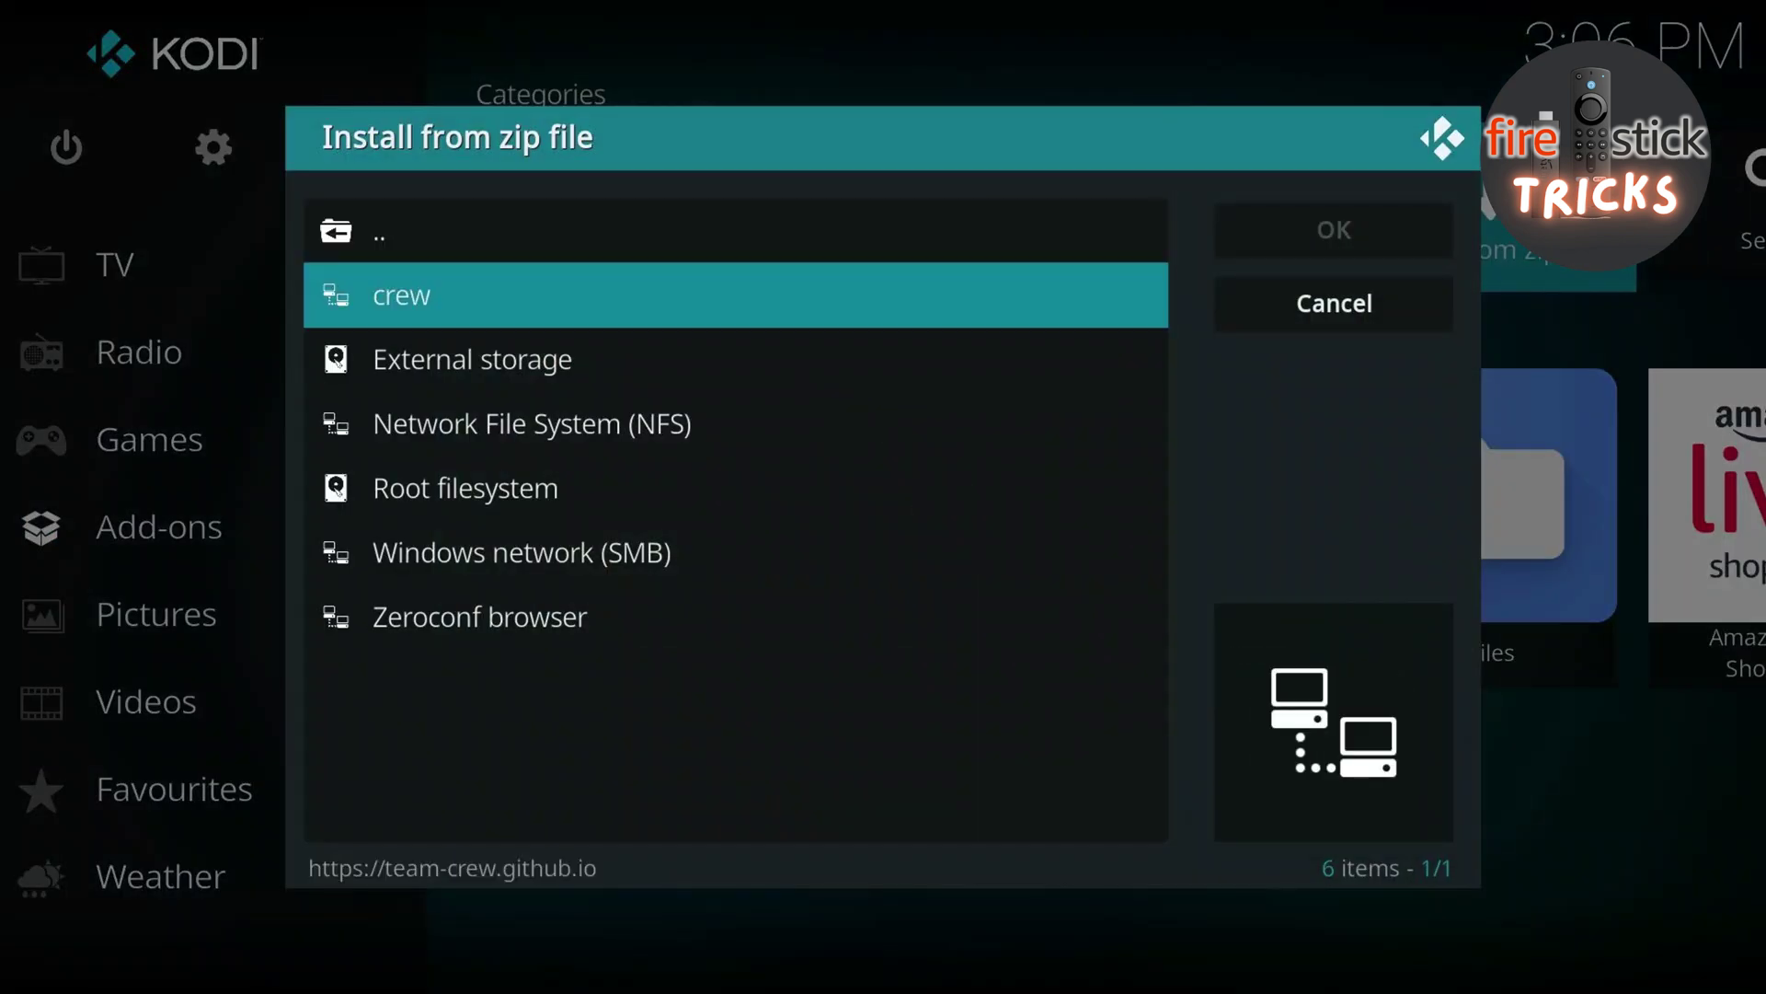
{"action": "key", "text": "Return"}
{"action": "key", "text": "Down"}
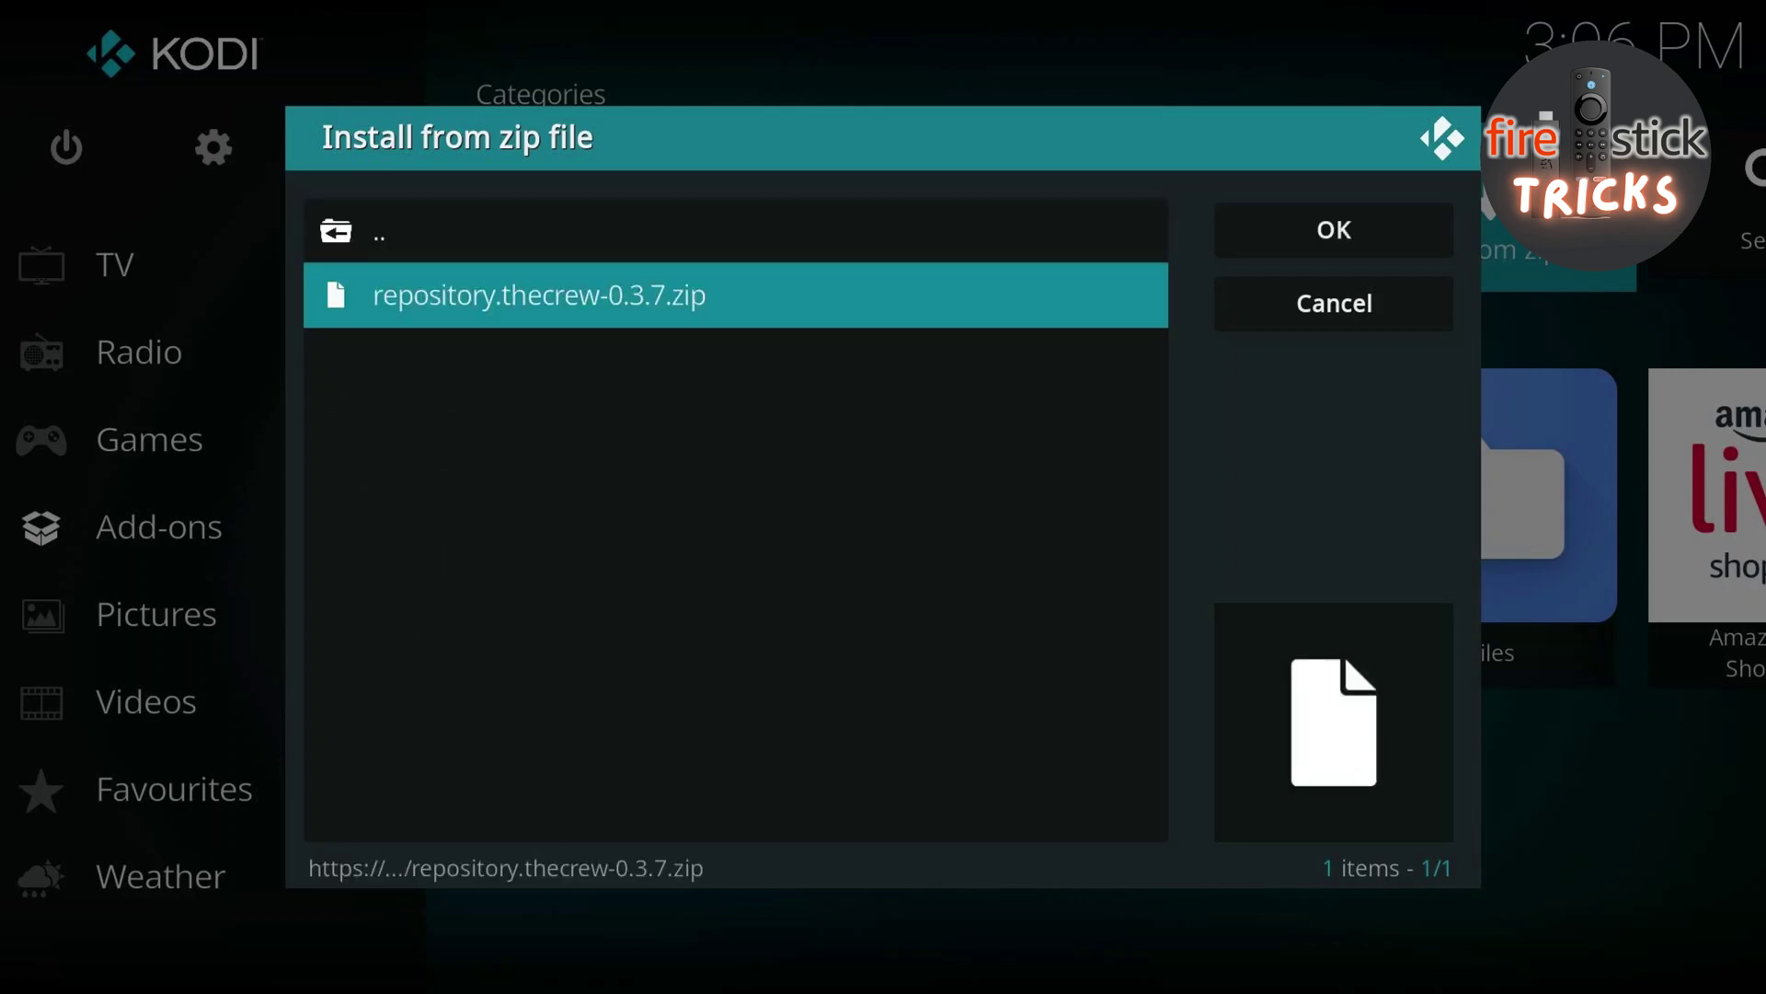
{"action": "key", "text": "Return"}
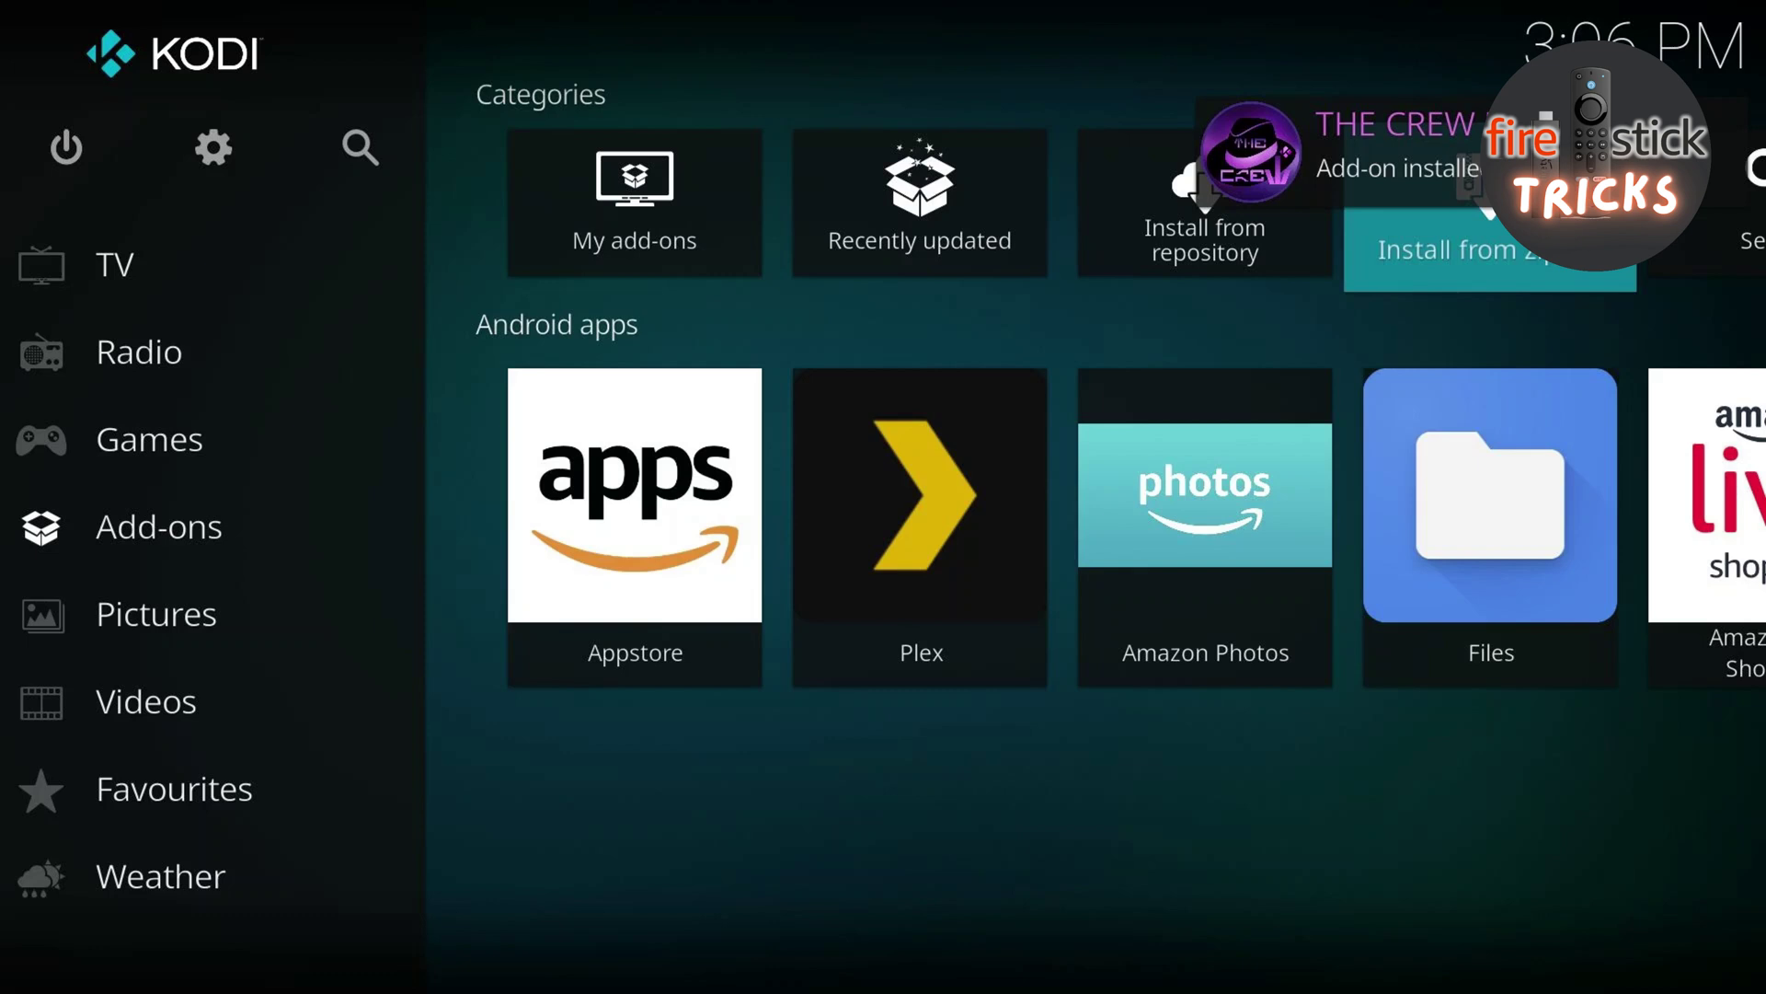
{"action": "key", "text": "Left"}
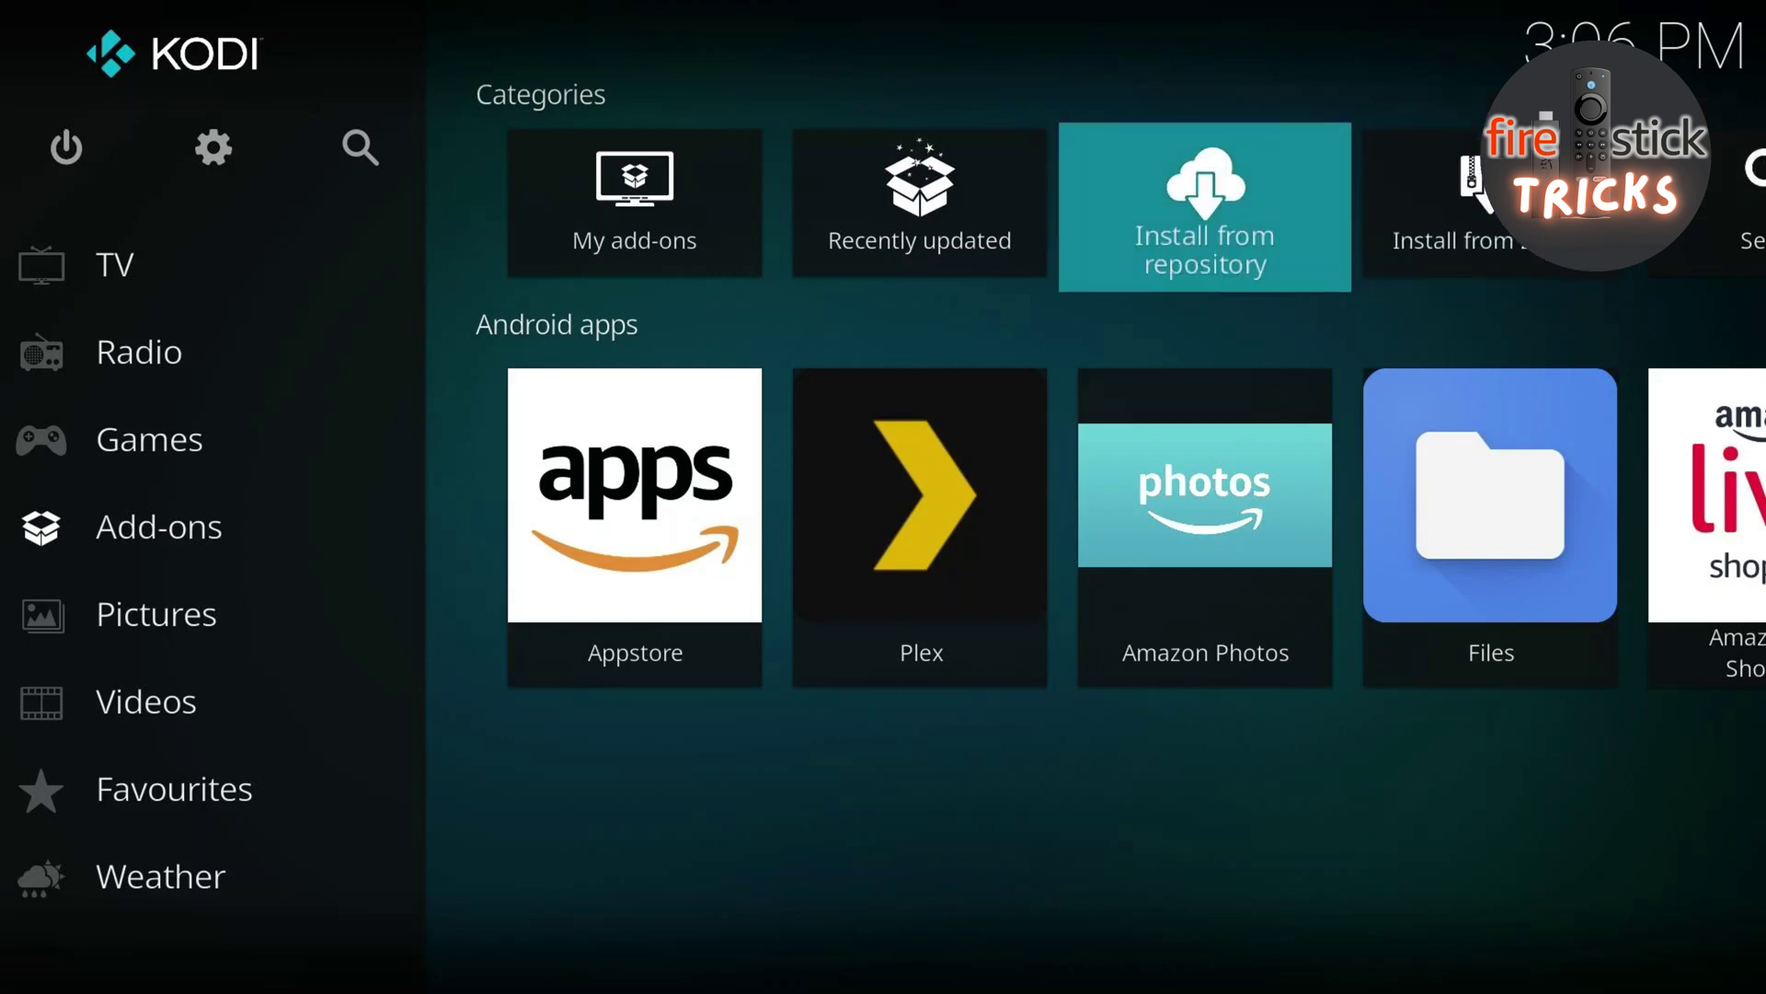
- Open THE CREW REPO's Program add-ons and show THE CREW WIZARD's details page
{"action": "key", "text": "Return"}
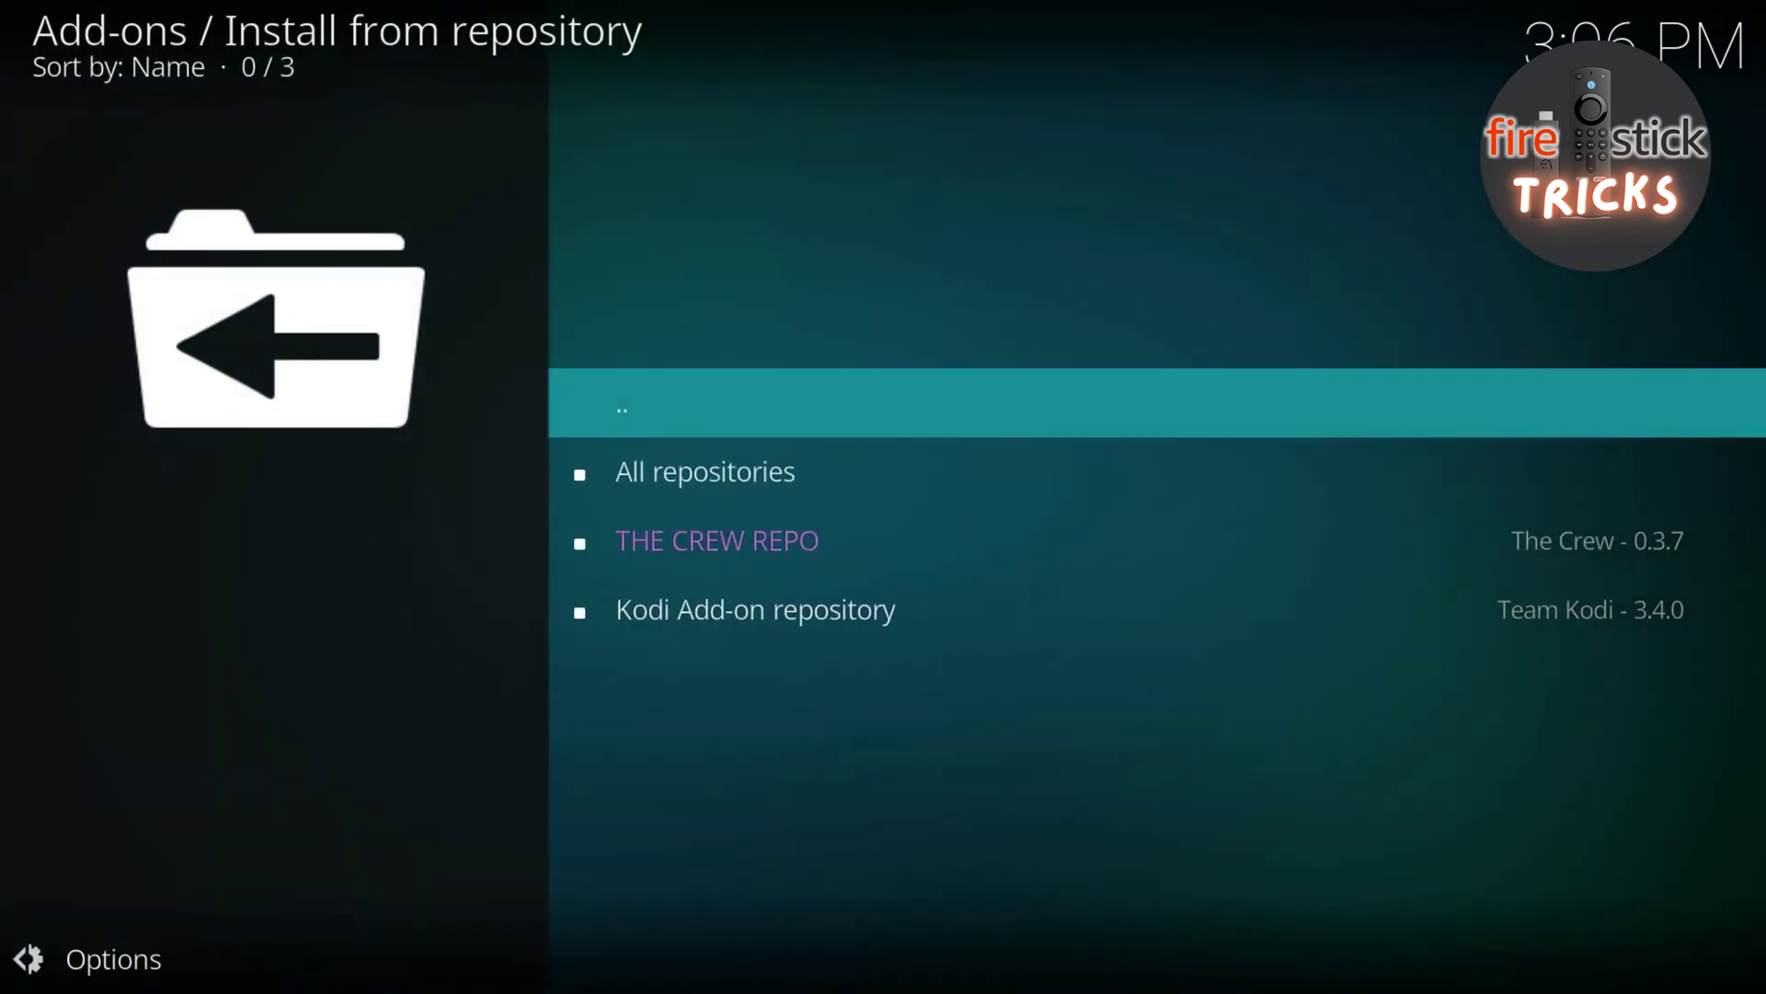
{"action": "key", "text": "Down"}
{"action": "key", "text": "Down"}
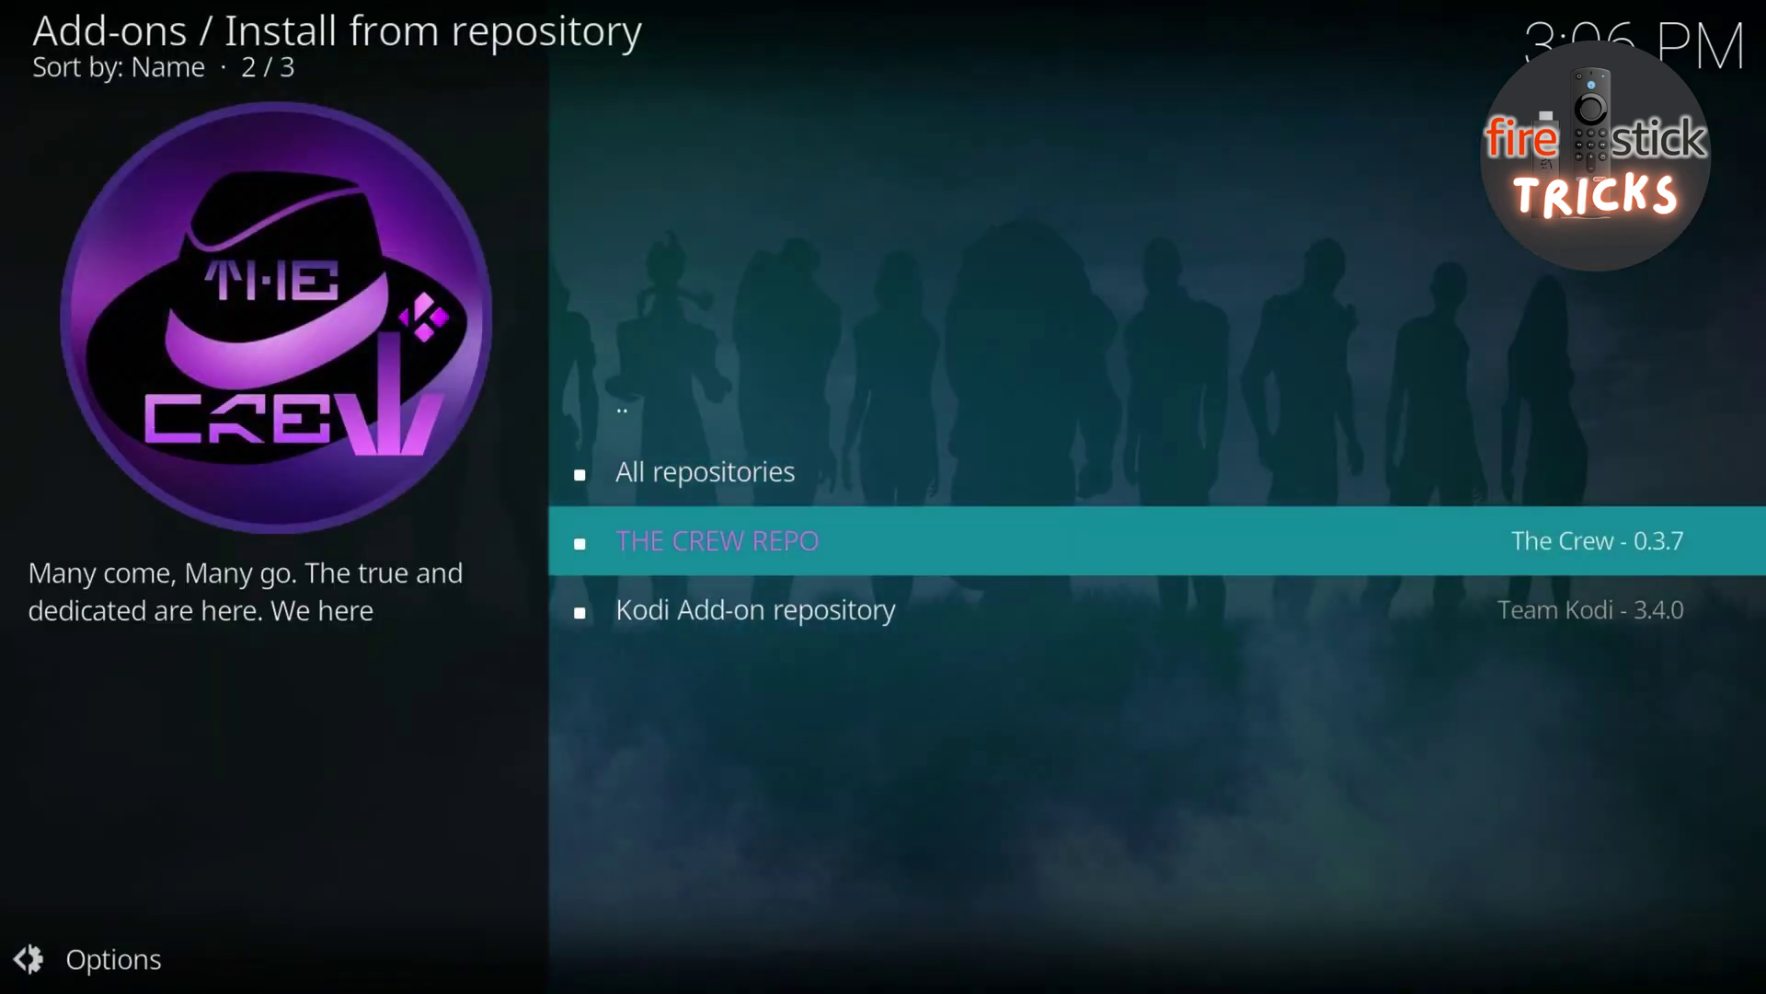
{"action": "key", "text": "Return"}
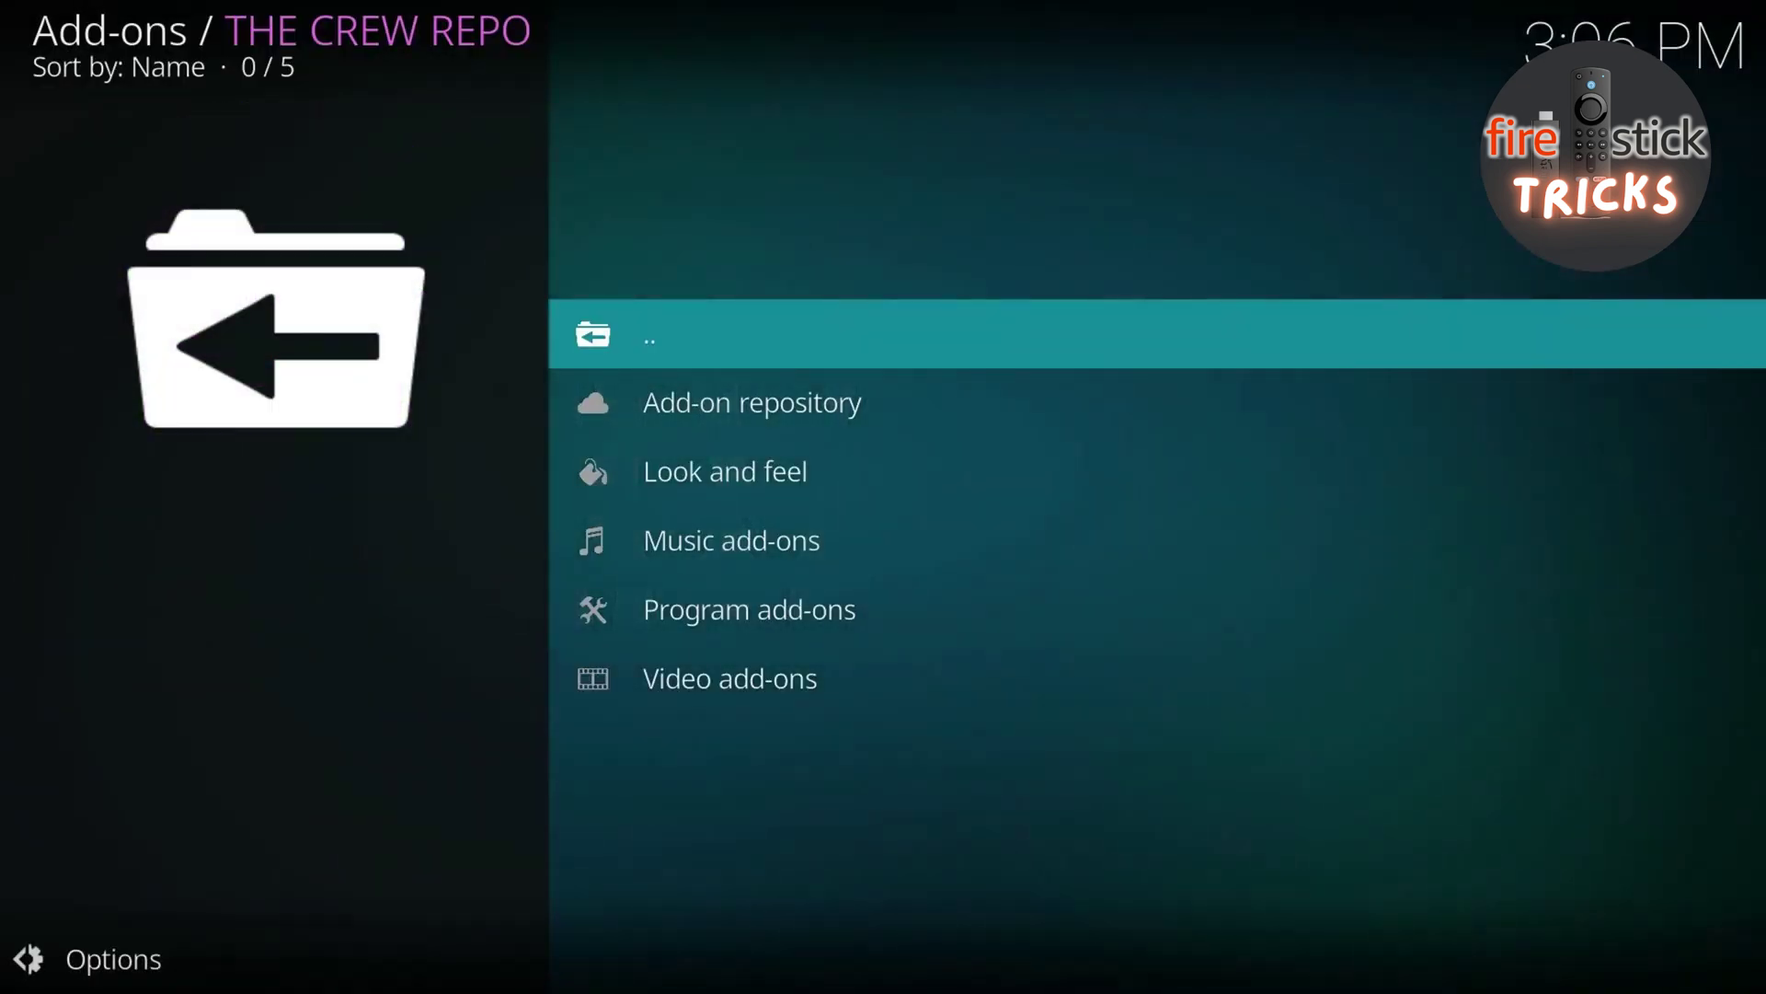
{"action": "key", "text": "Down"}
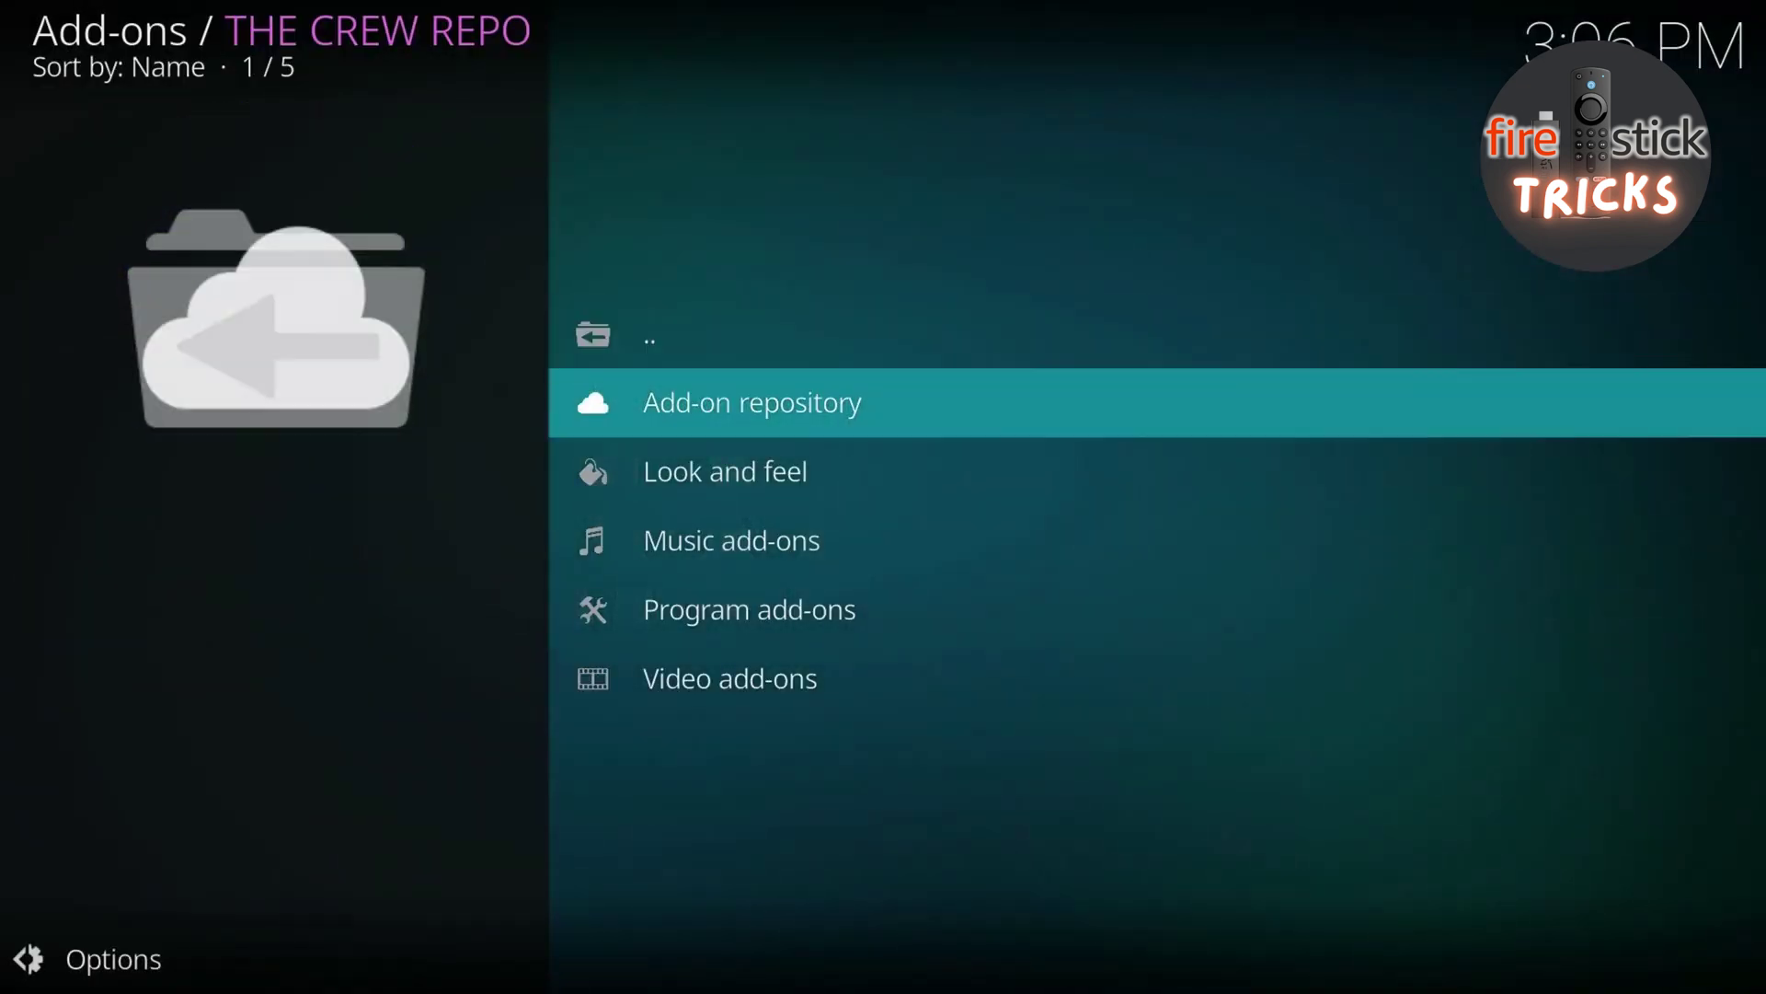
{"action": "key", "text": "Down"}
{"action": "key", "text": "Down"}
{"action": "key", "text": "Down"}
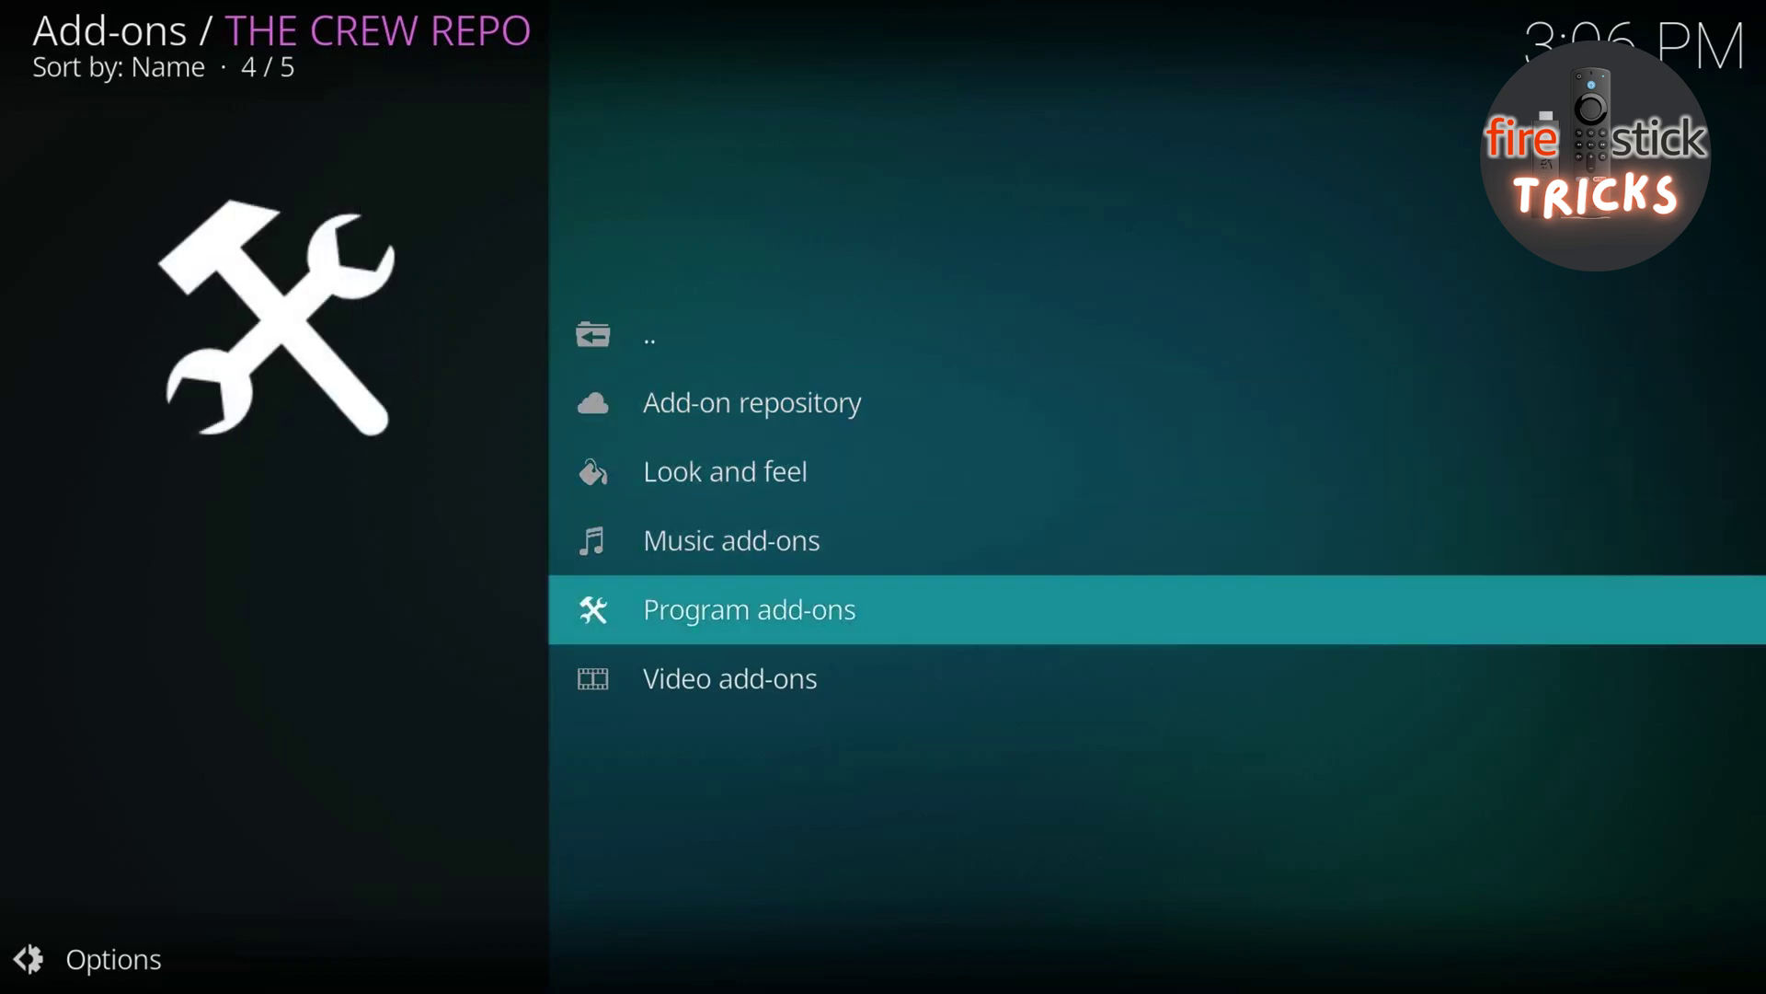
{"action": "key", "text": "Return"}
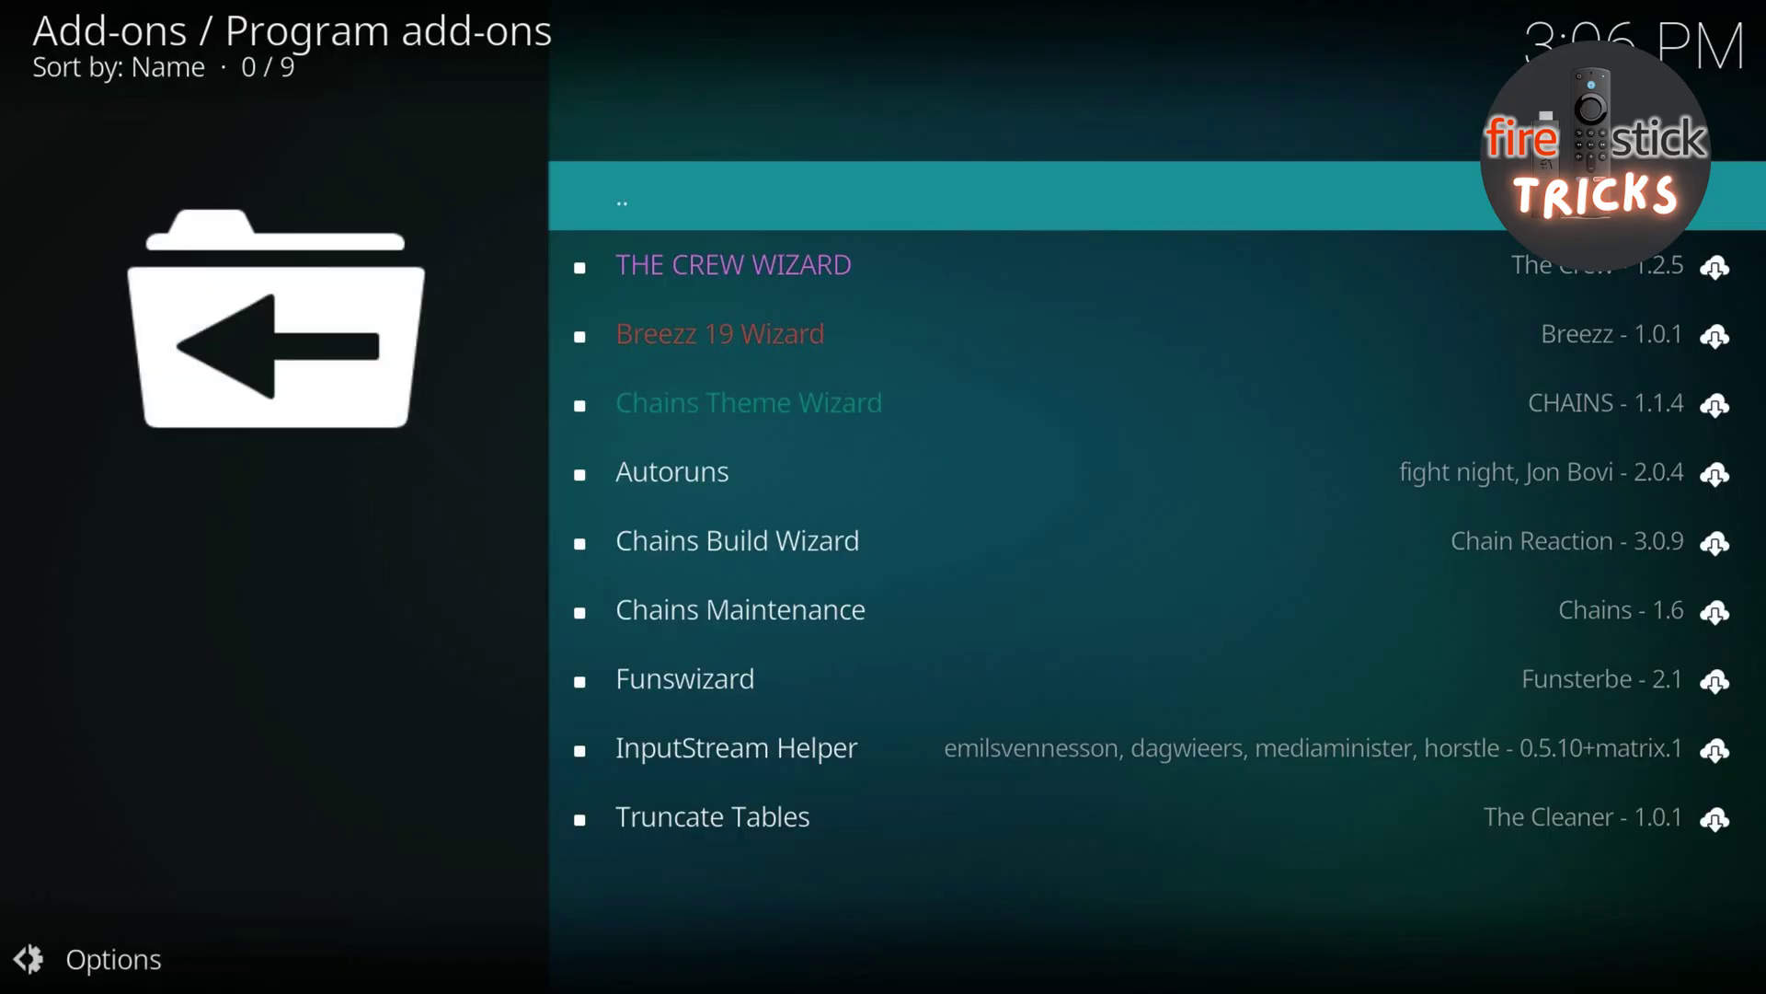
{"action": "key", "text": "Down"}
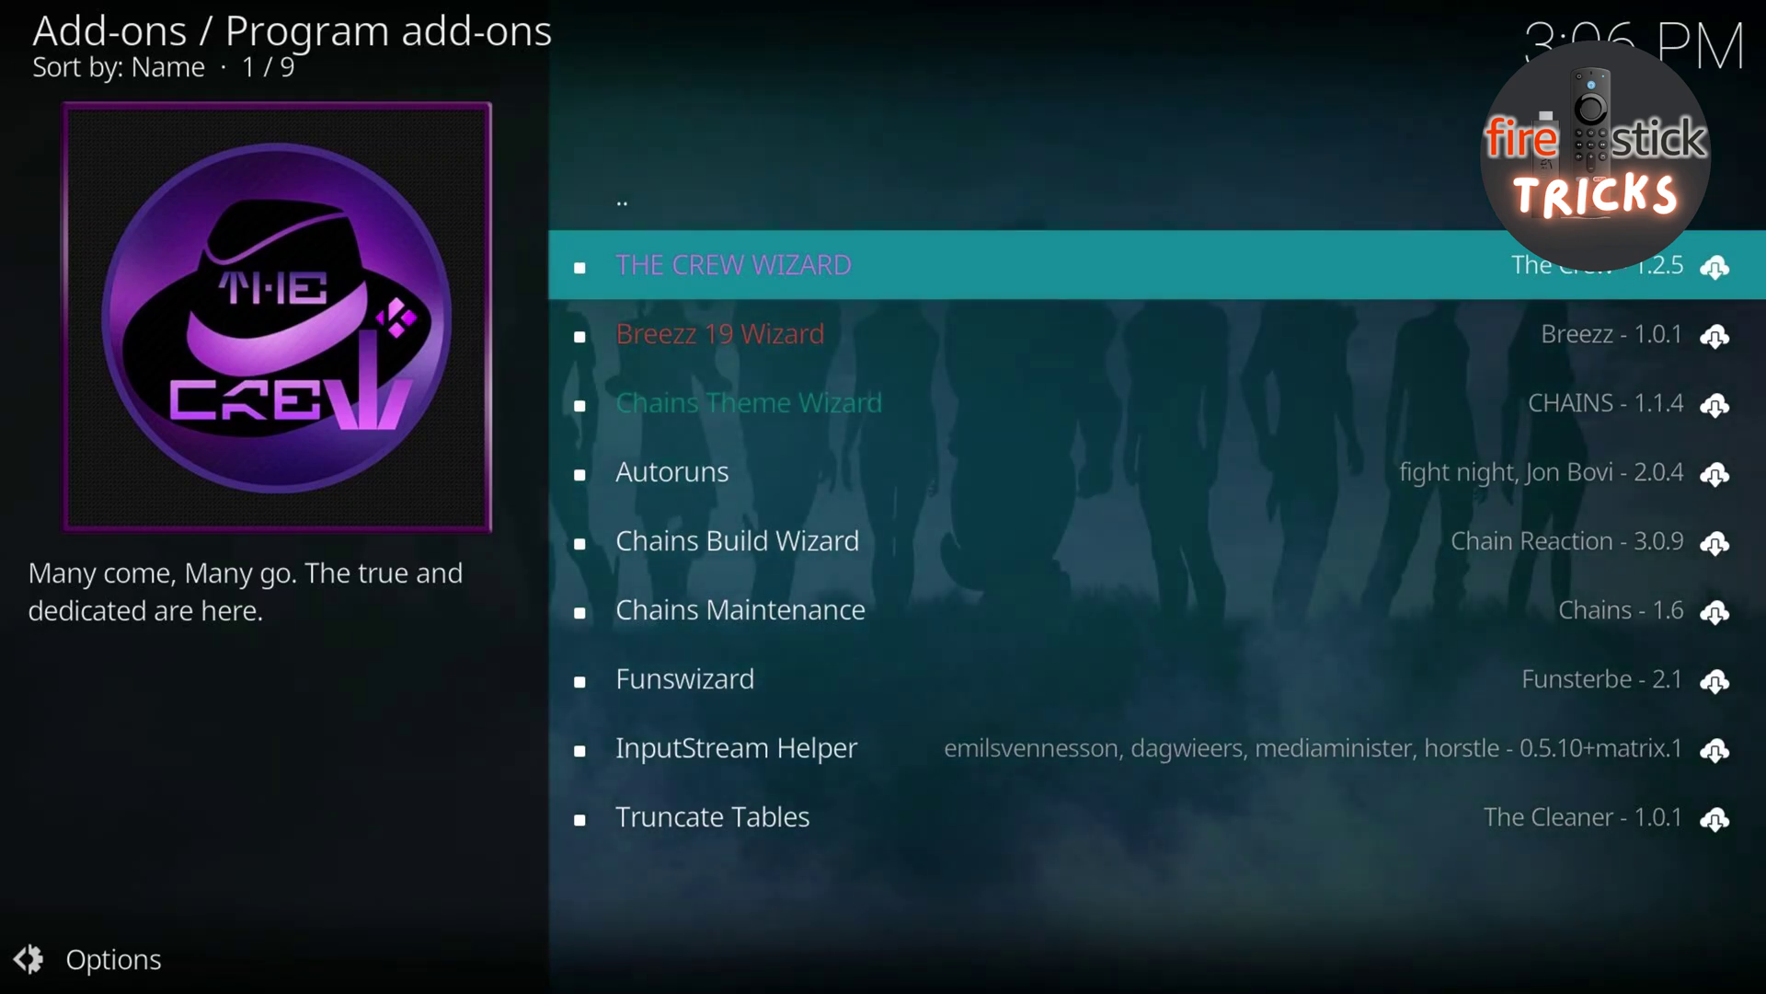
{"action": "key", "text": "Return"}
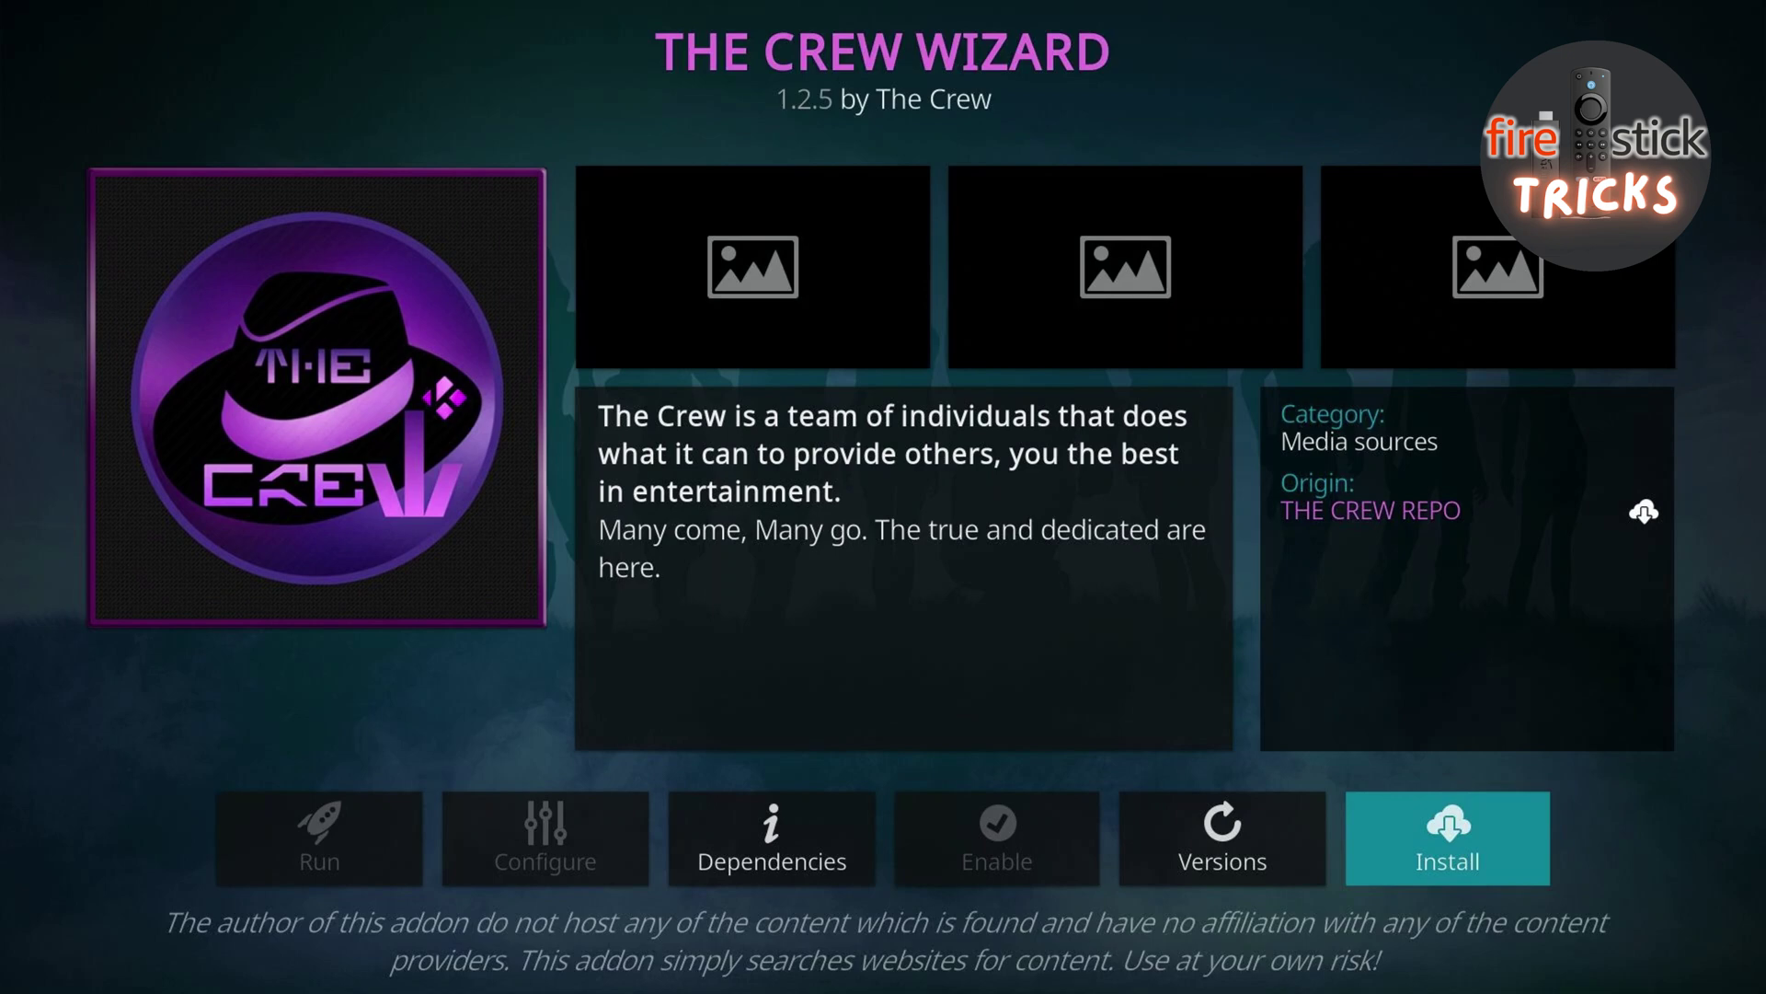
- Install The Crew Wizard 1.2.5 from its add-on page
{"action": "key", "text": "Return"}
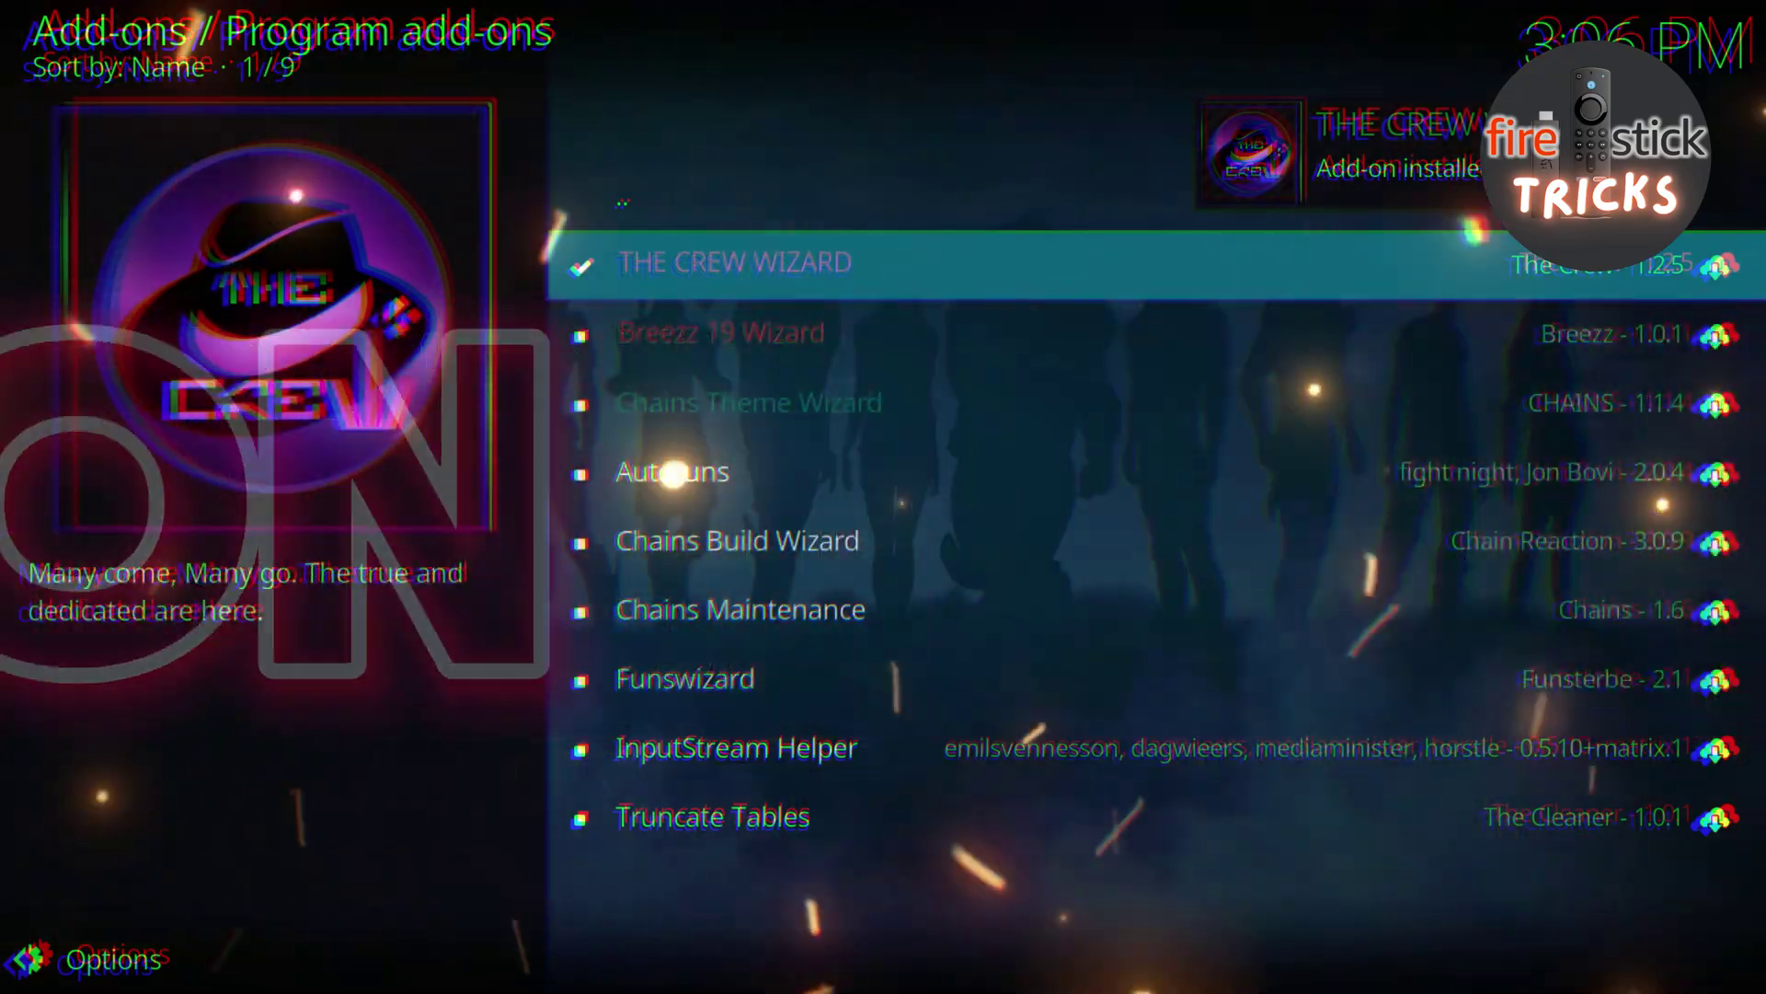
- Launch The Crew Wizard, dismiss its welcome and first-run settings, and open Build Menu
{"action": "key", "text": "Return"}
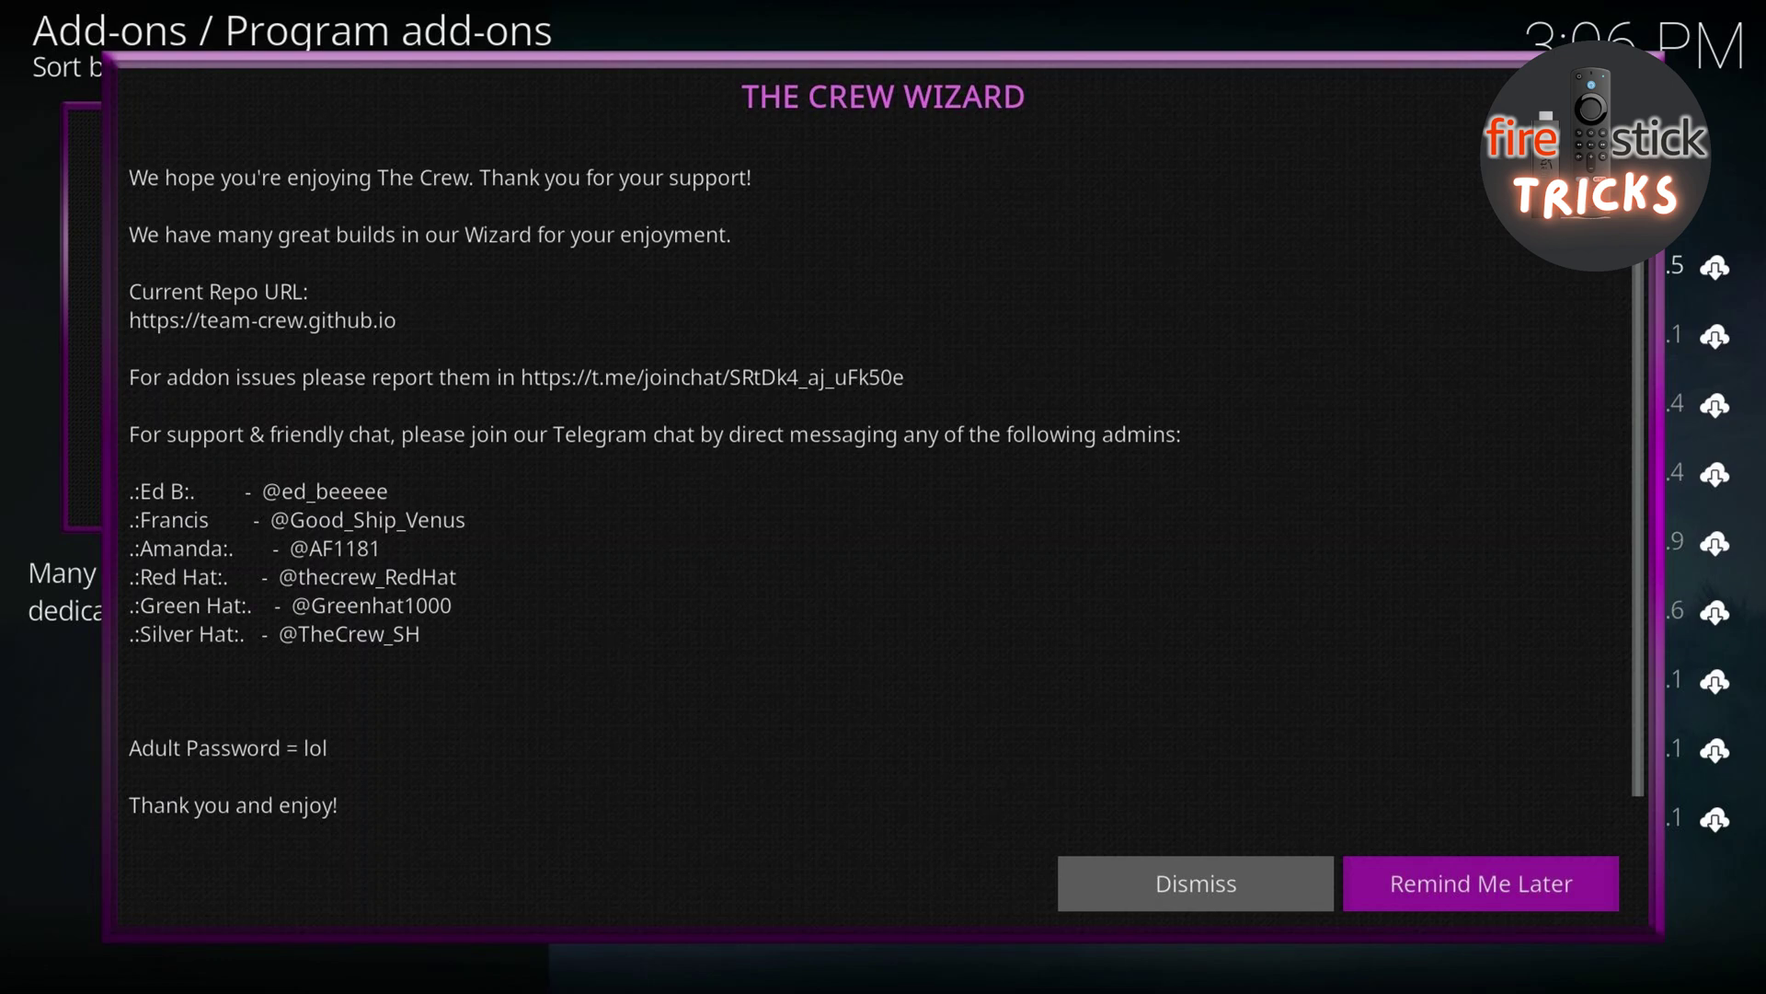
{"action": "key", "text": "Return"}
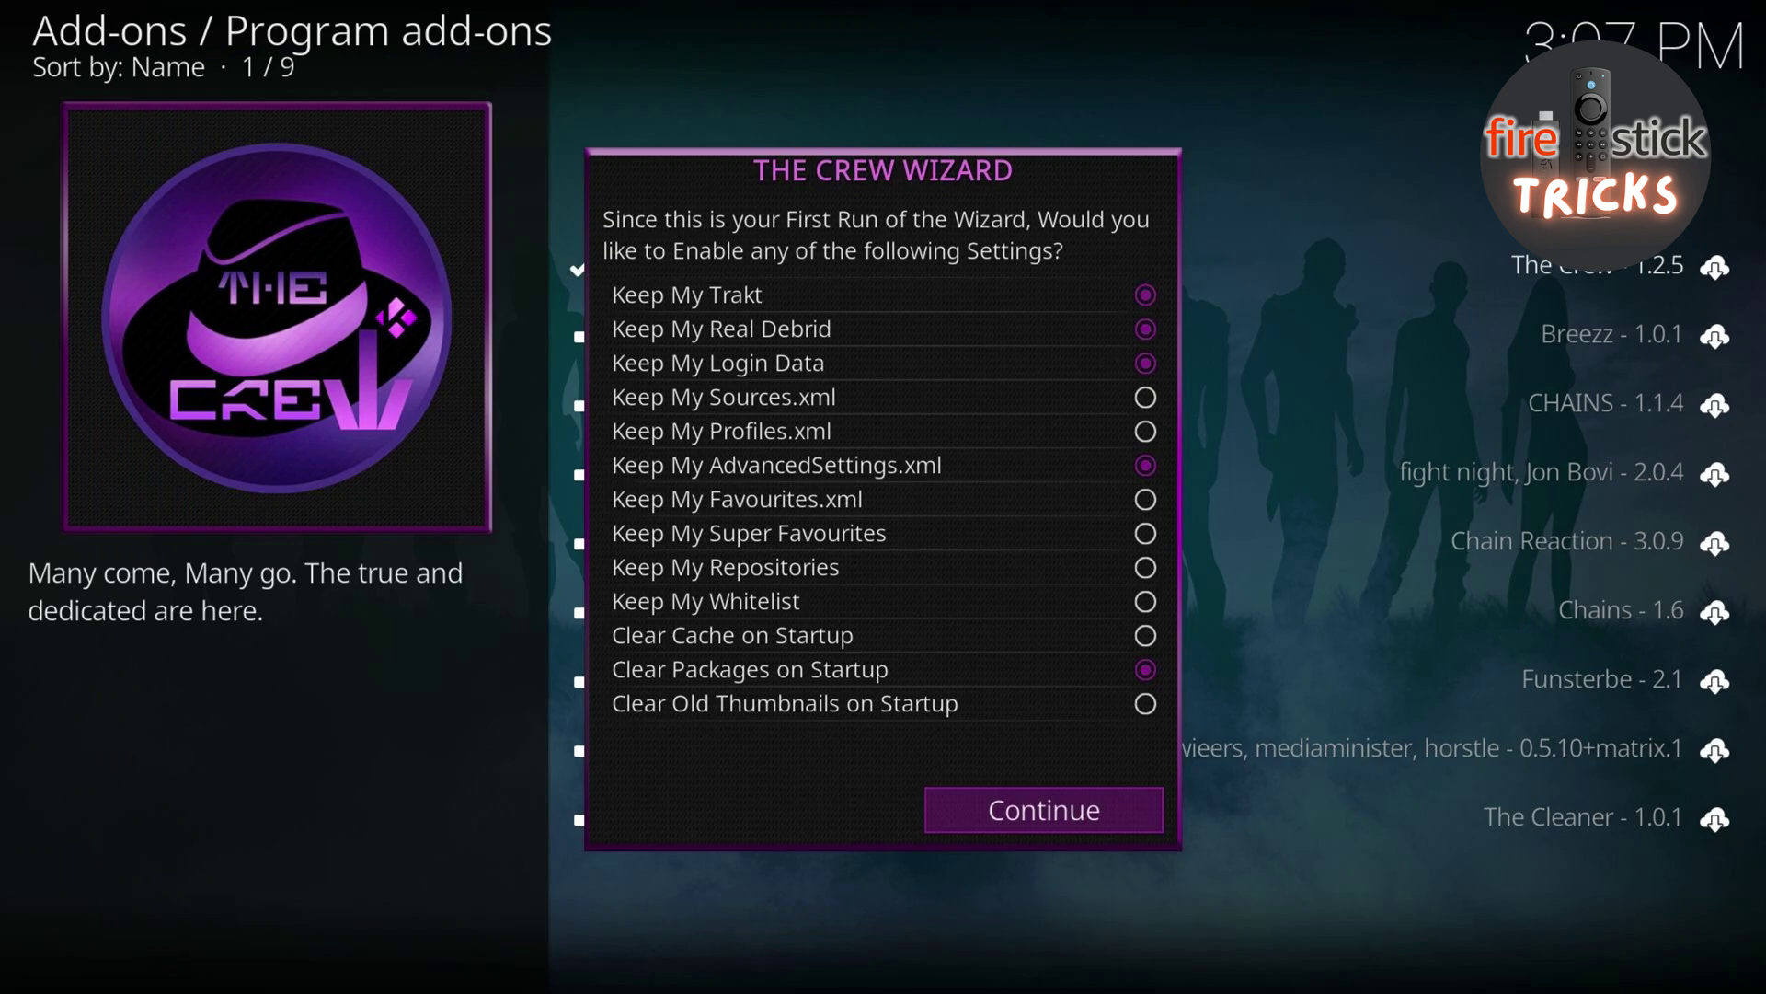
{"action": "key", "text": "Return"}
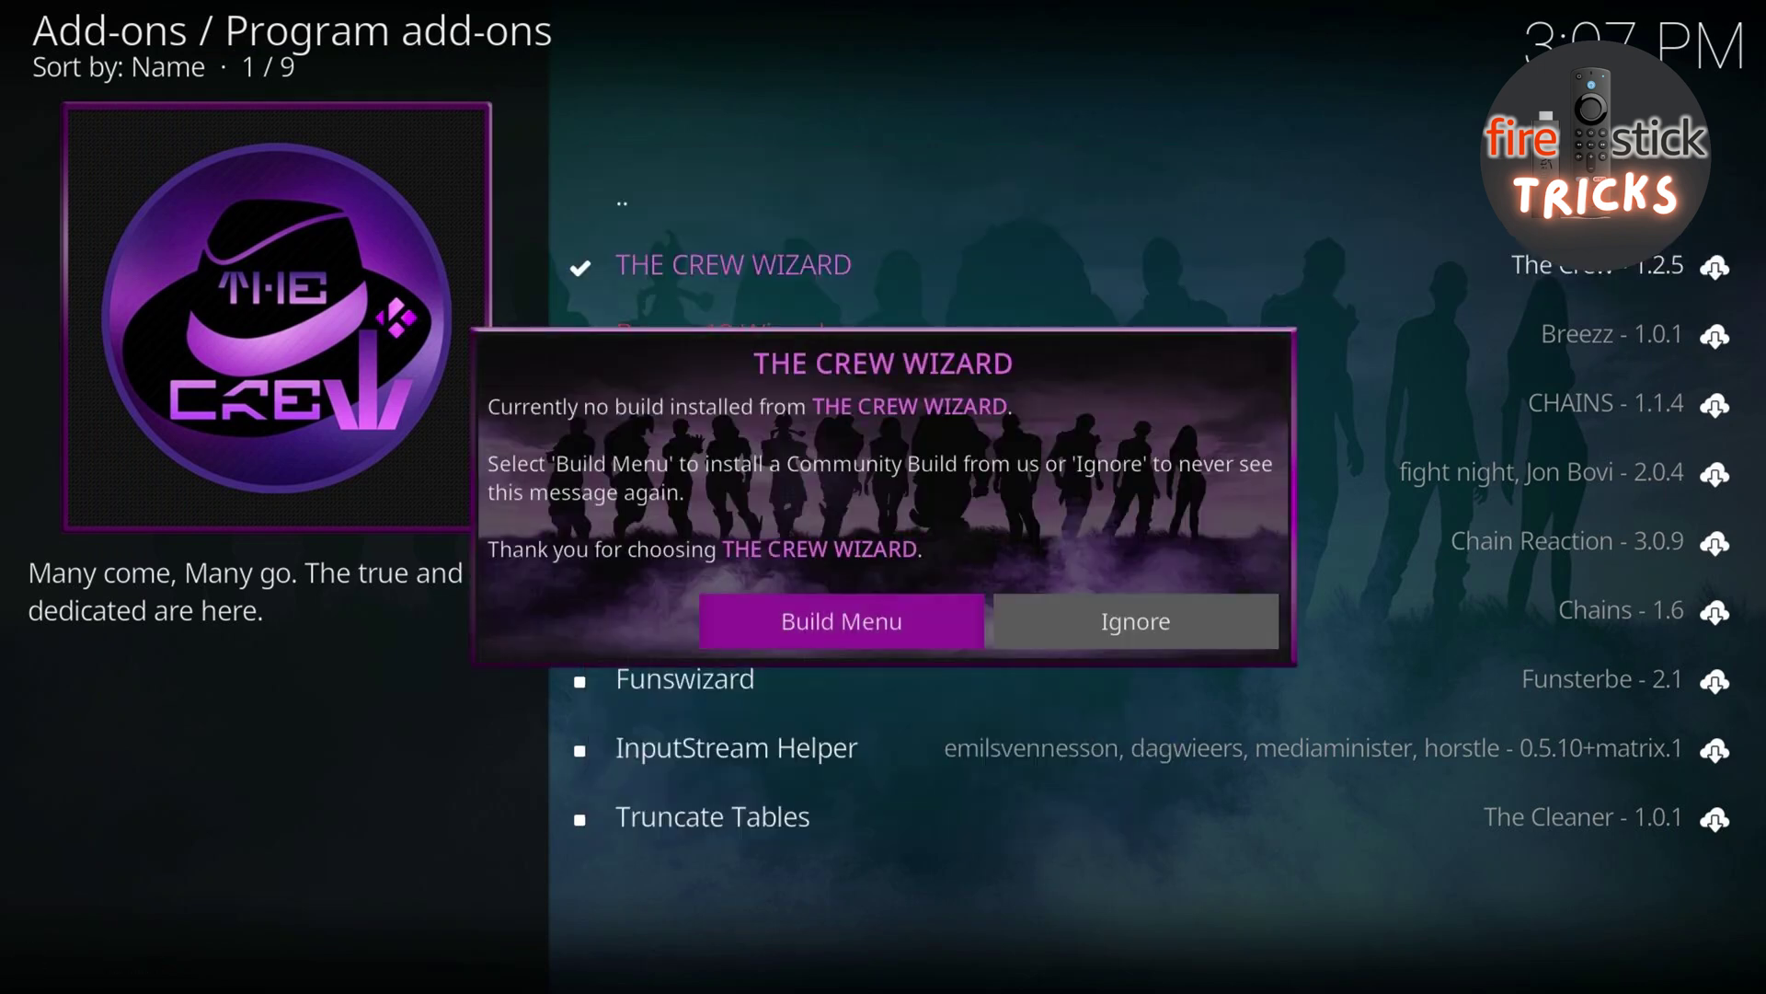
{"action": "key", "text": "Return"}
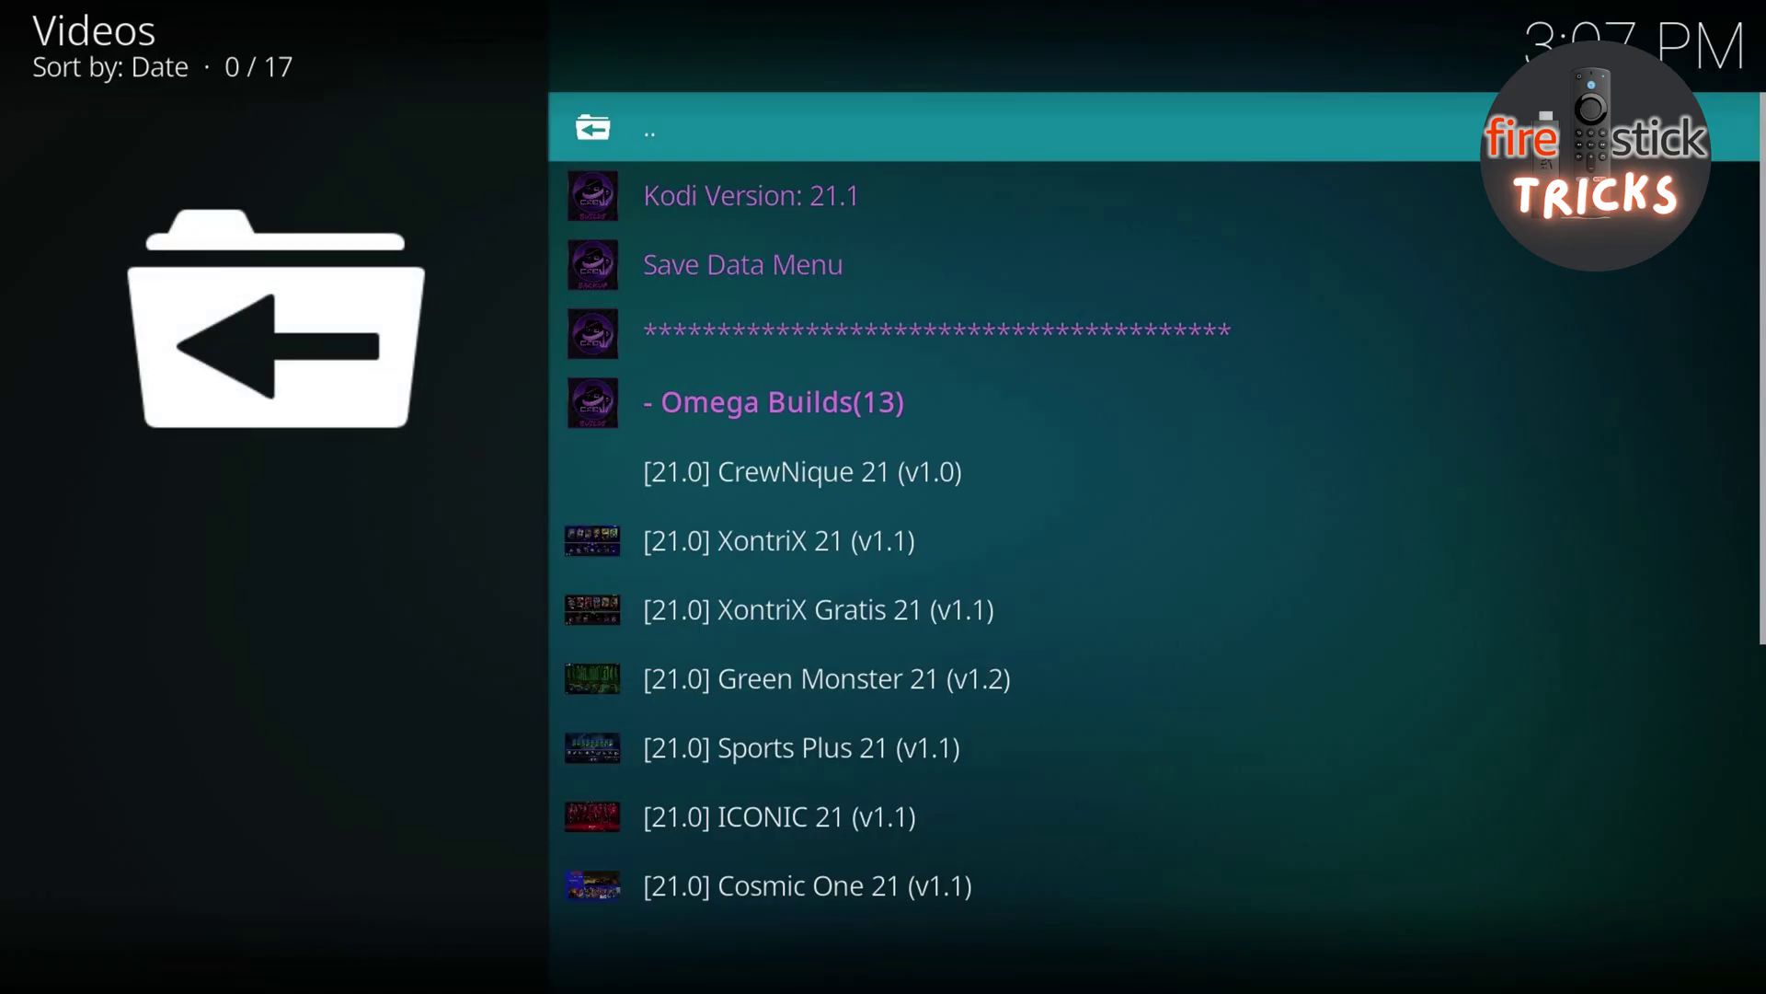
- Choose Fresh Install for the Green Monster 21 (v1.2) build
{"action": "key", "text": "Down"}
{"action": "key", "text": "Down"}
{"action": "key", "text": "Down"}
{"action": "key", "text": "Down"}
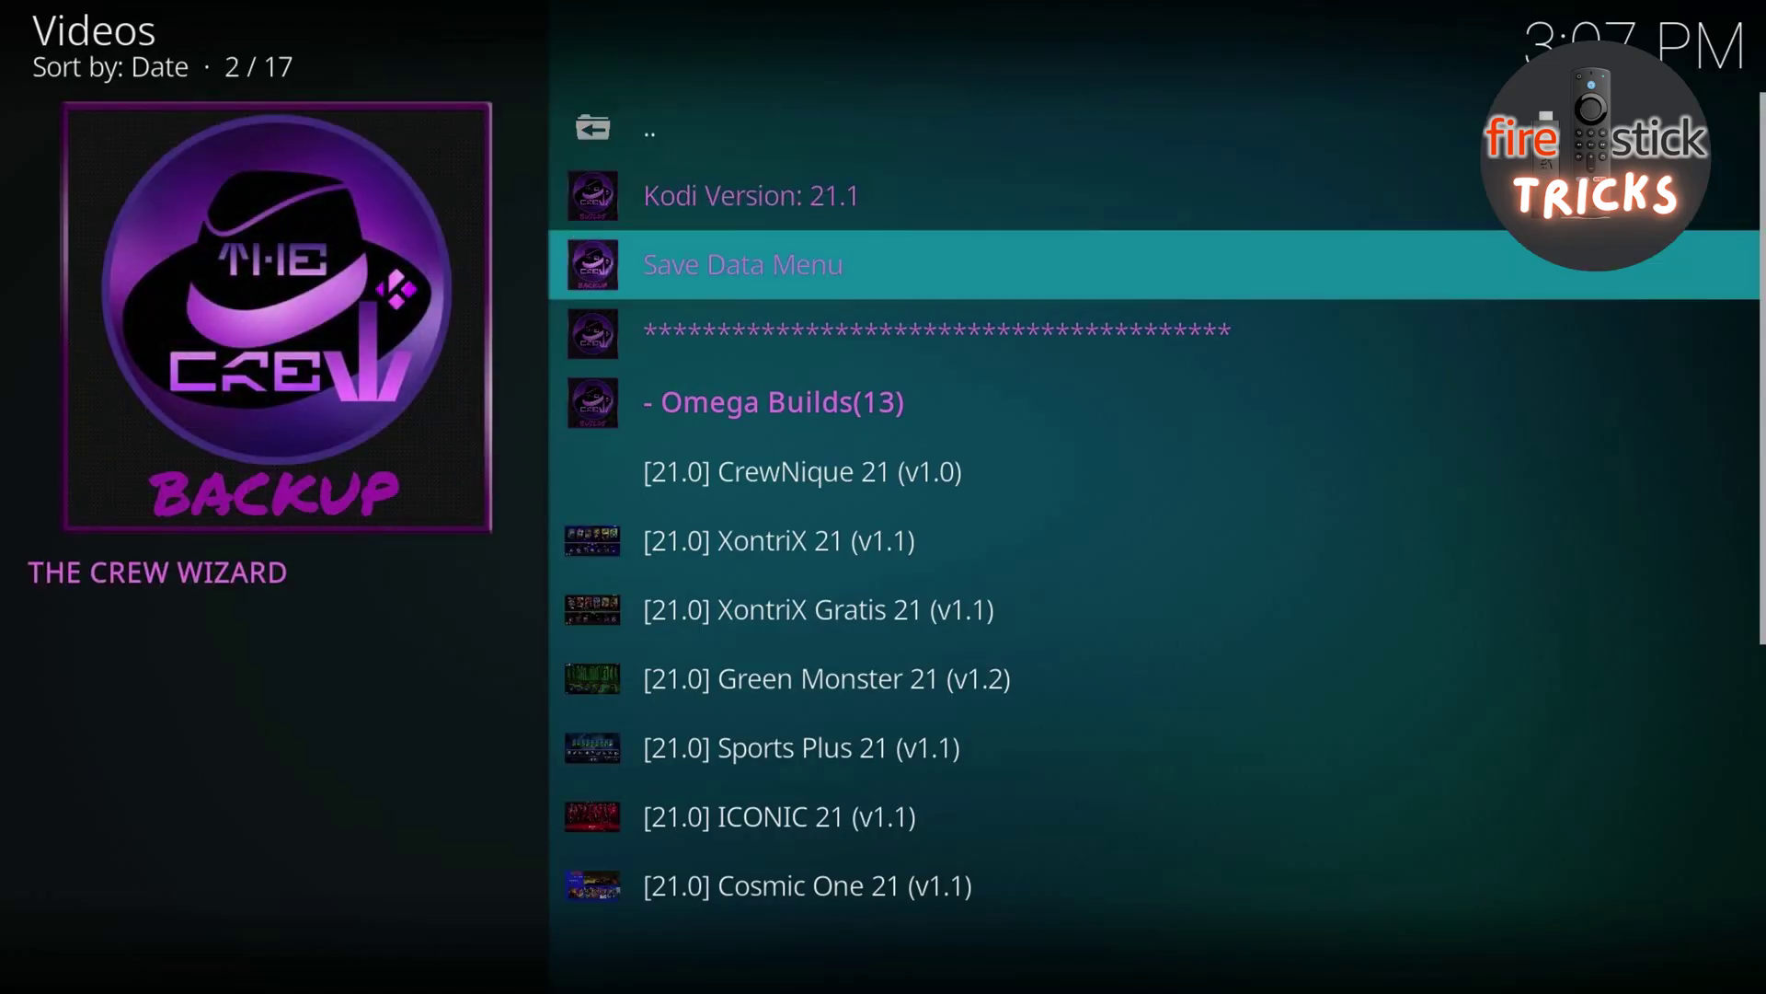
{"action": "key", "text": "Down"}
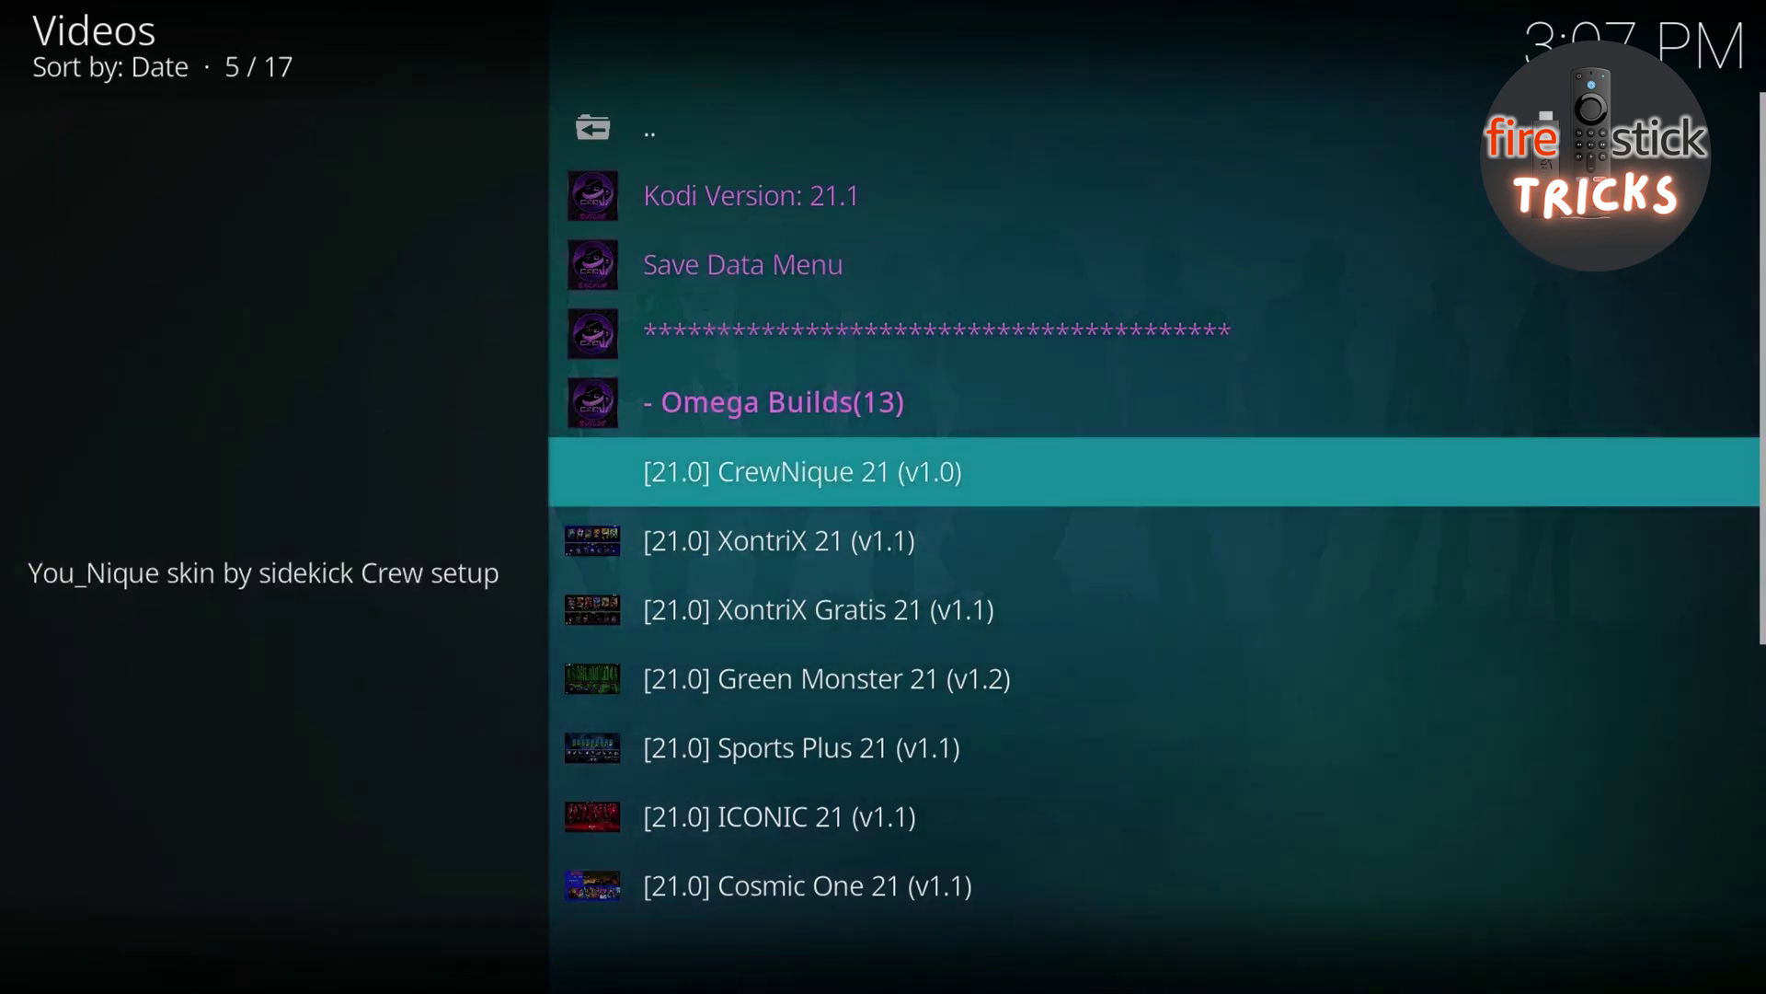
{"action": "key", "text": "Down"}
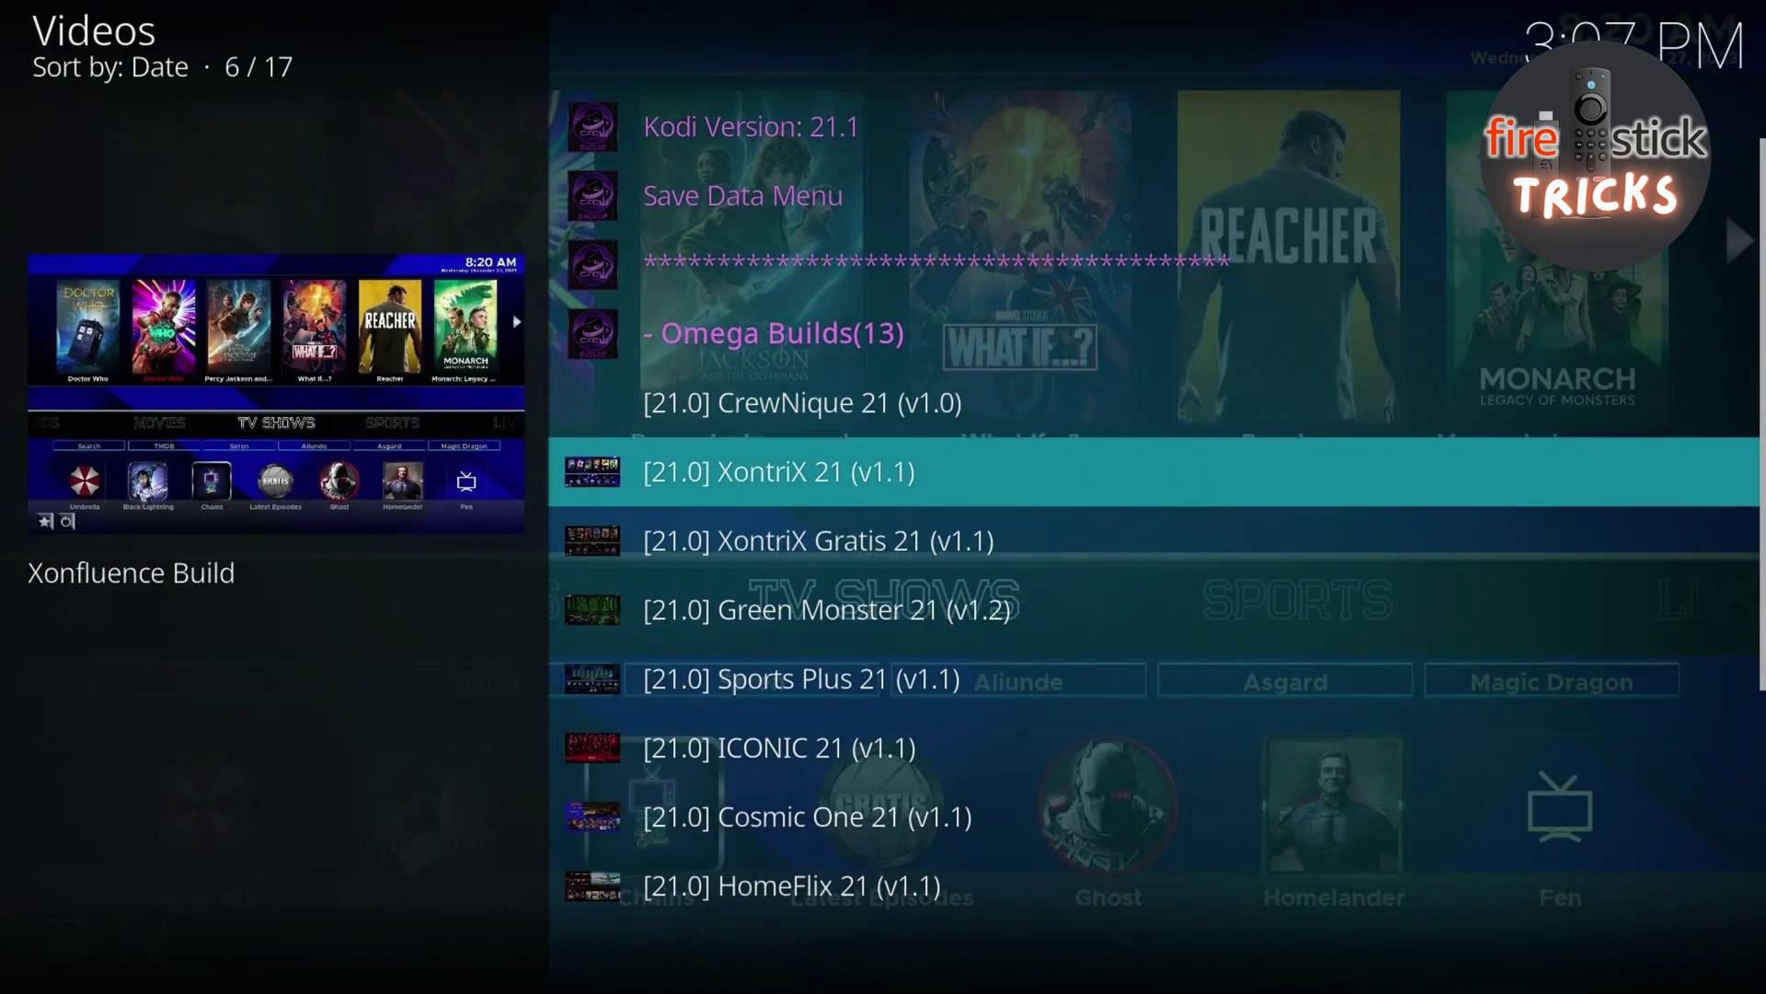
{"action": "key", "text": "Down"}
{"action": "key", "text": "Down"}
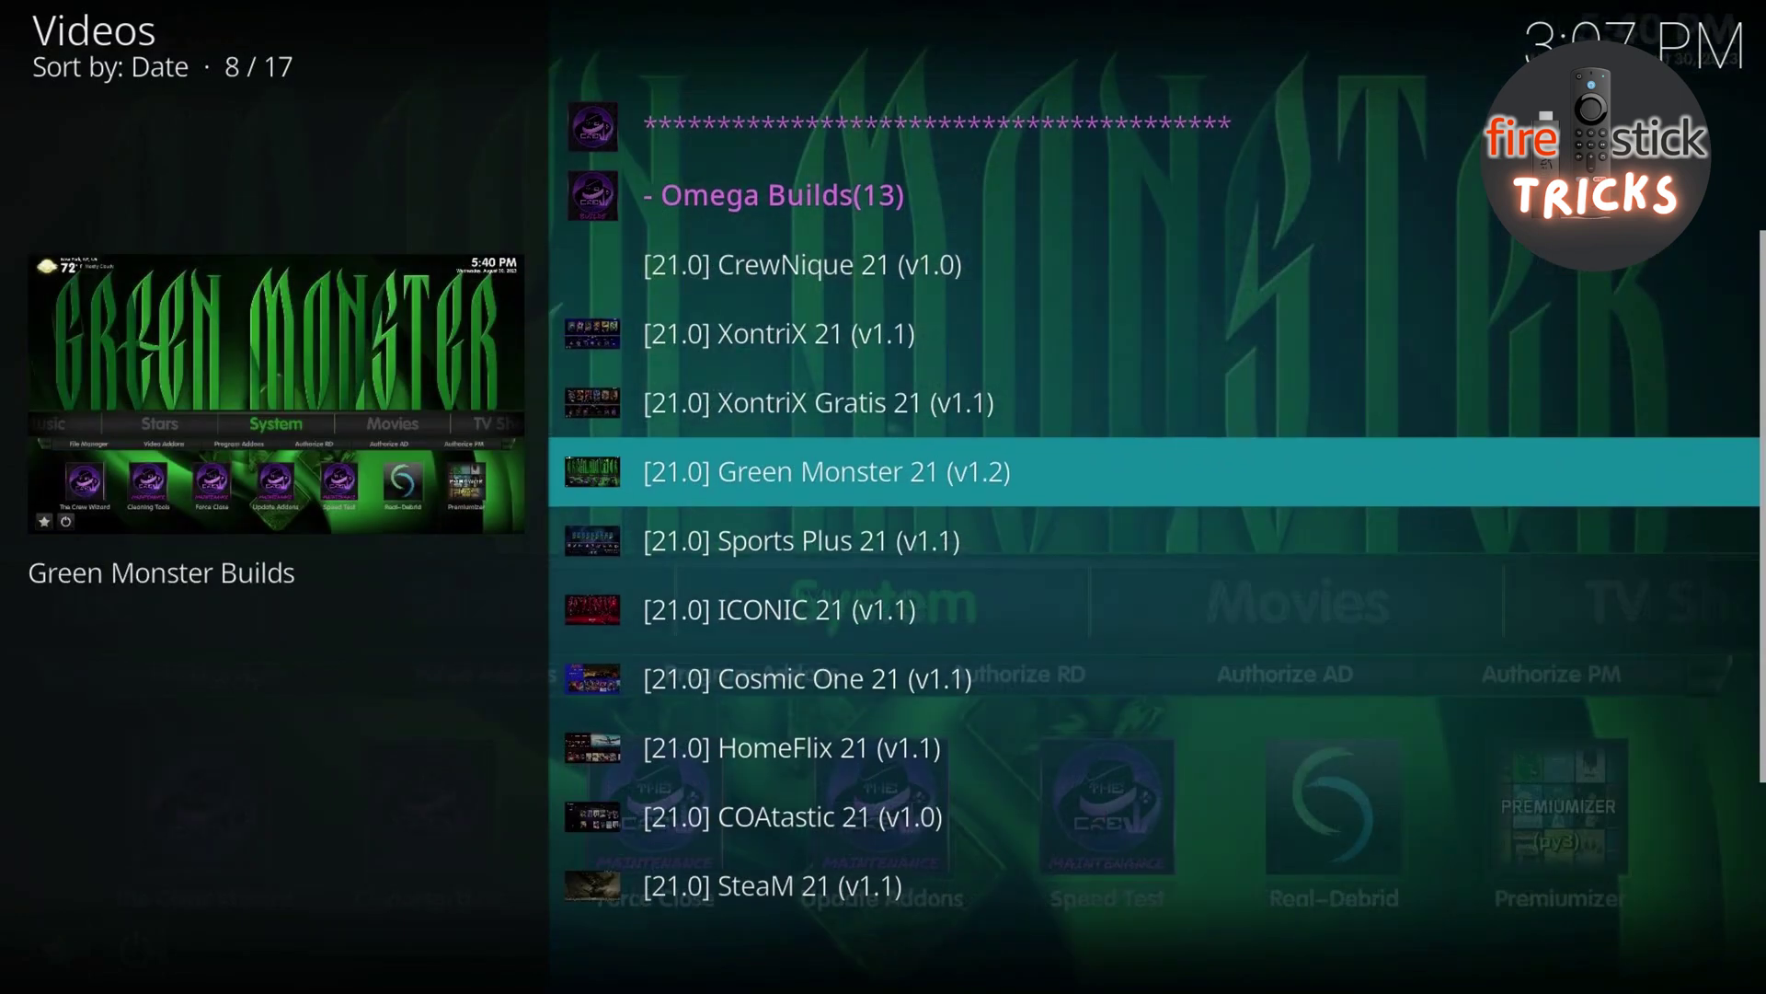
{"action": "key", "text": "Return"}
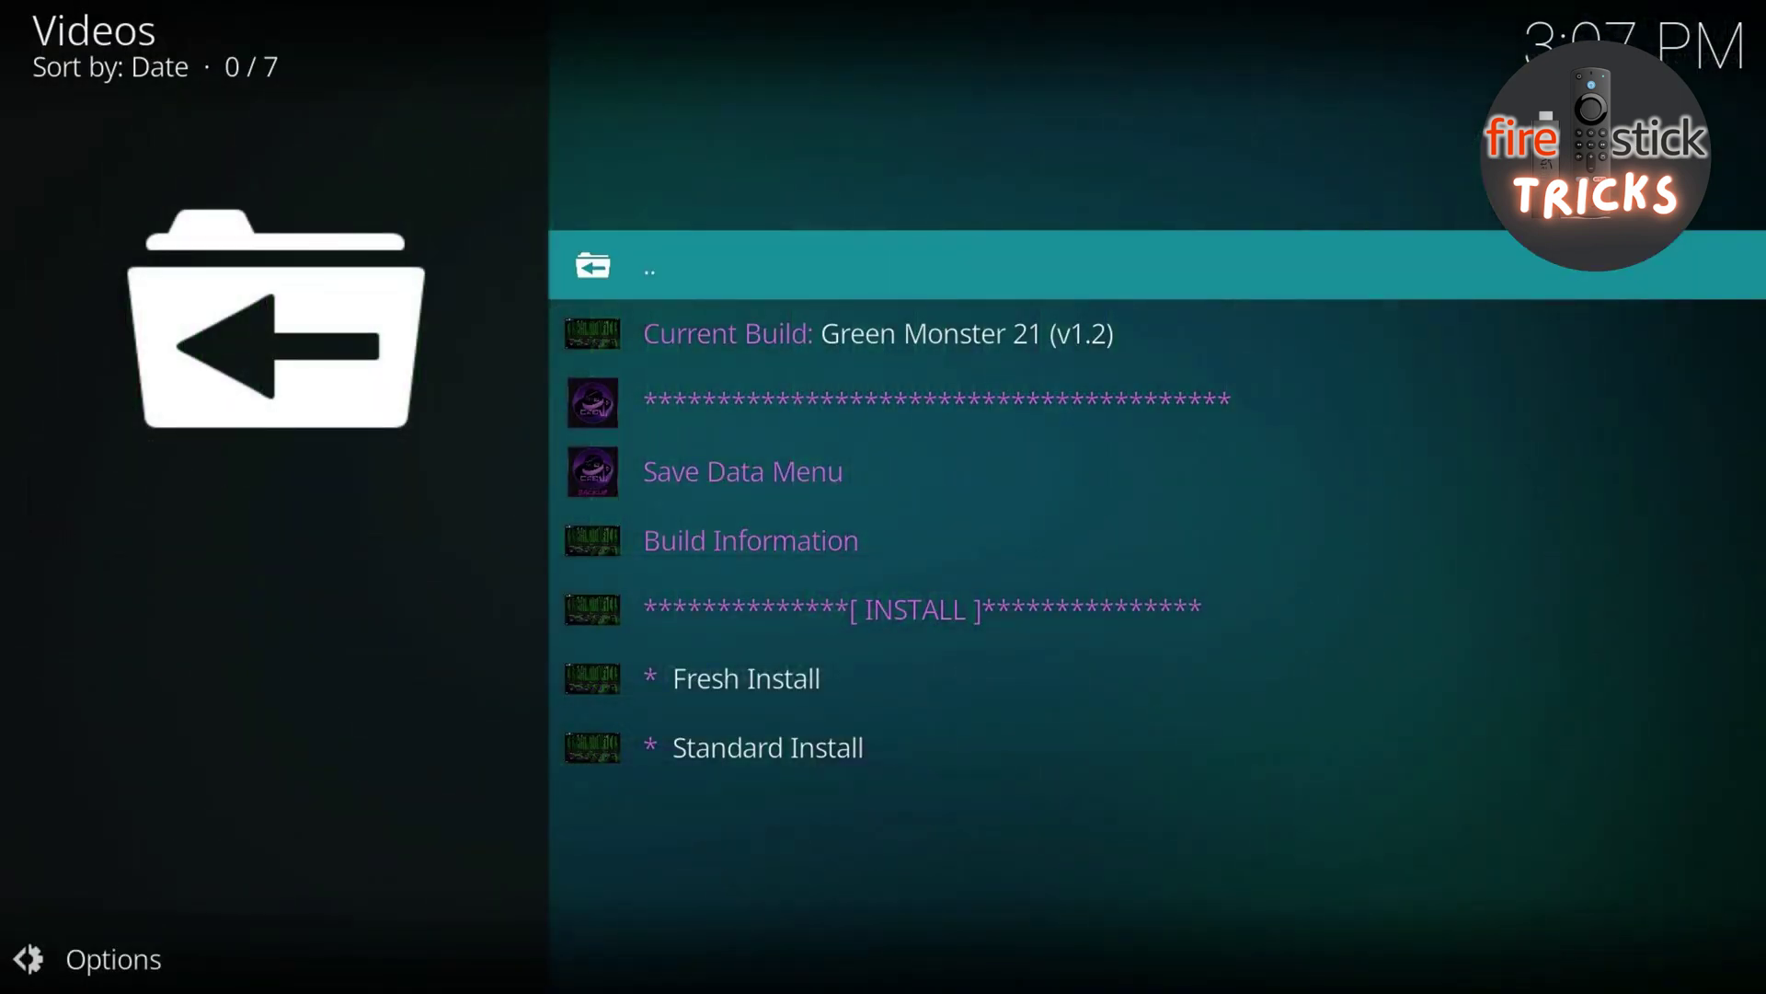
{"action": "key", "text": "Down"}
{"action": "key", "text": "Down"}
{"action": "key", "text": "Down"}
{"action": "key", "text": "Down"}
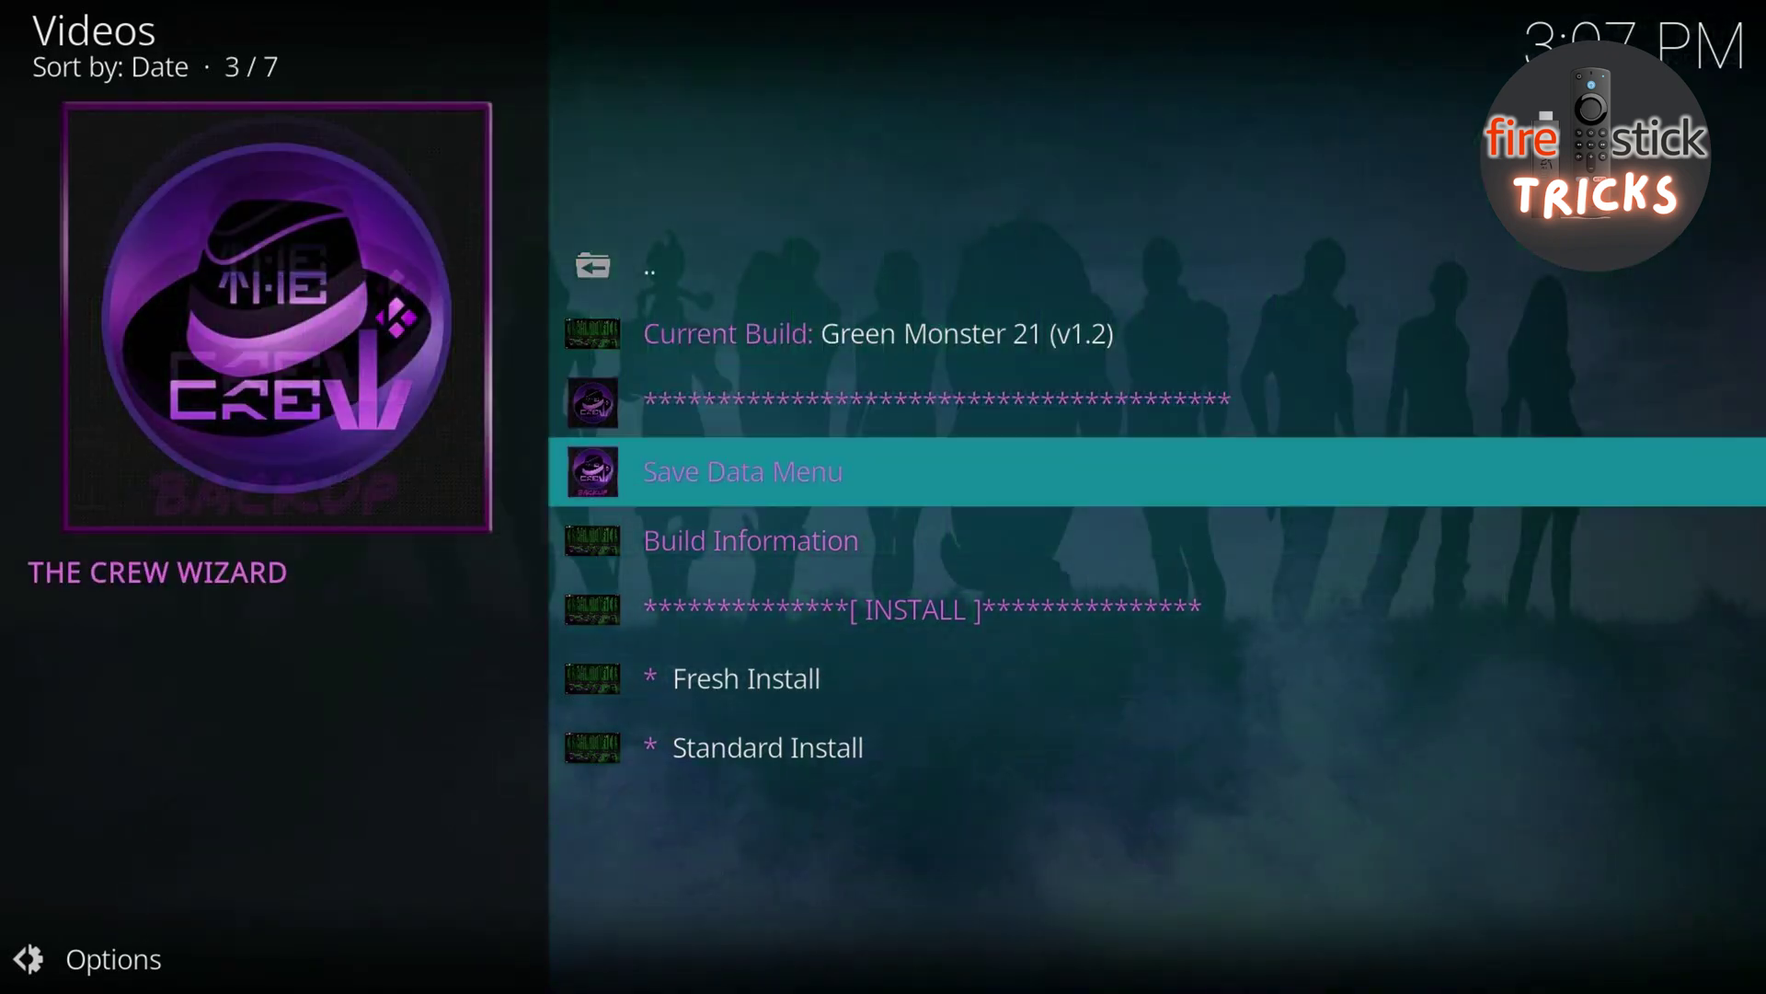
{"action": "key", "text": "Down"}
{"action": "key", "text": "Down"}
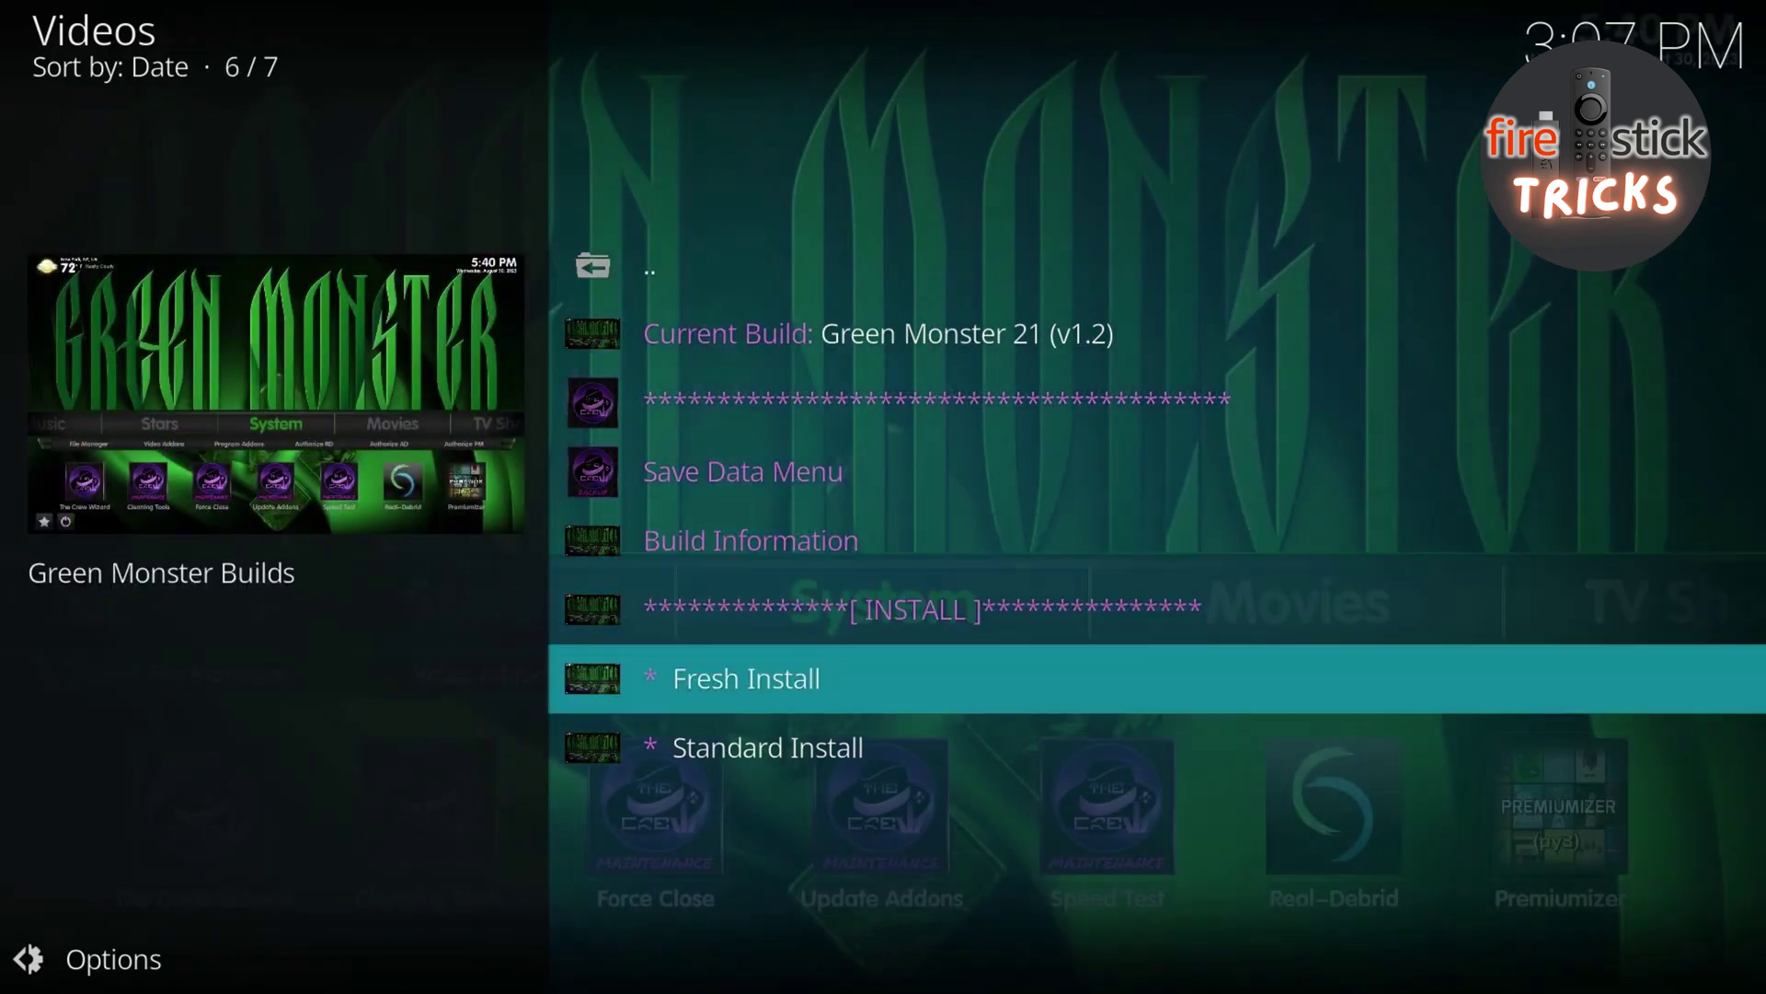
{"action": "key", "text": "Return"}
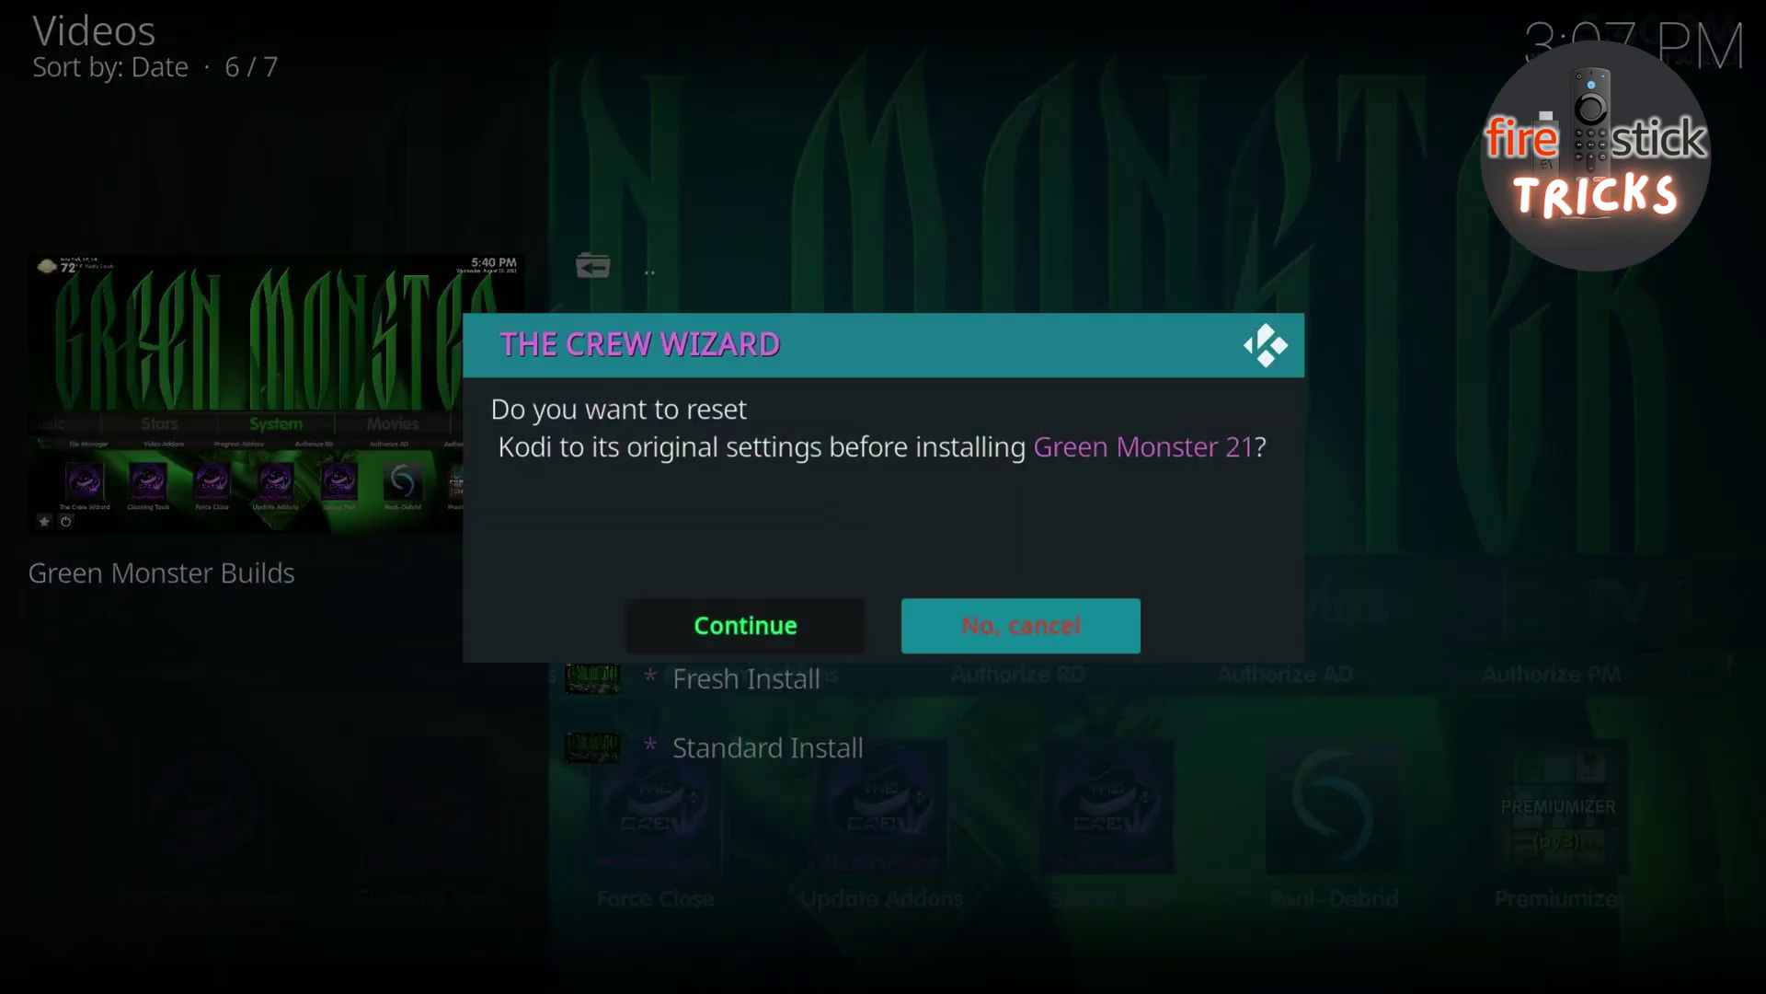
{"action": "key", "text": "Left"}
- Confirm the Kodi reset, then relaunch Kodi from the Fire TV home screen
{"action": "key", "text": "Return"}
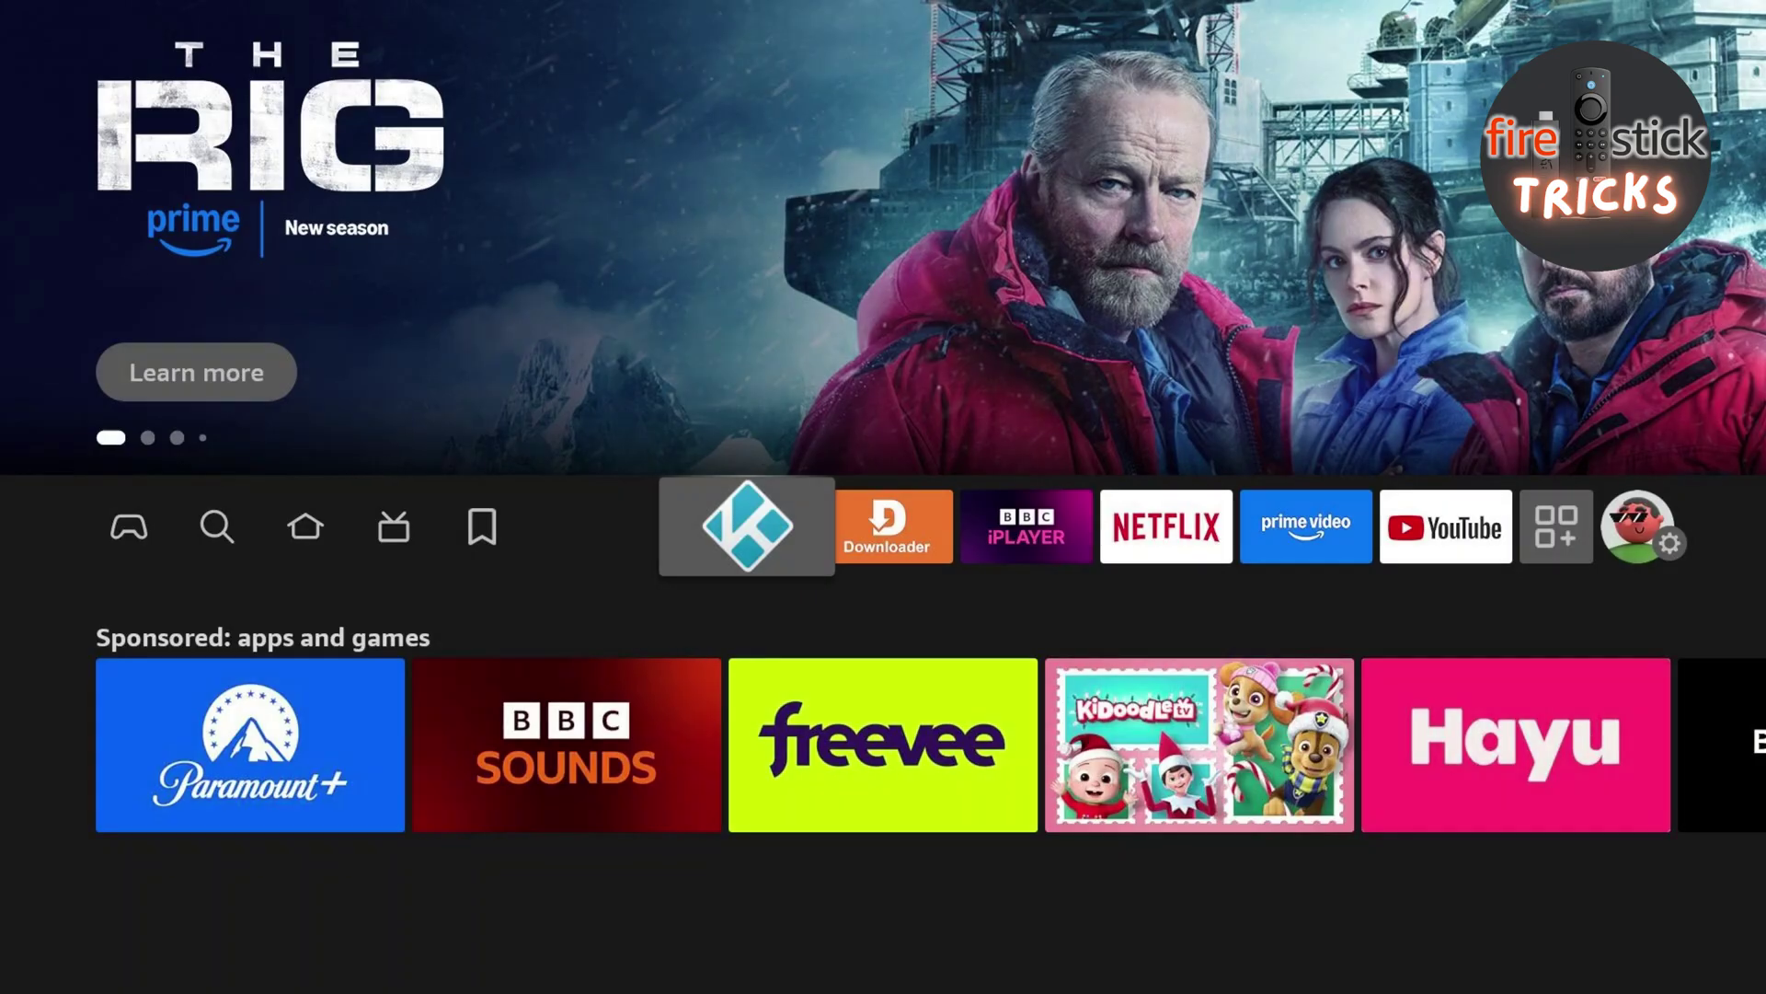
{"action": "key", "text": "Return"}
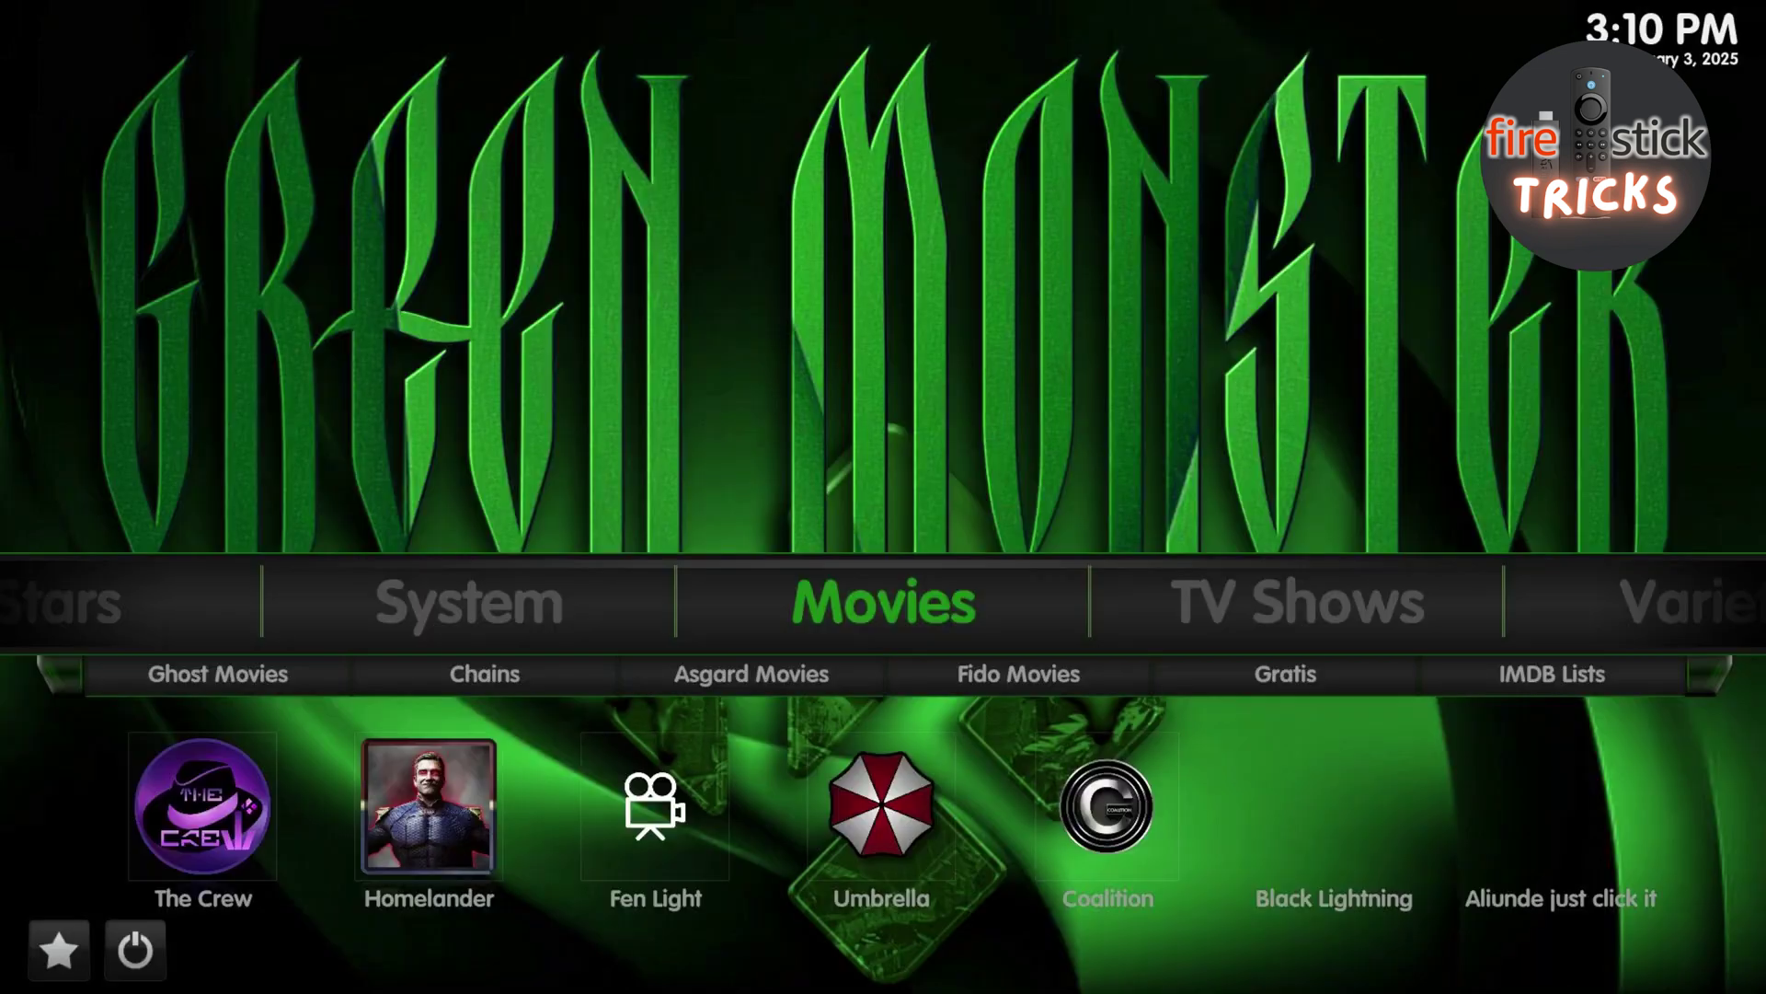
- Move through TV Shows, Variety and Sports to Live TV, then dismiss the Crew Wizard notice
{"action": "key", "text": "Right"}
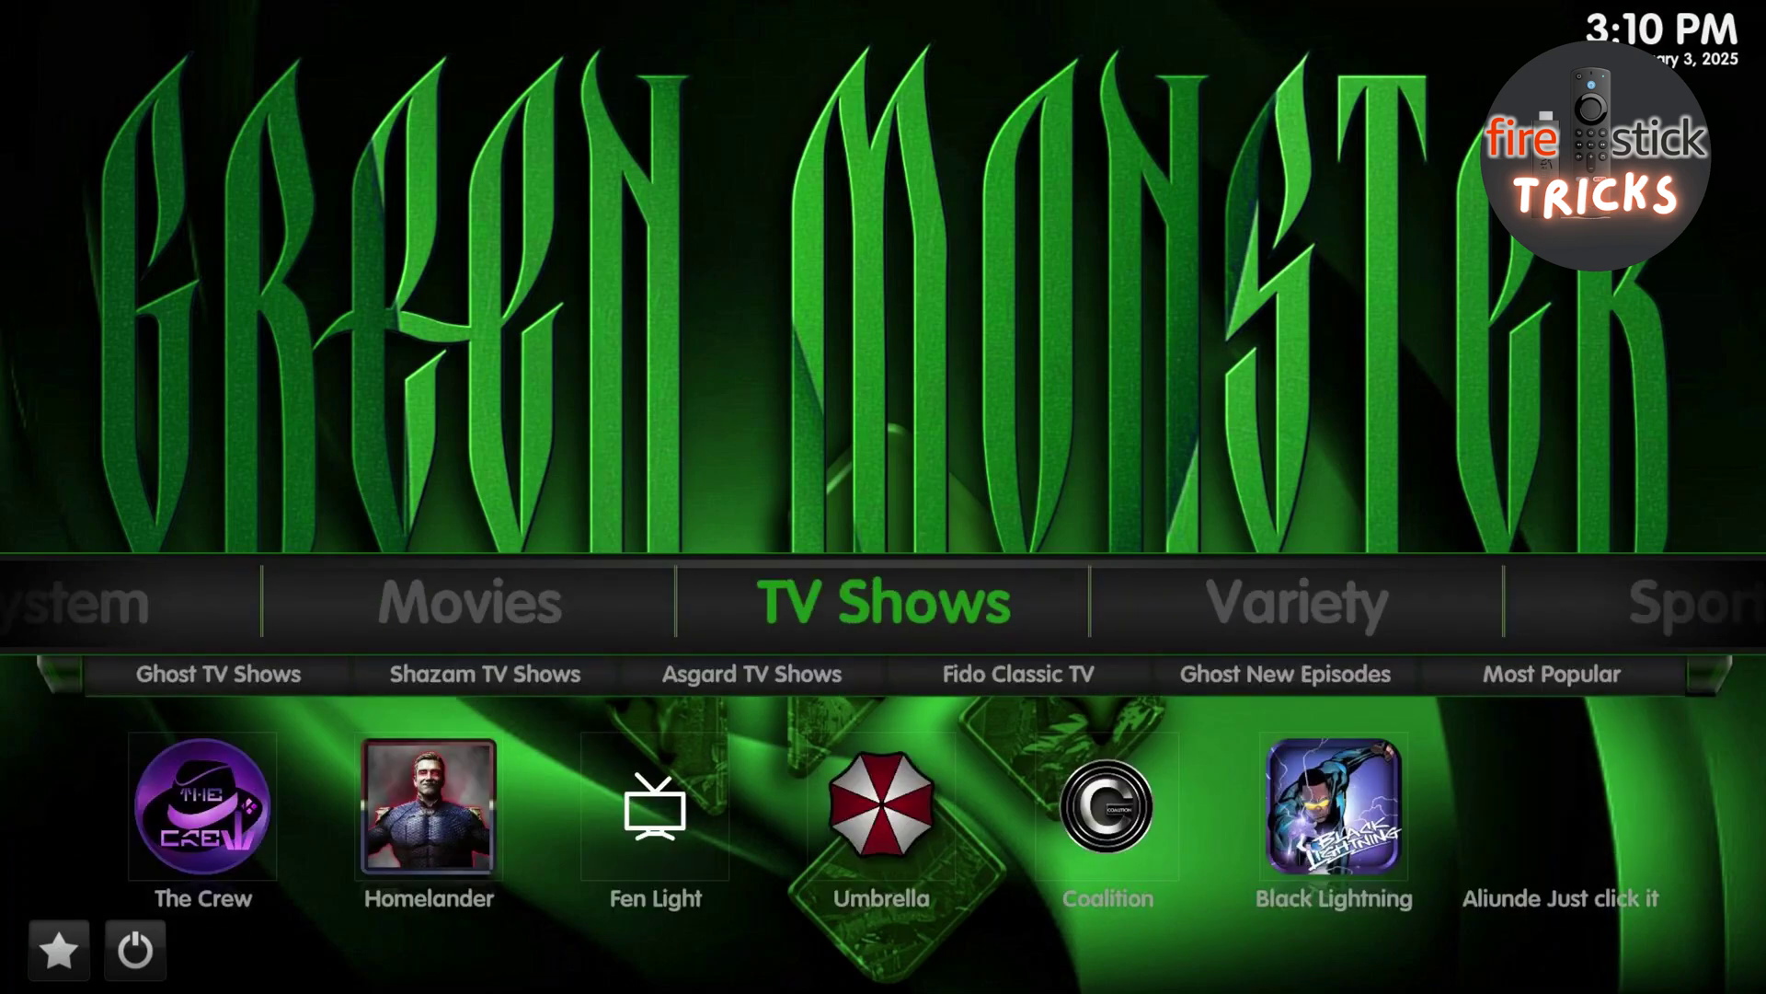
{"action": "key", "text": "Right"}
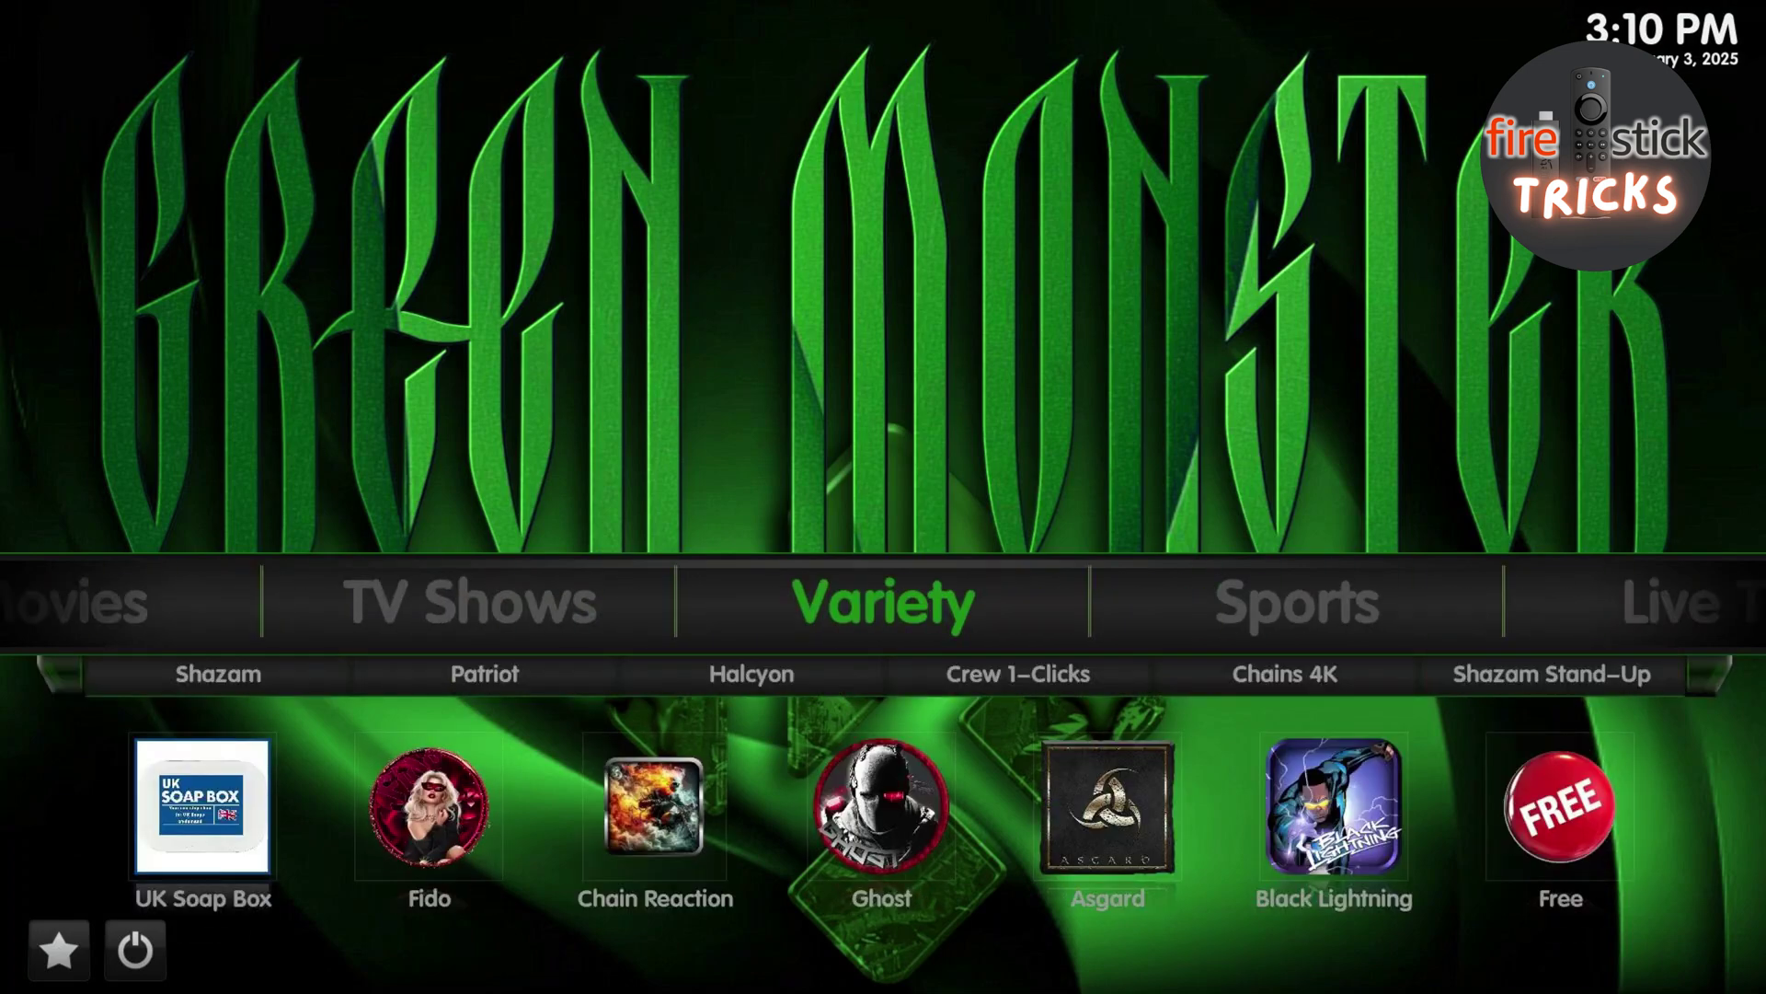
{"action": "key", "text": "Right"}
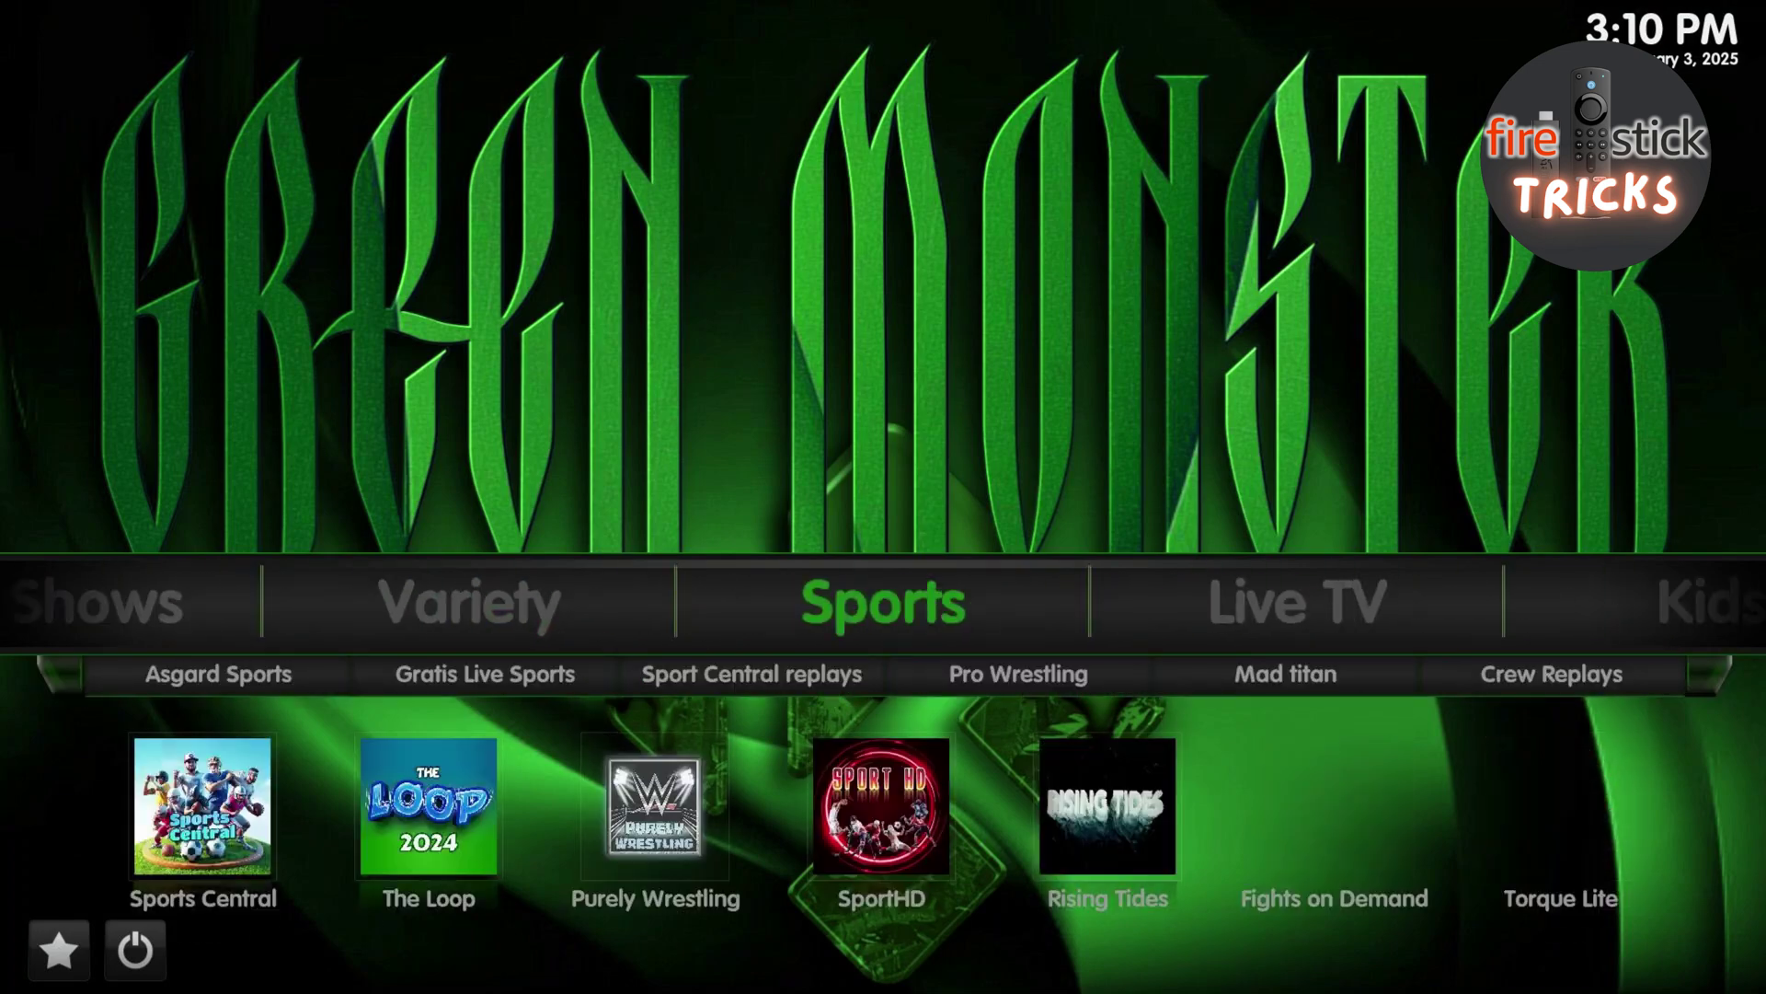
{"action": "key", "text": "Right"}
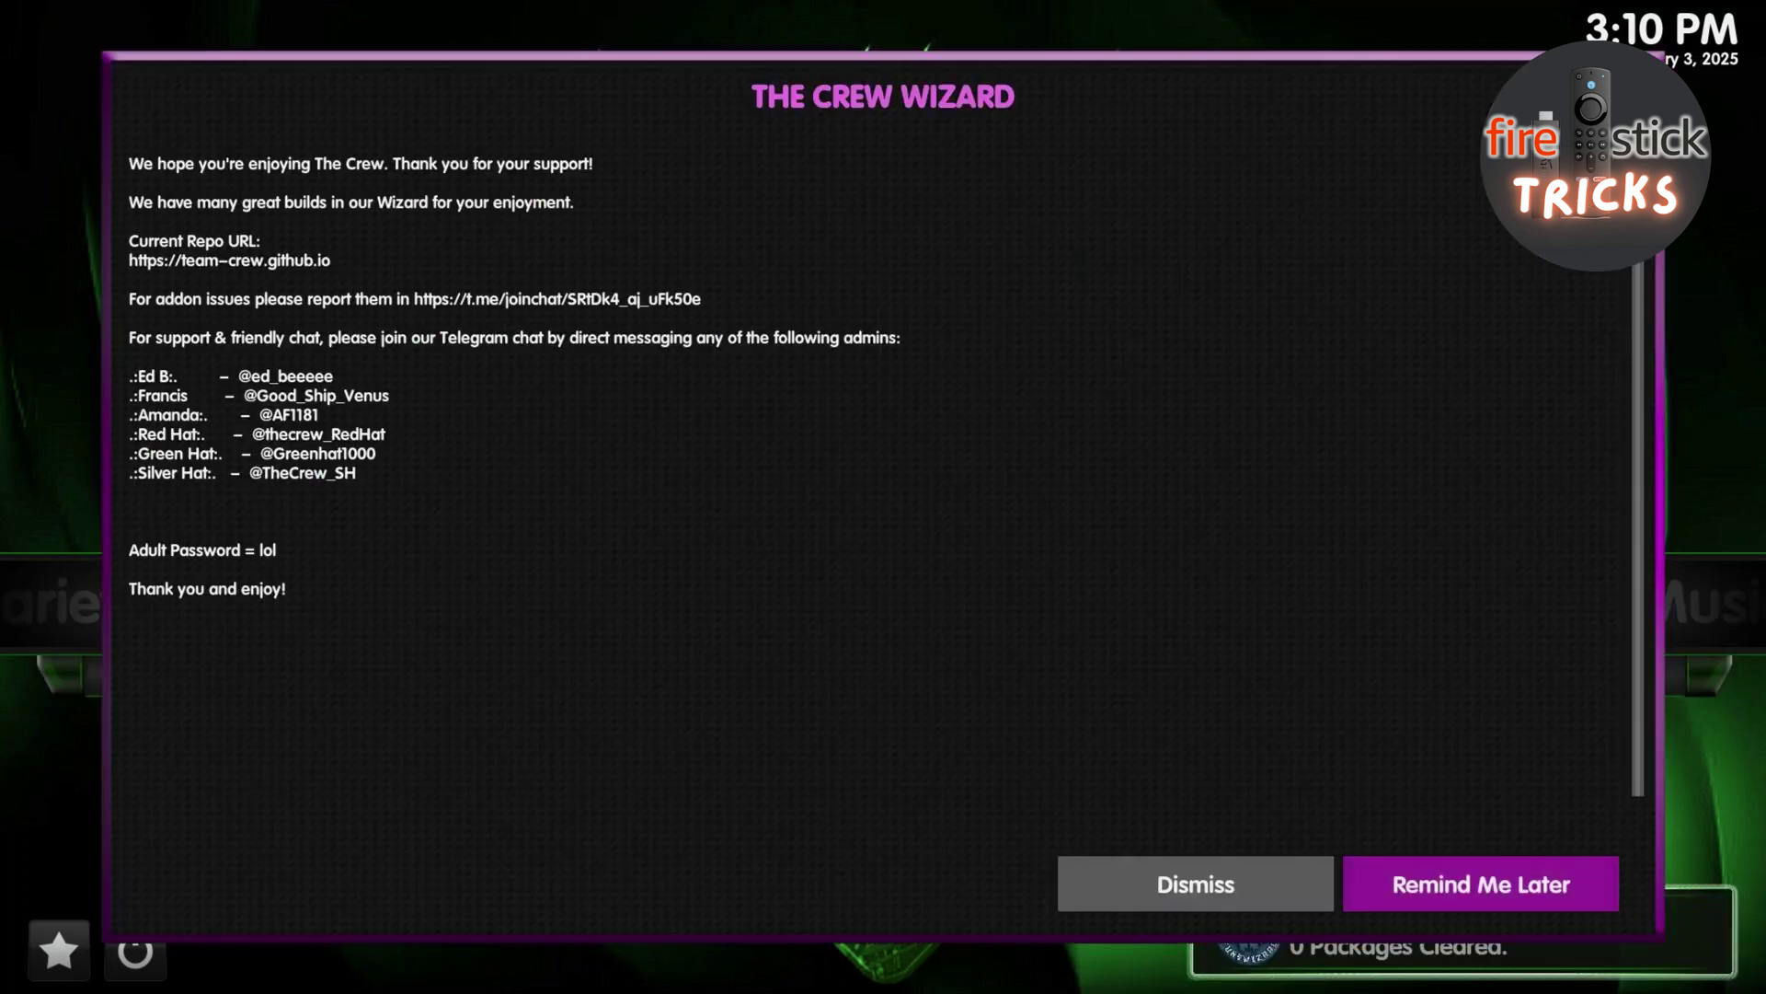
{"action": "key", "text": "Left"}
{"action": "key", "text": "Return"}
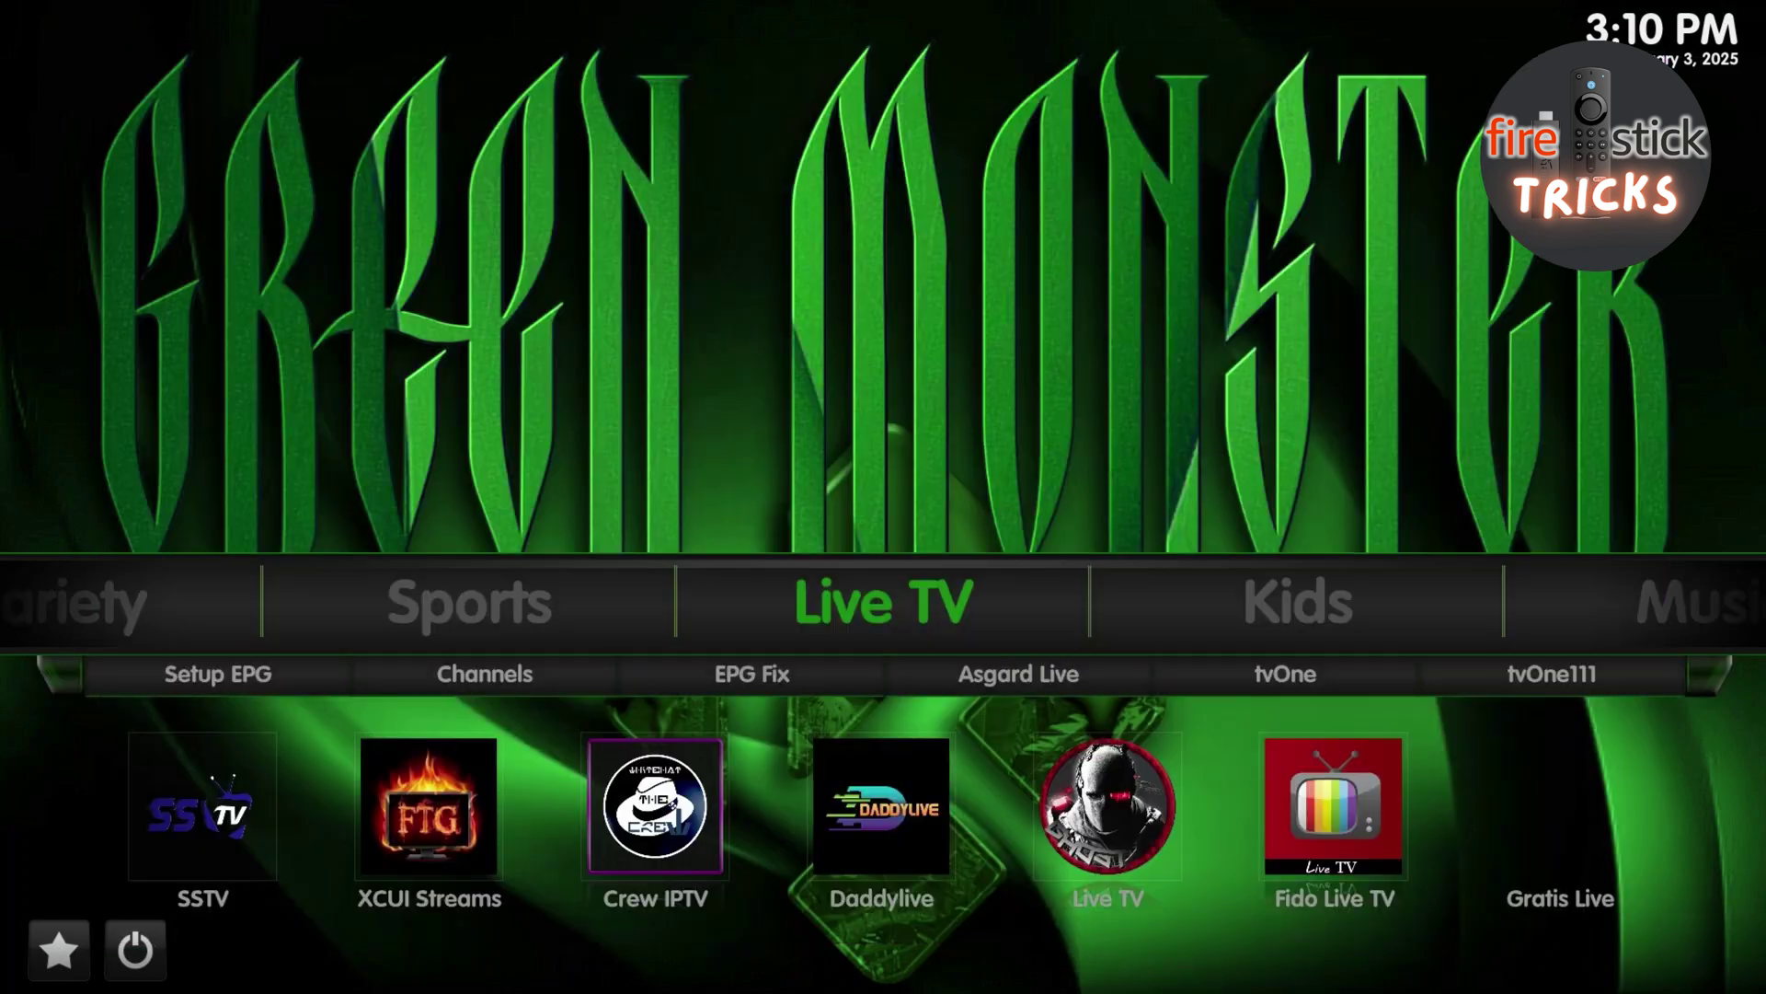